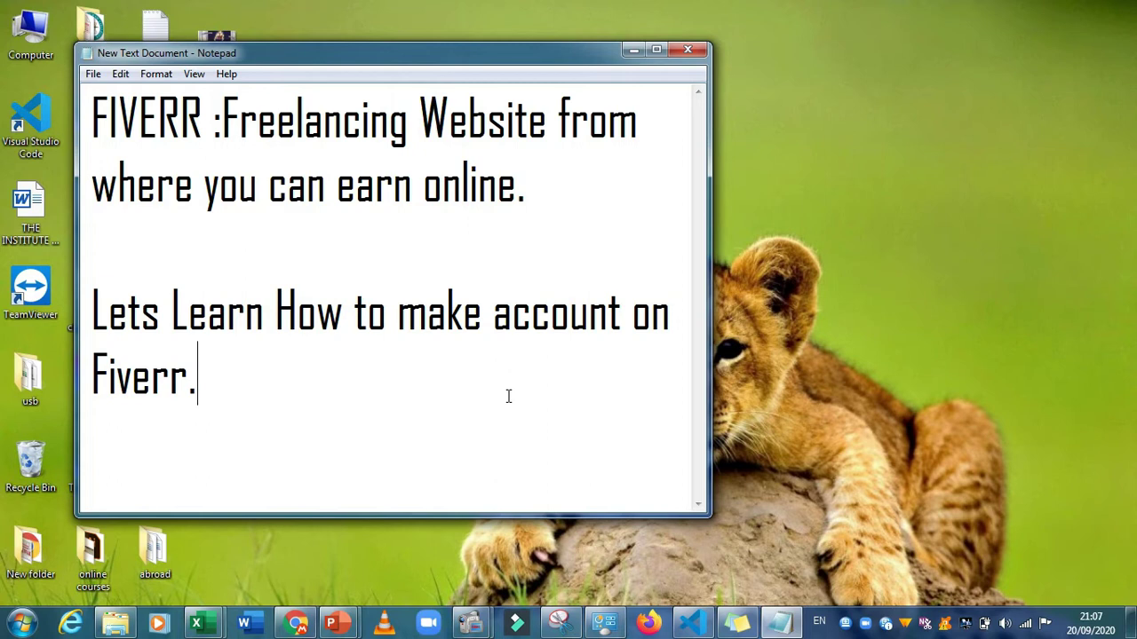
Step: Switch from Notepad to the browser showing Fiverr's sign-up page
left_click(296, 622)
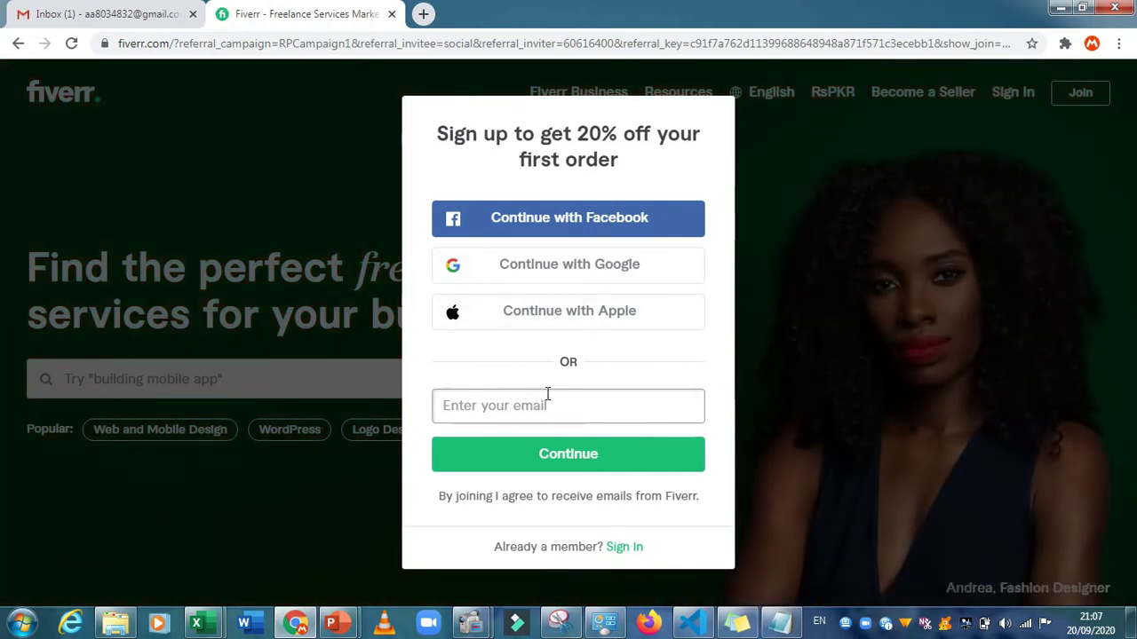
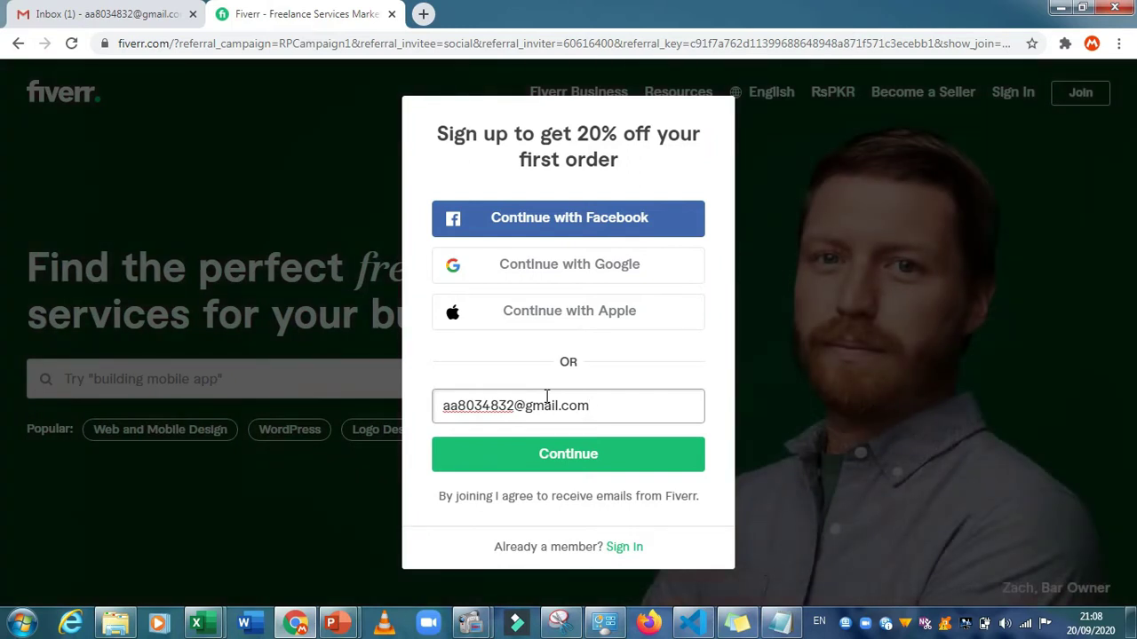
Step: Enter the account's e-mail address in the sign-up form and submit it
left_click(568, 456)
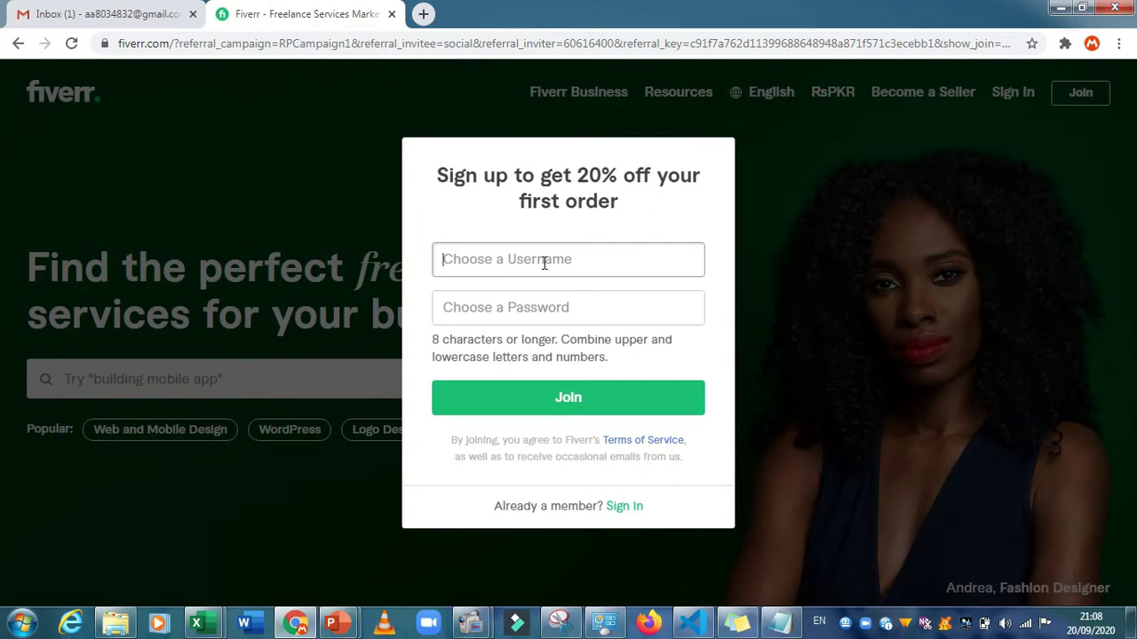
Step: Choose the username 'designercudo' after 'designer' proves taken
type("designer")
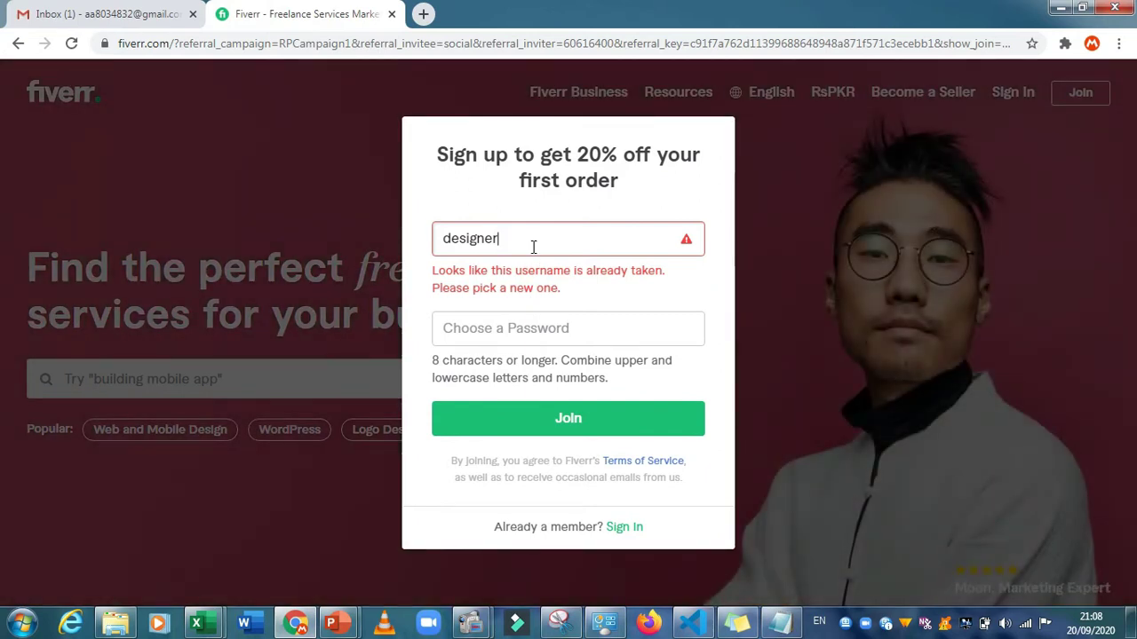
type("co")
key("BackSpace")
type("udo")
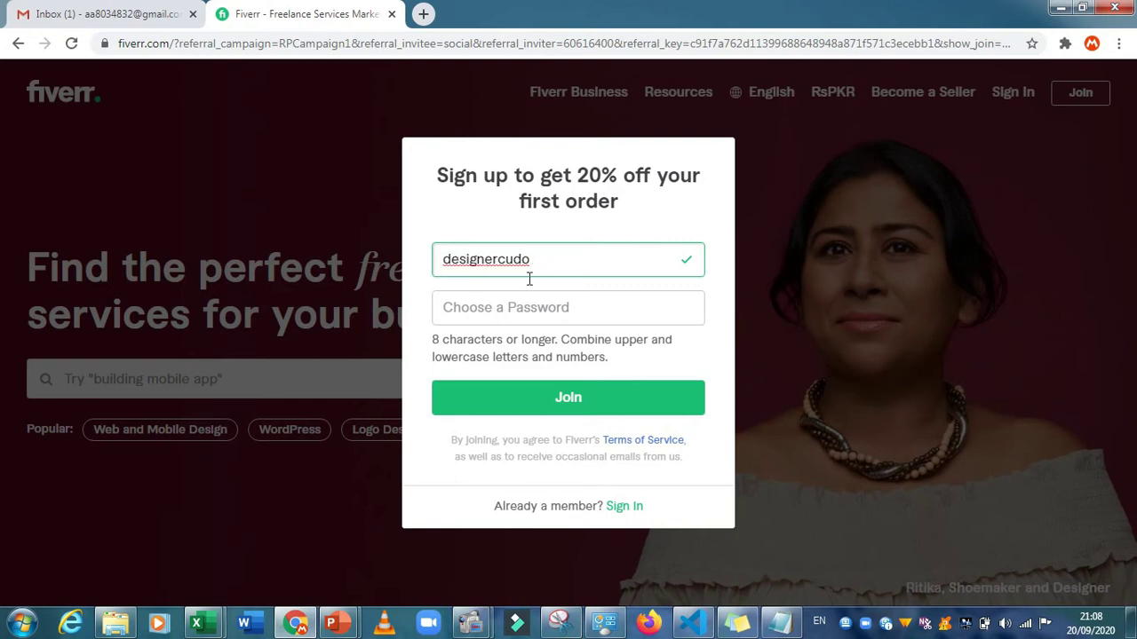
left_click(495, 309)
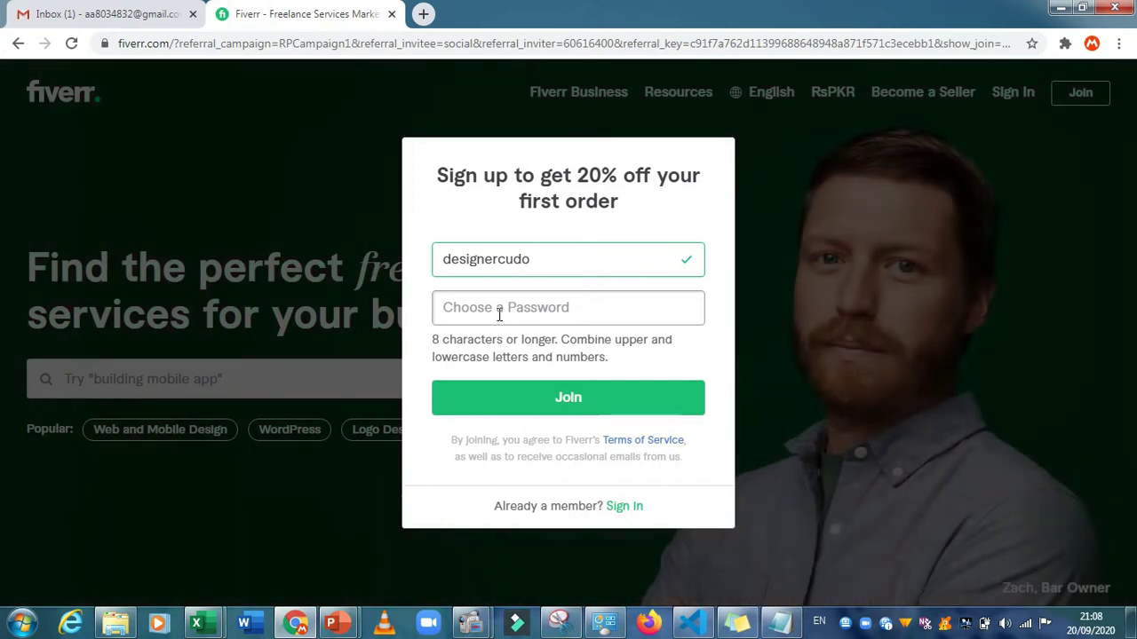
Step: Enter a password mixing letters and numbers and join to create the account
type("aaa")
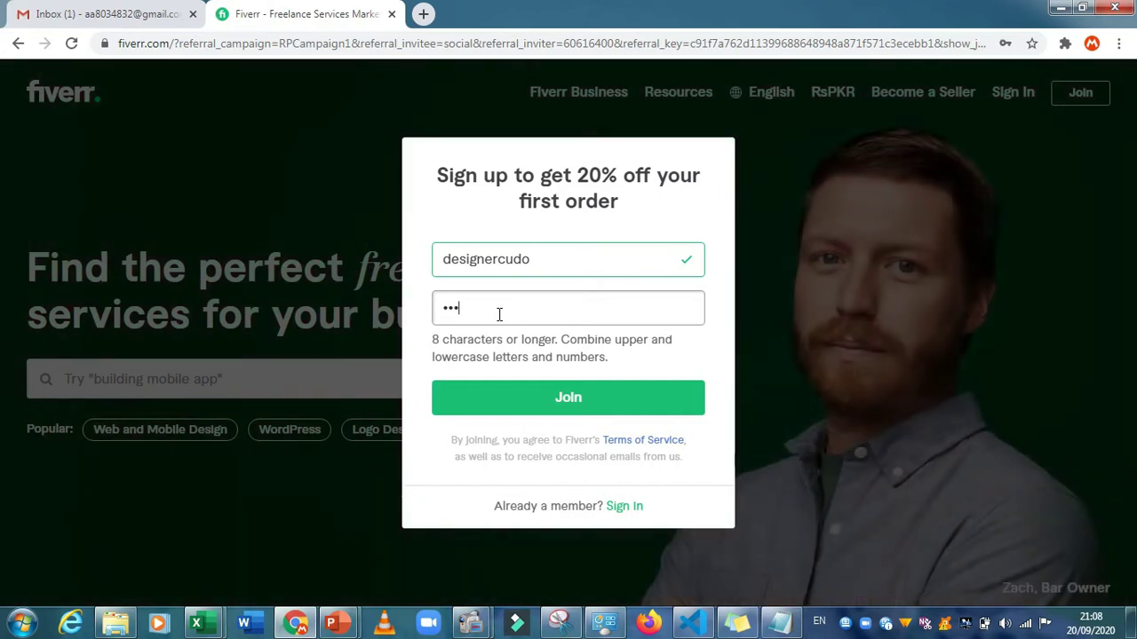
type("aaaaaa")
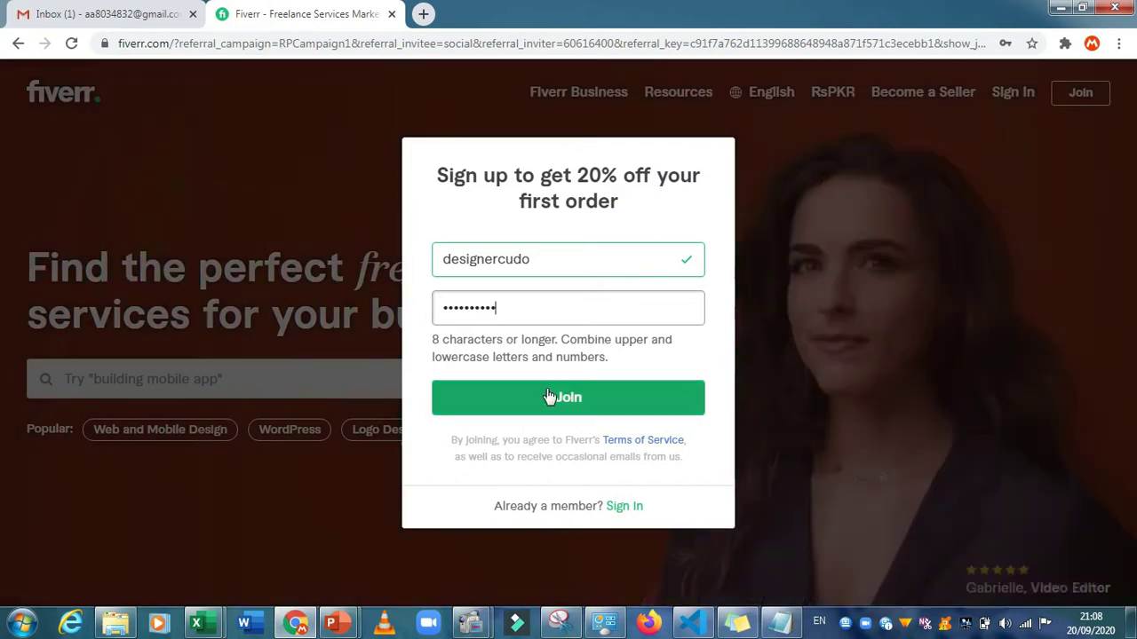
left_click(547, 391)
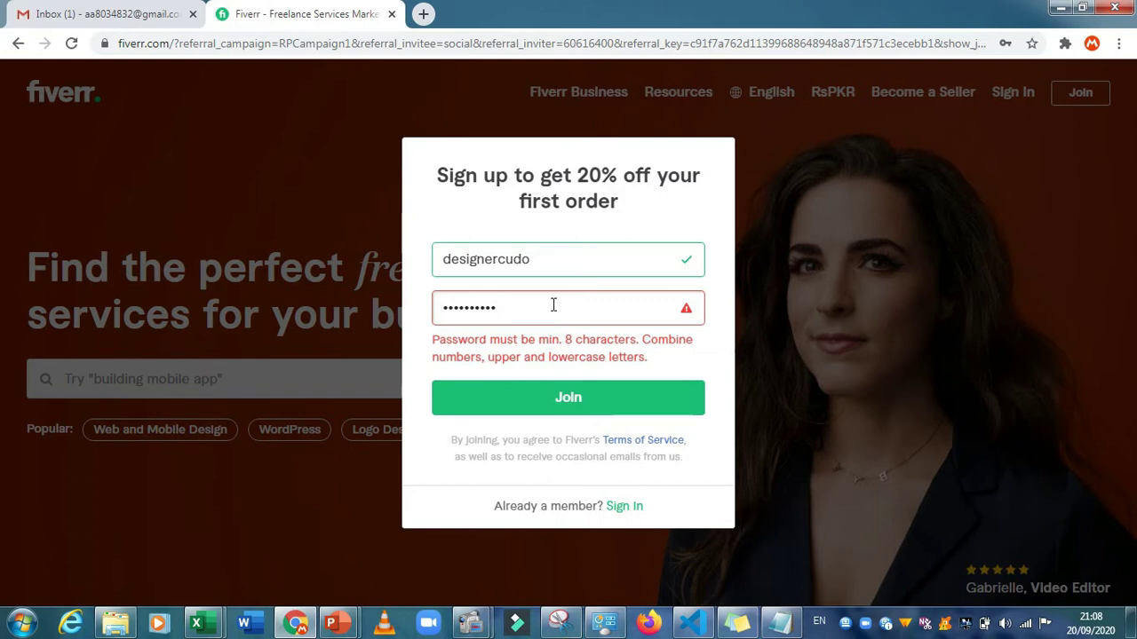
key("BackSpace")
key("BackSpace")
key("BackSpace")
key("BackSpace")
key("BackSpace")
key("BackSpace")
key("BackSpace")
type("•••••••••")
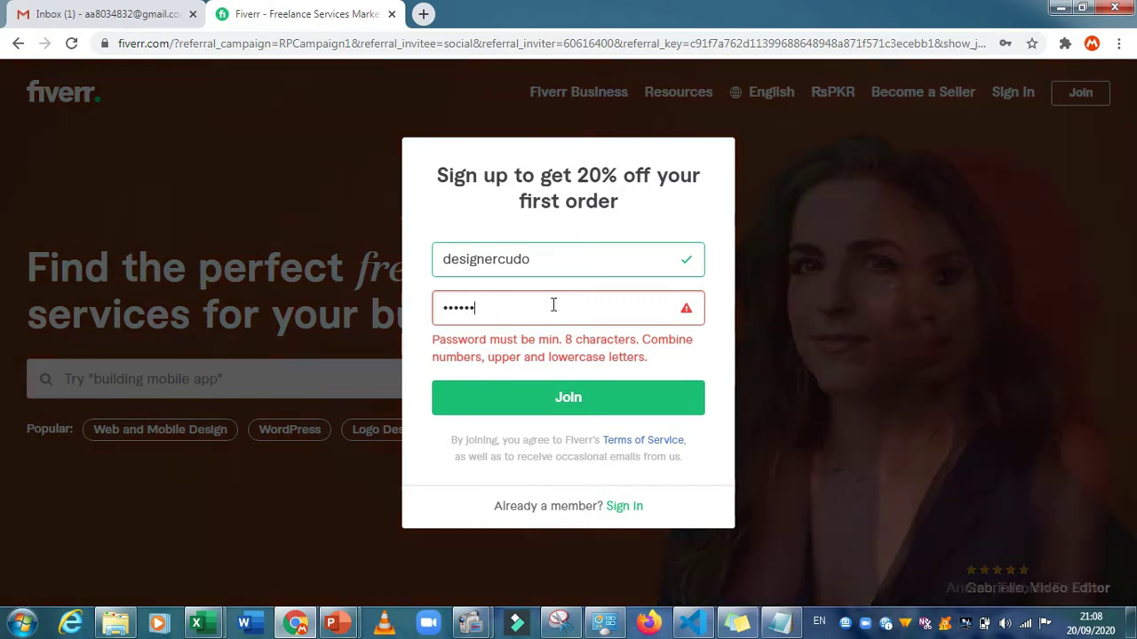
type("•••")
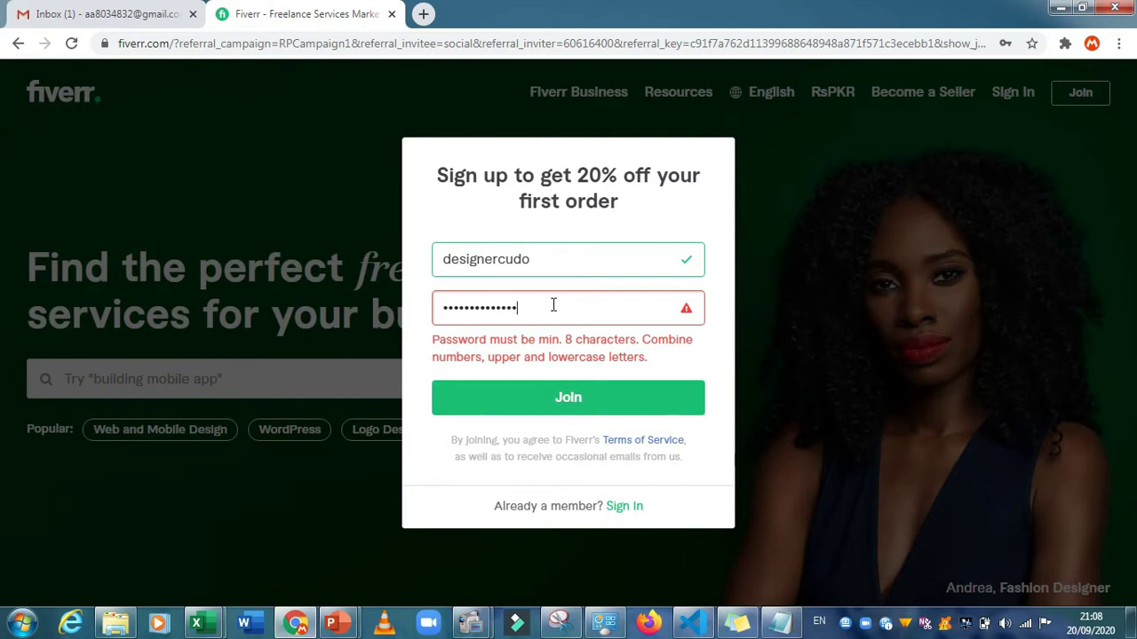
left_click(543, 392)
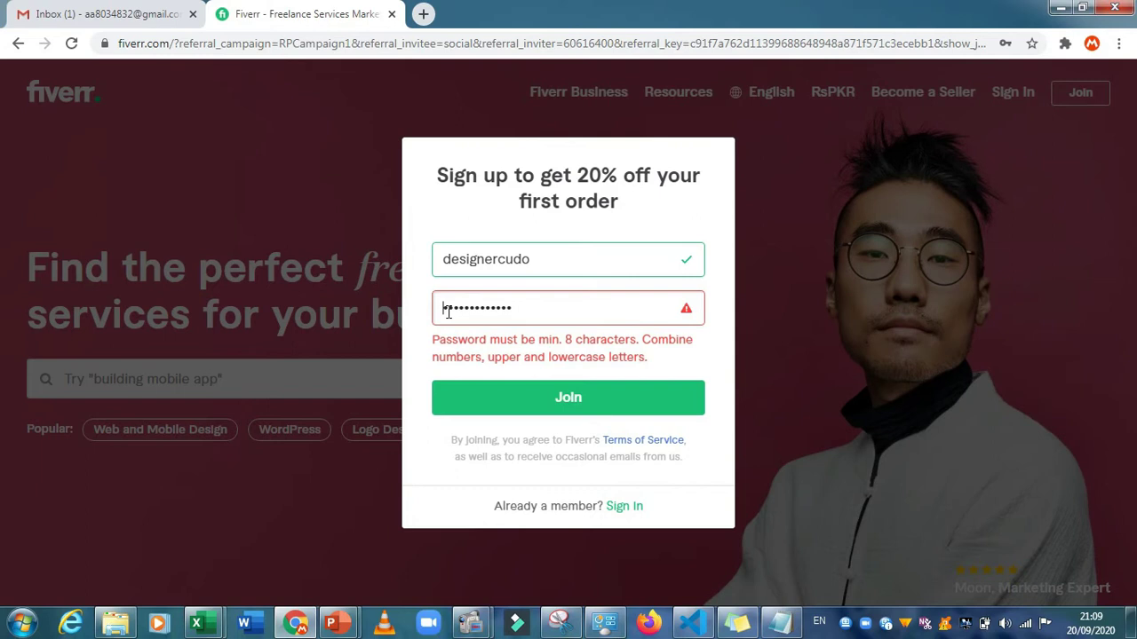
type("1")
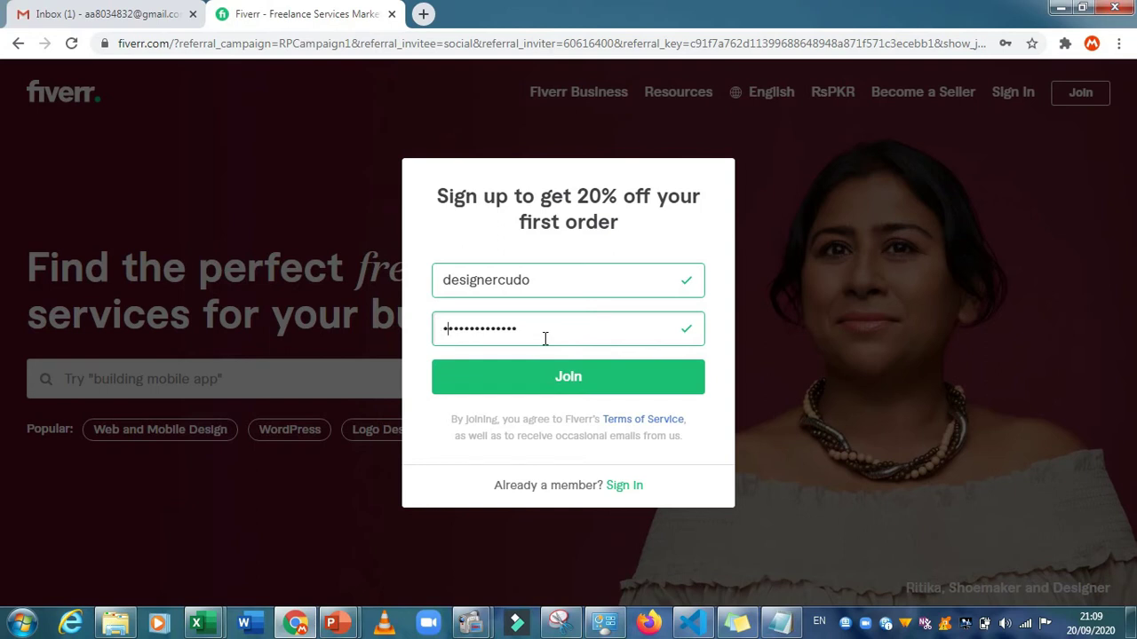
left_click(566, 378)
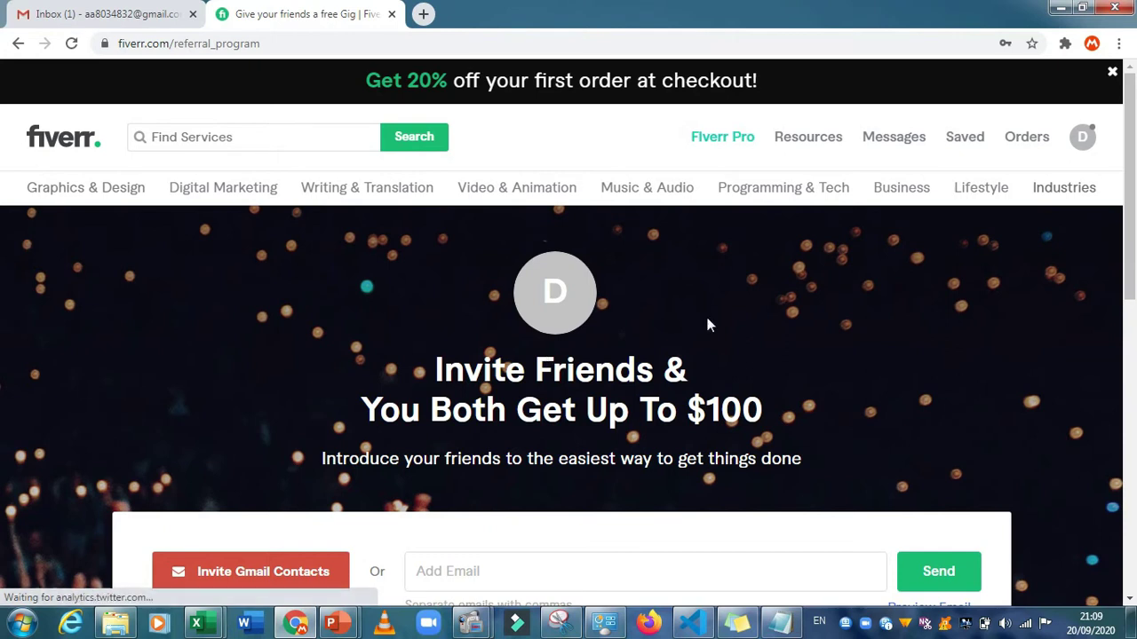
Step: Go to the designercudo profile page through the avatar menu
mouse_move(1131, 165)
left_mouse_down()
mouse_move(1133, 226)
mouse_move(1132, 169)
left_mouse_up()
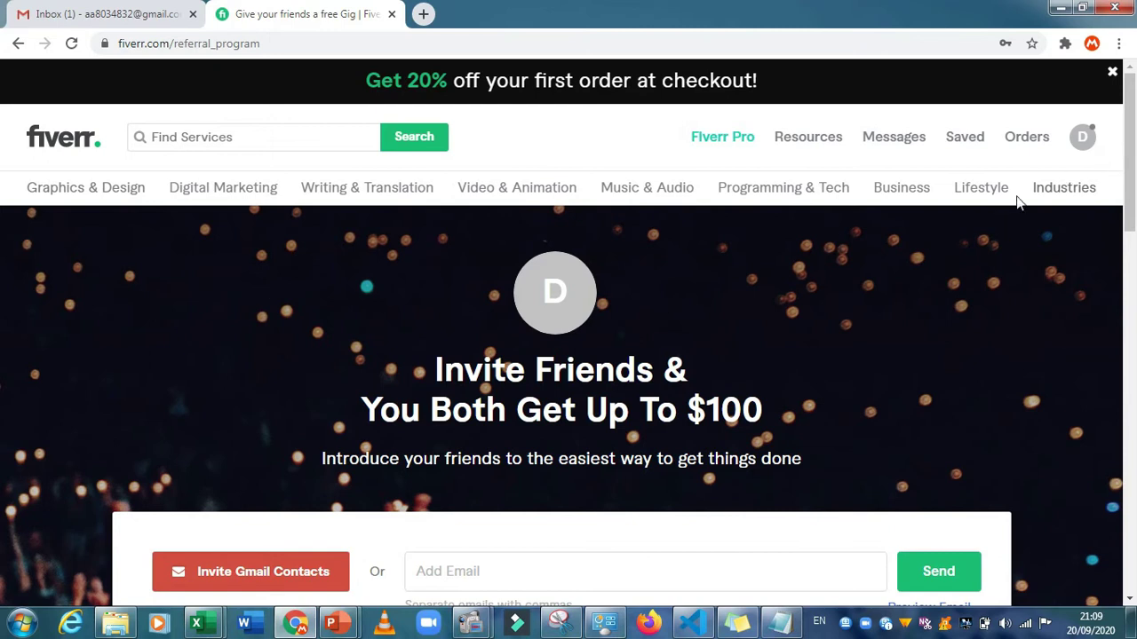
left_click_drag(1132, 150, 1133, 78)
left_click(1083, 140)
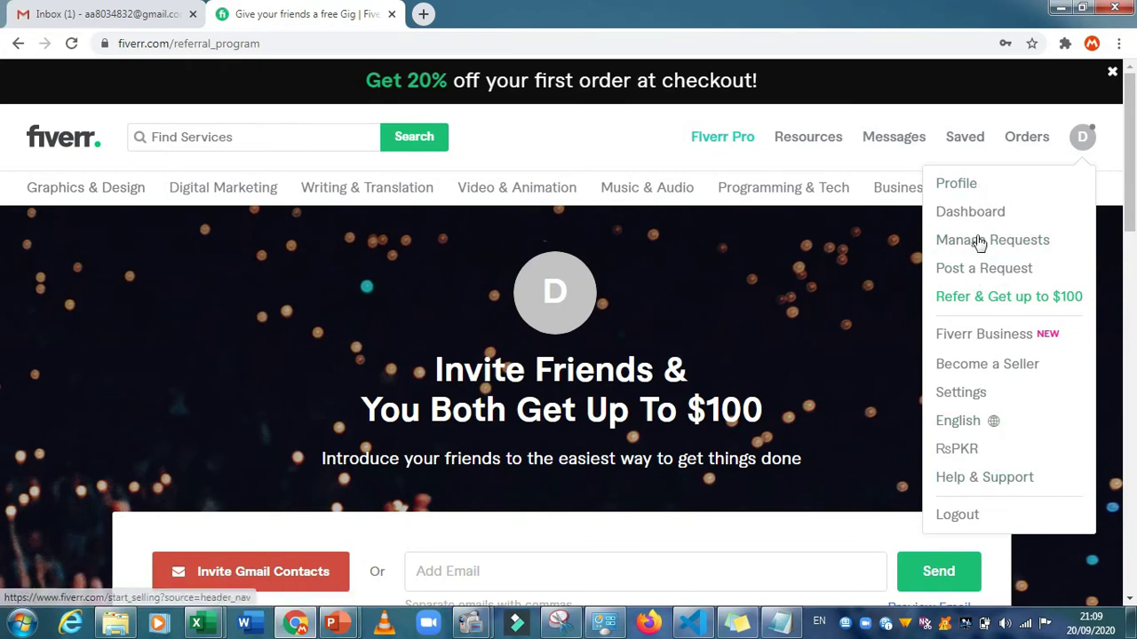
left_click(961, 184)
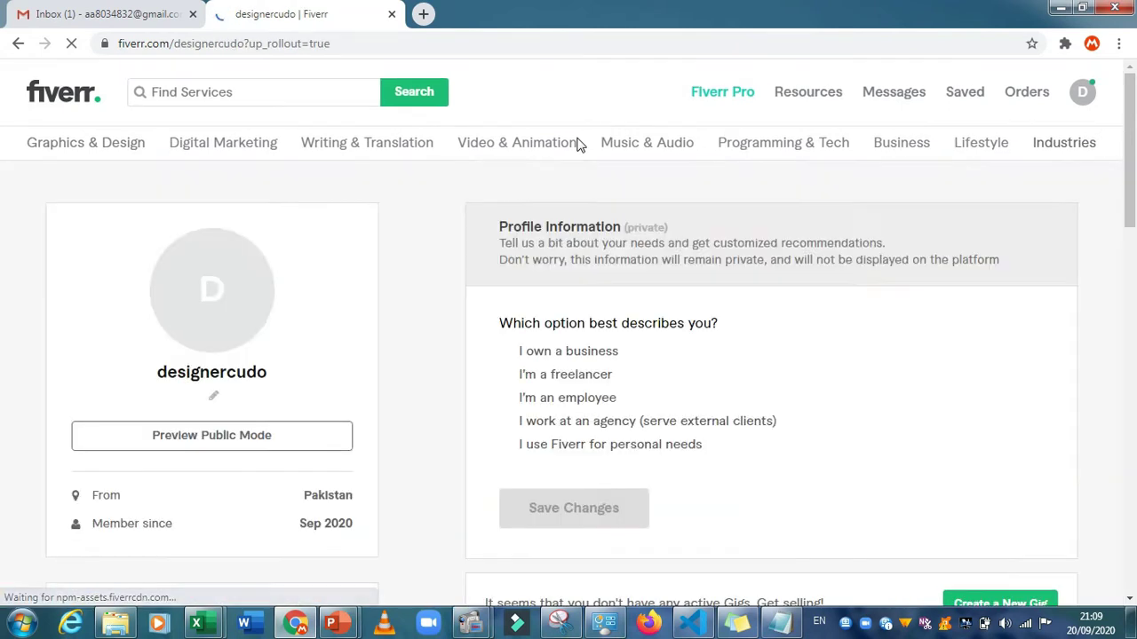
Step: Upload fiverr.png from the Desktop as the profile picture
mouse_move(1133, 157)
left_mouse_down()
mouse_move(1132, 213)
mouse_move(1133, 178)
left_mouse_up()
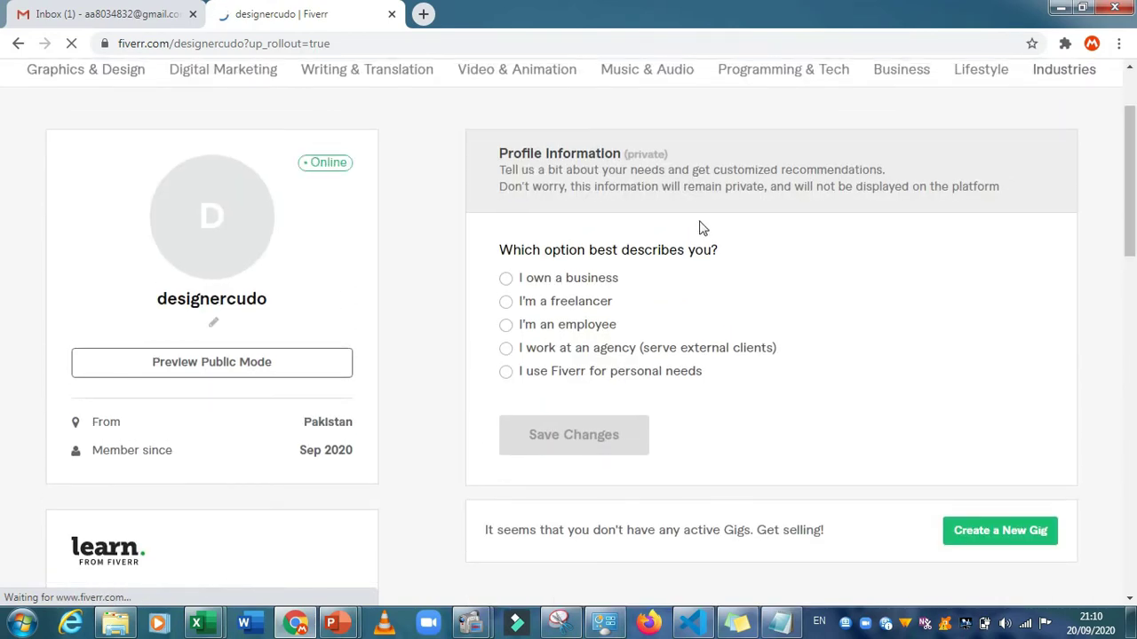
mouse_move(210, 215)
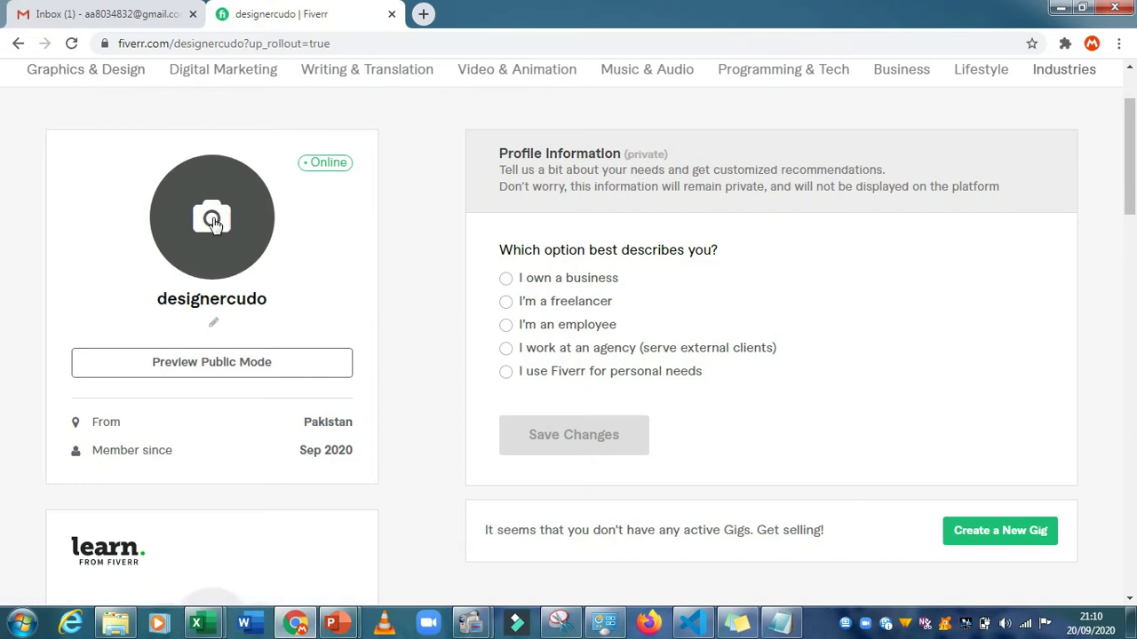
left_click(212, 221)
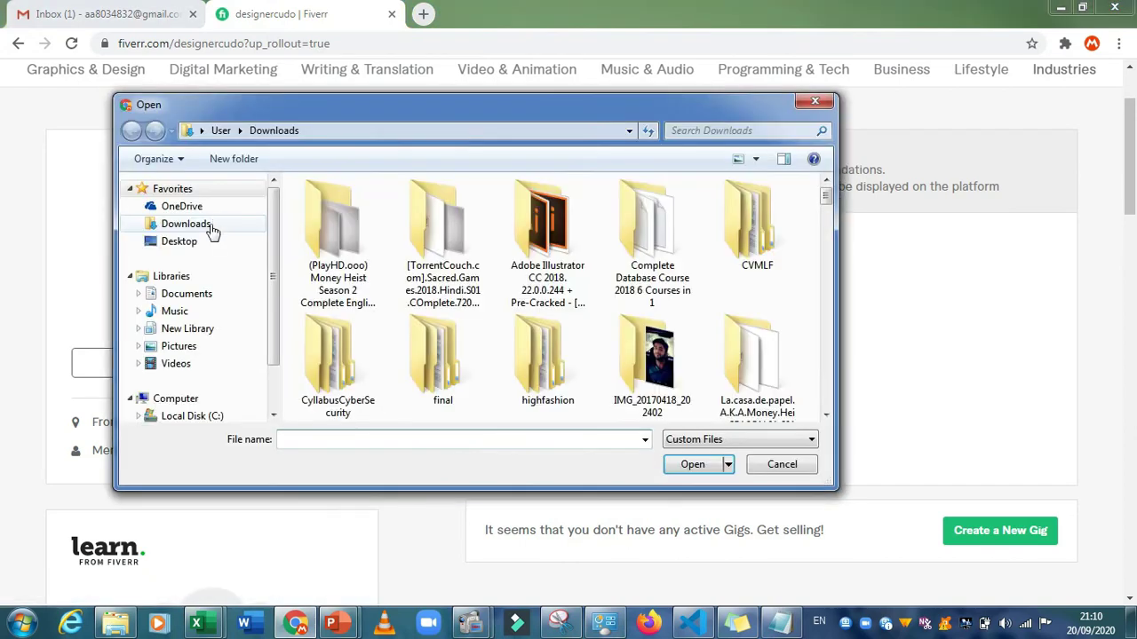
left_click(191, 241)
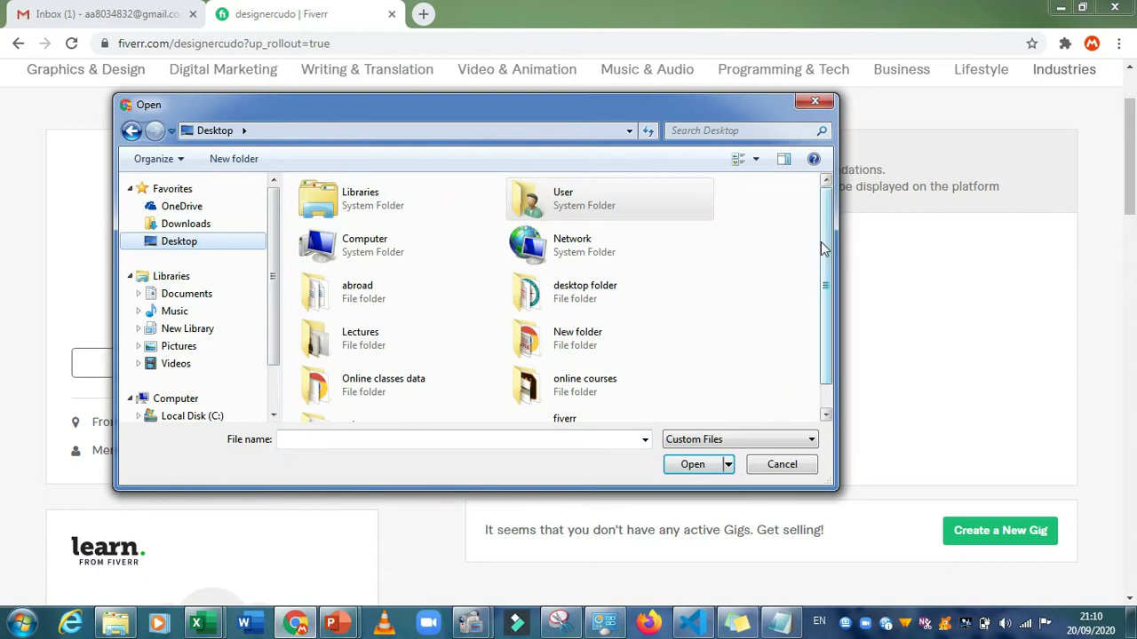
scroll(826, 253, "down", 1)
left_click(598, 403)
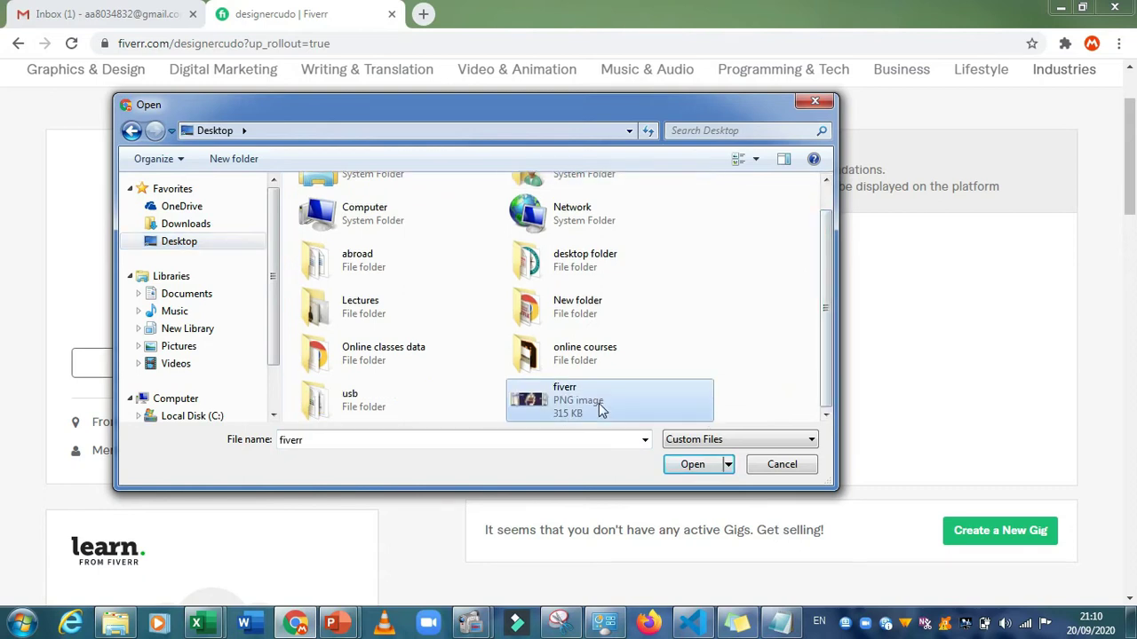
left_click(684, 464)
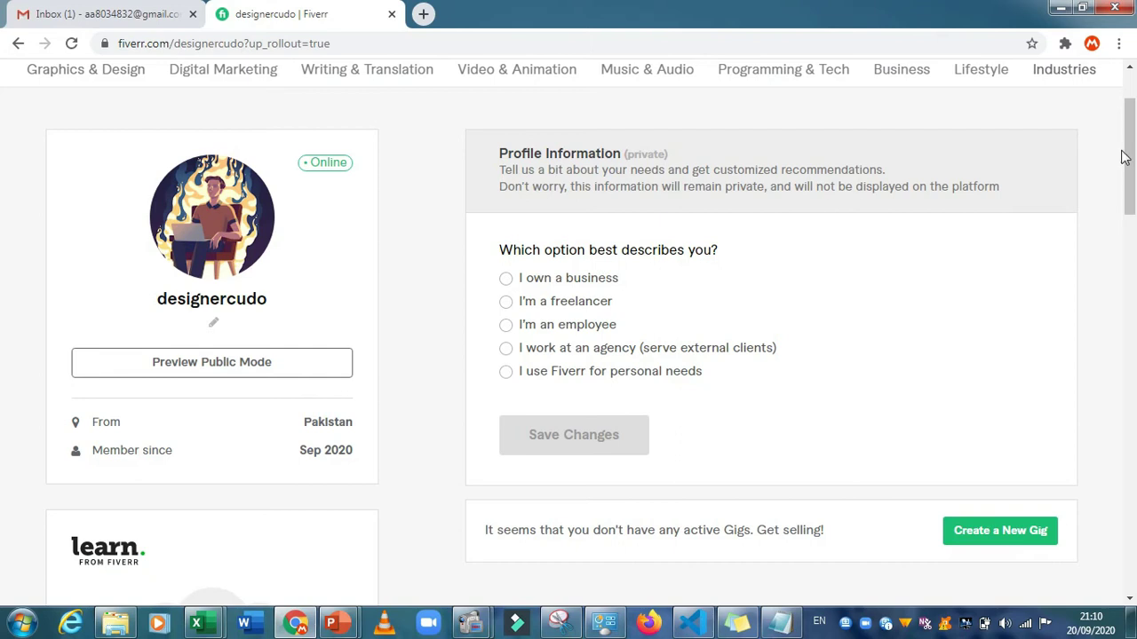
Step: Answer that you are a freelancer on the profile questionnaire
mouse_move(1126, 157)
left_mouse_down()
mouse_move(1126, 179)
mouse_move(1129, 142)
mouse_move(1119, 169)
left_mouse_up()
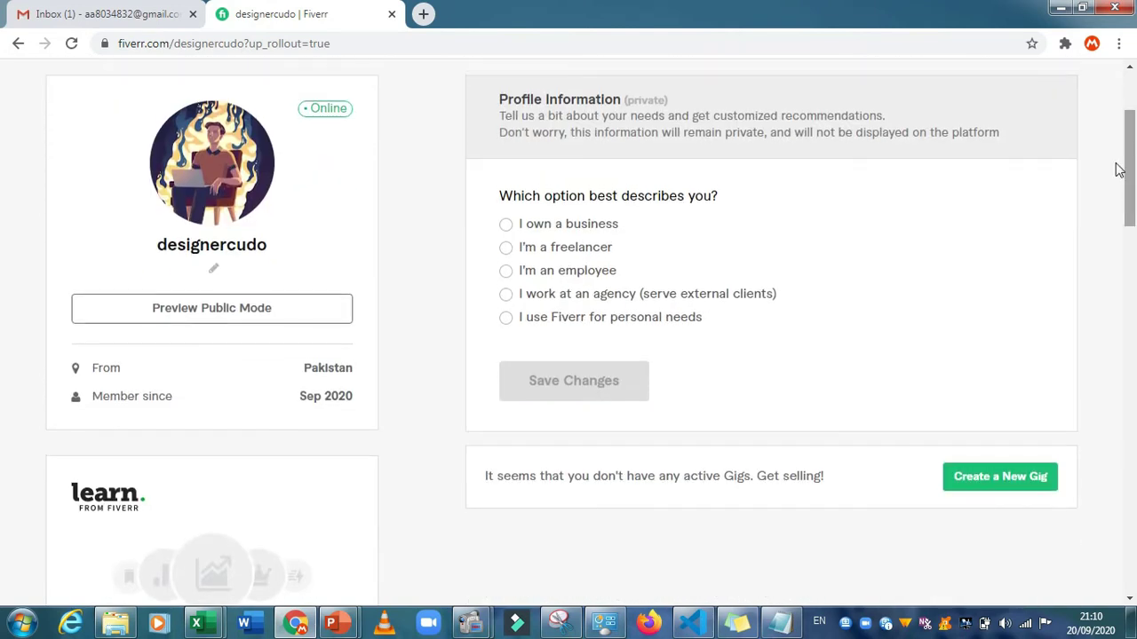
left_click(546, 252)
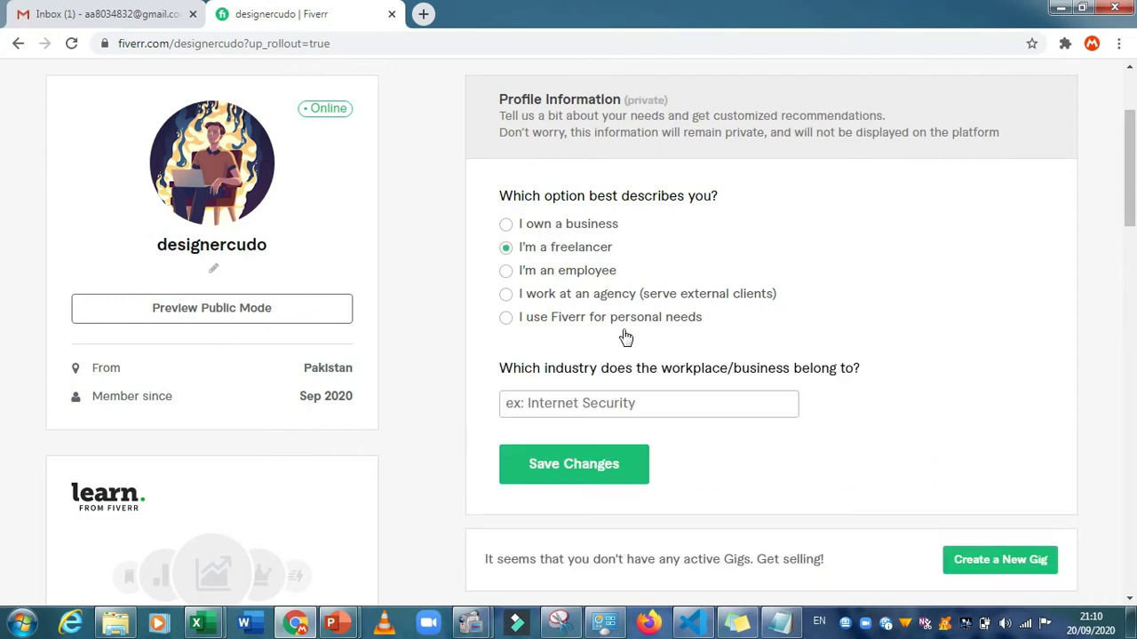
left_click(623, 408)
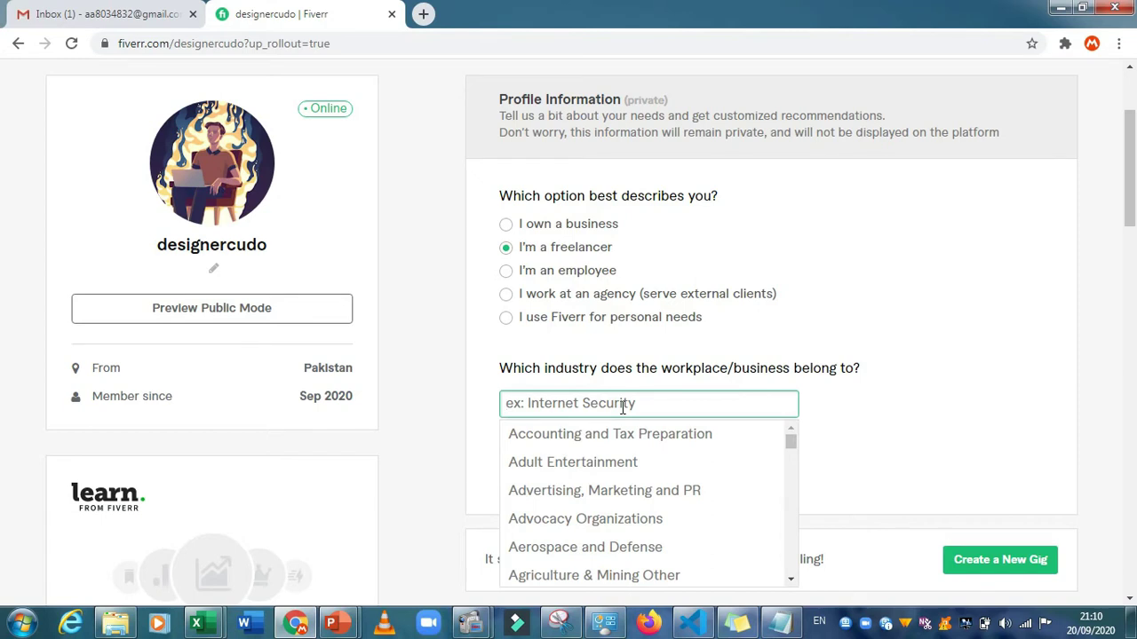
left_click_drag(1131, 208, 1134, 255)
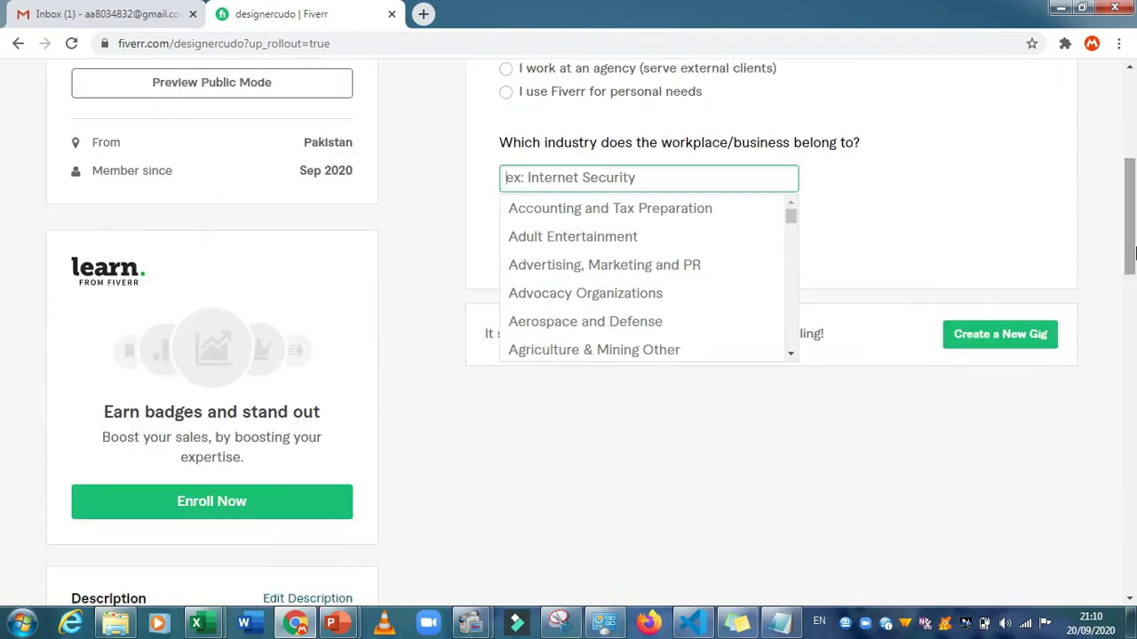
left_click(790, 356)
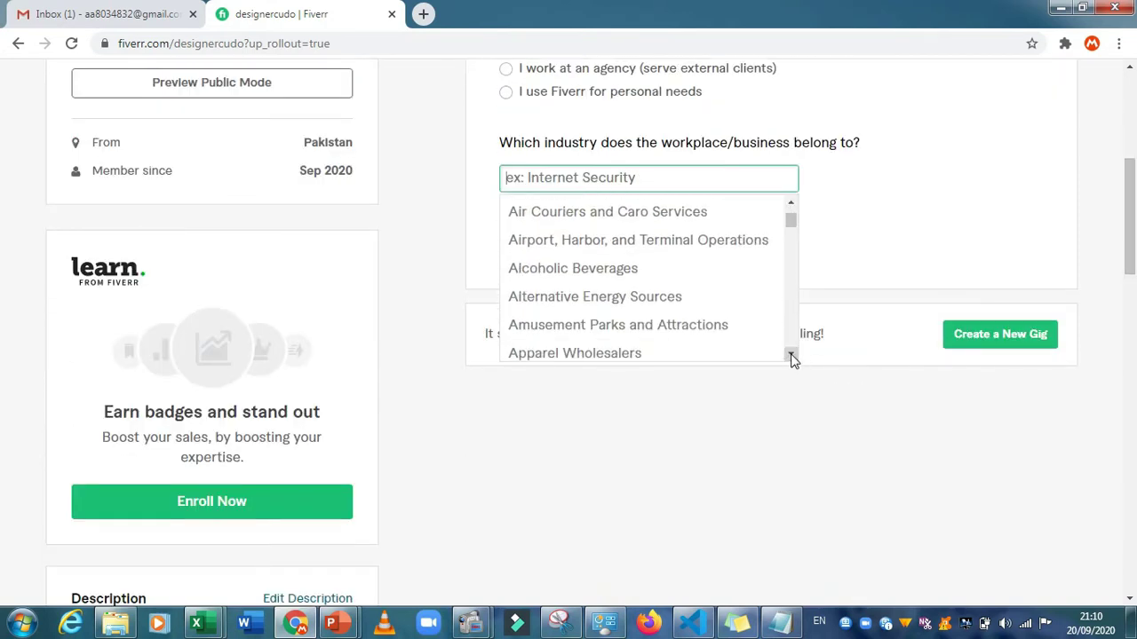
left_click_drag(791, 356, 790, 355)
mouse_move(791, 234)
left_mouse_down()
mouse_move(793, 244)
mouse_move(791, 229)
left_mouse_up()
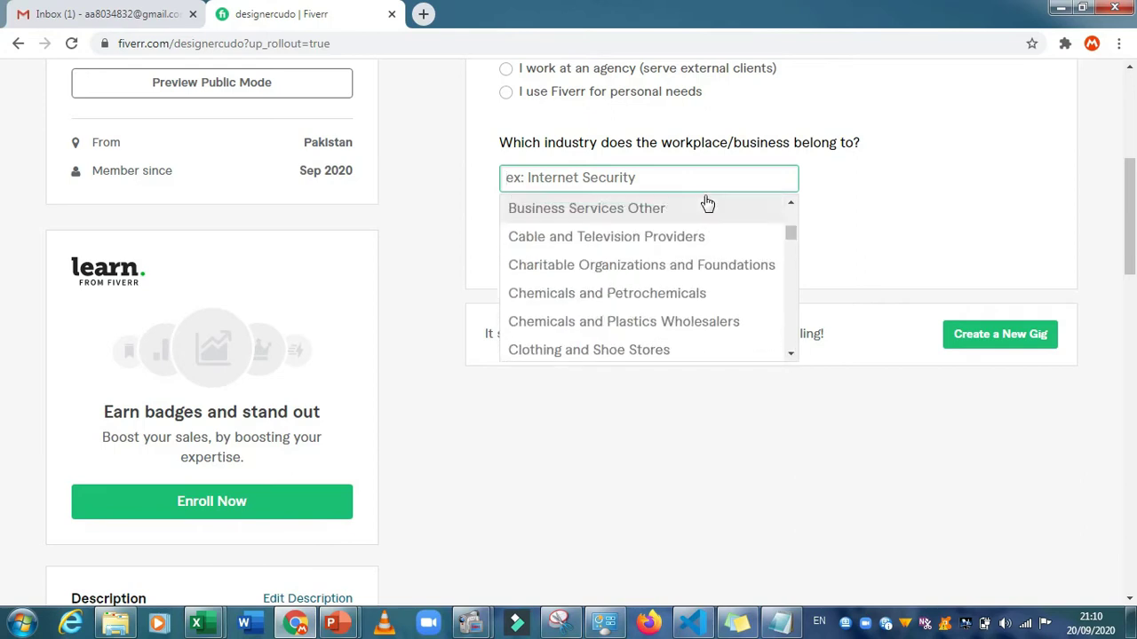
scroll(707, 204, "up", 1)
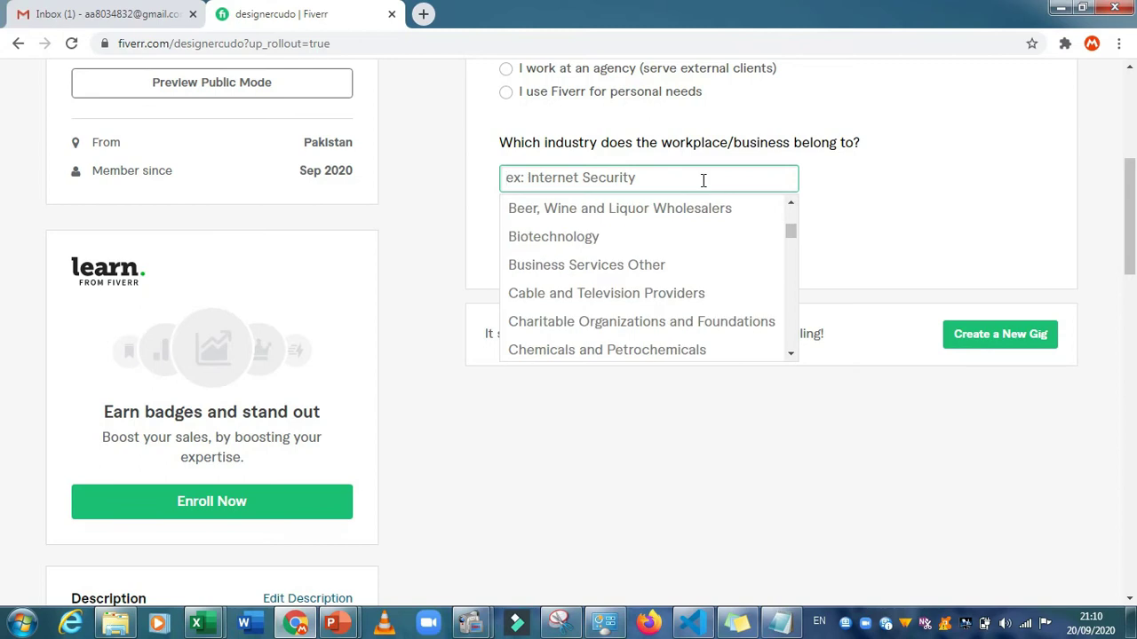
Step: Search the workplace industry list with terms like com, inf, de and gr
type("com")
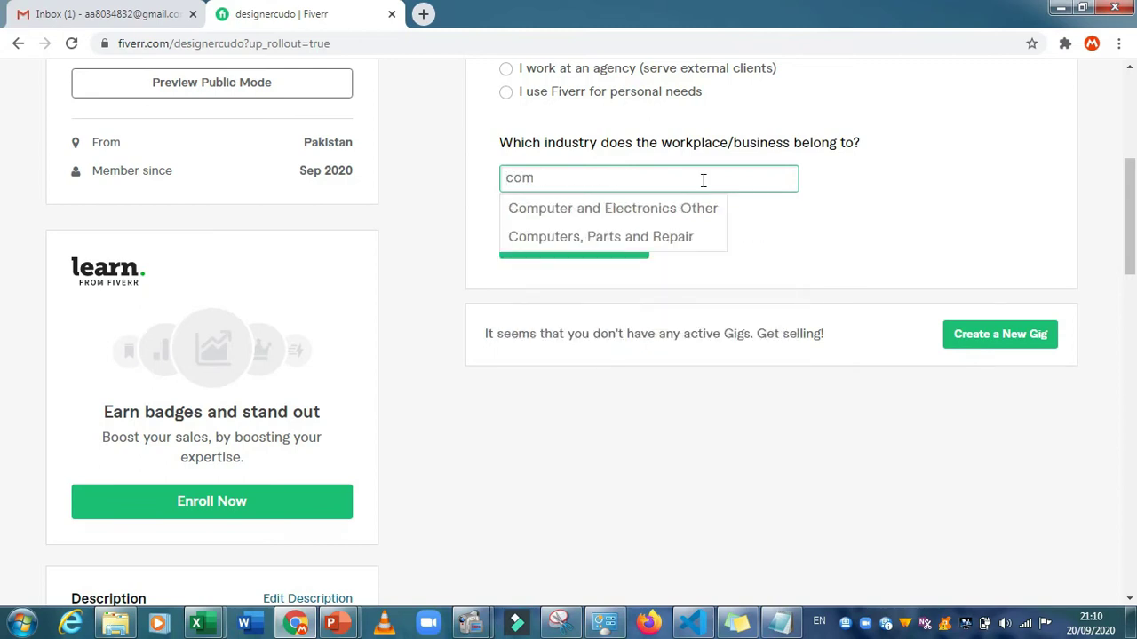
key("BackSpace")
key("BackSpace")
key("BackSpace")
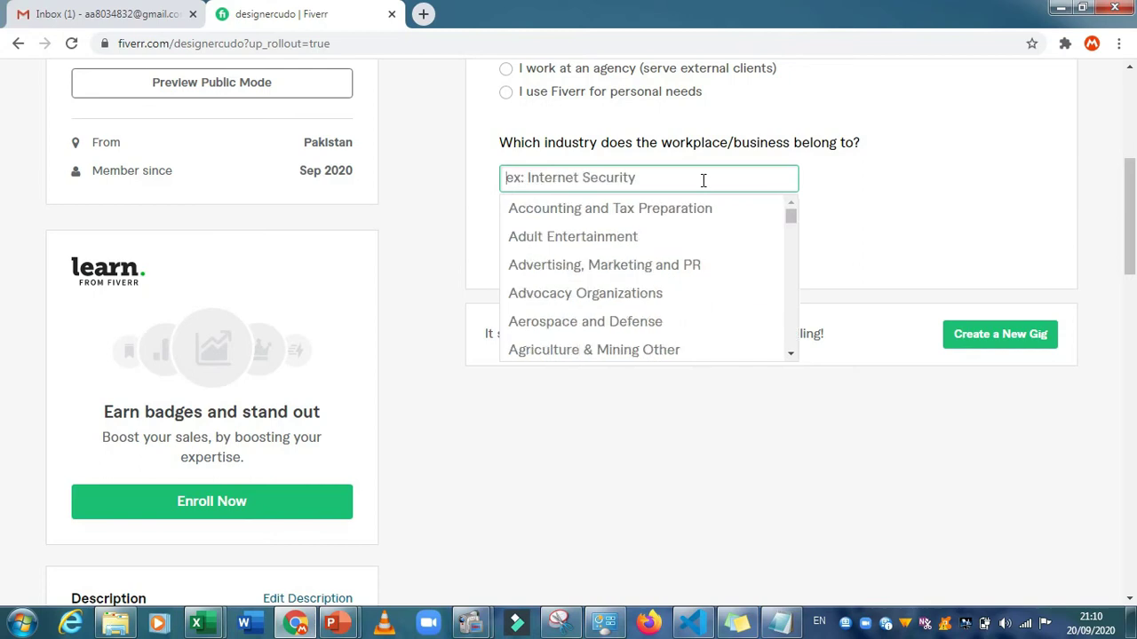
type("inf")
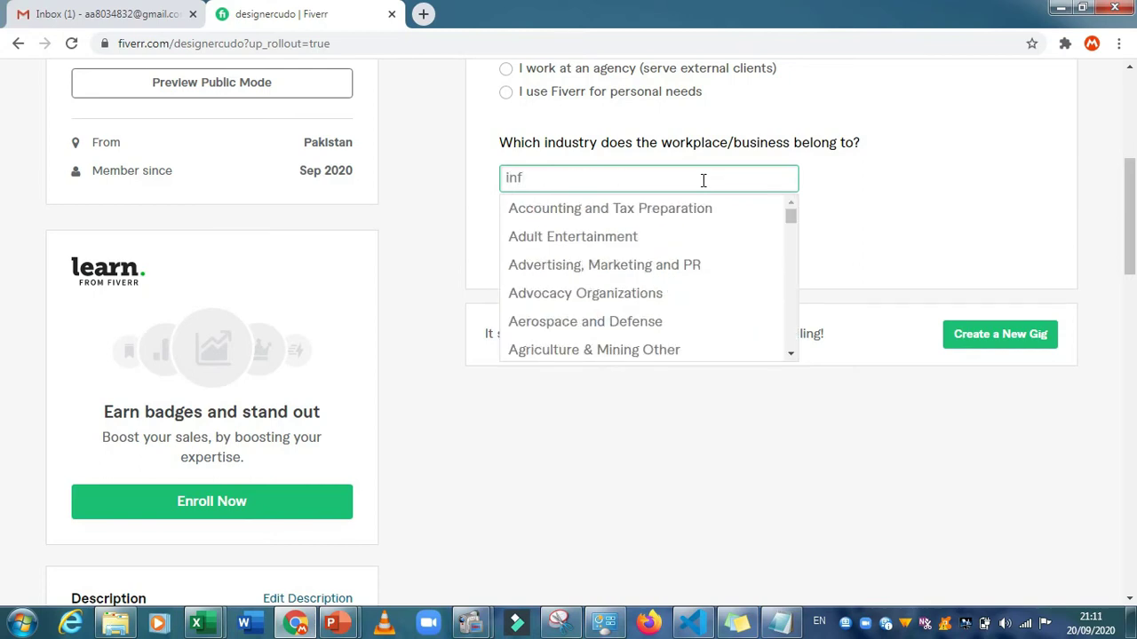
key("BackSpace")
key("BackSpace")
key("BackSpace")
type("de")
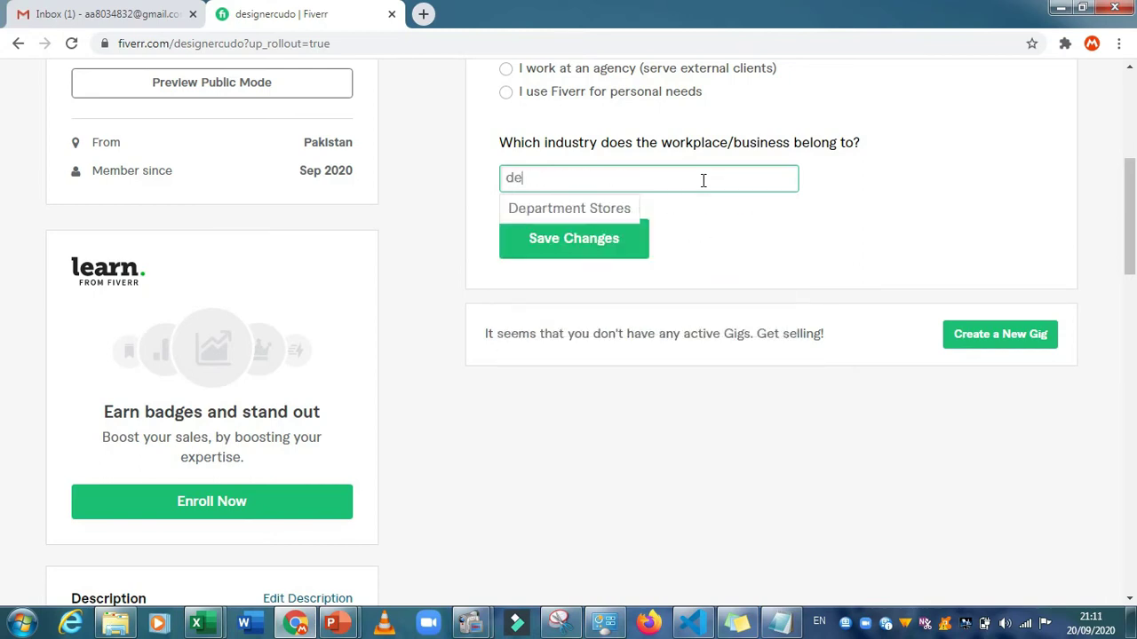
key("BackSpace")
key("BackSpace")
type("gr")
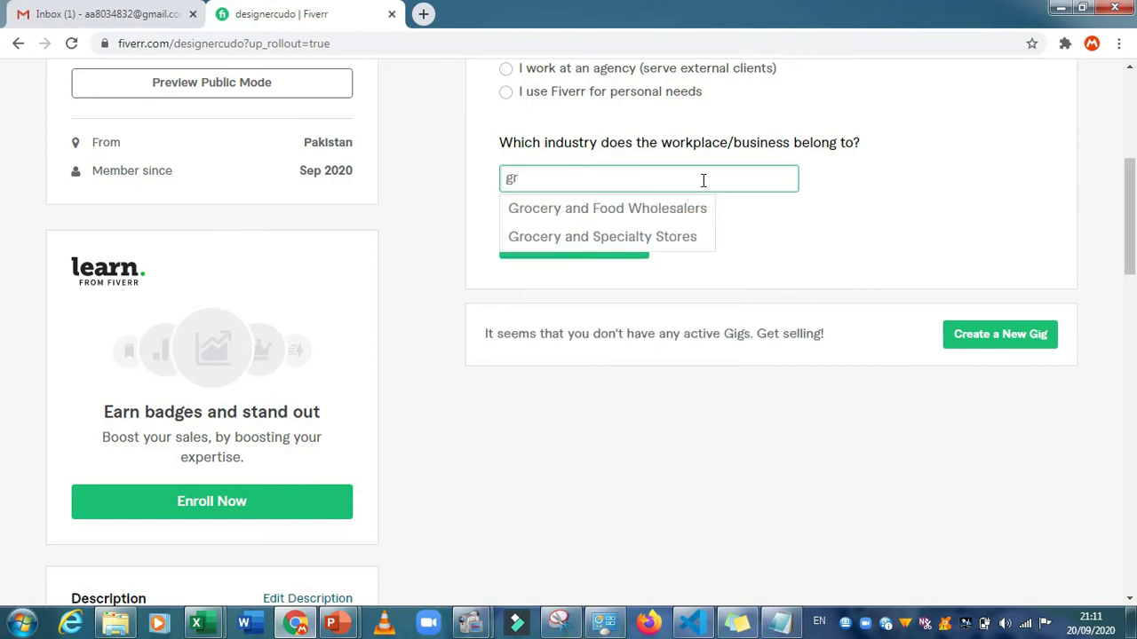
key("BackSpace")
key("BackSpace")
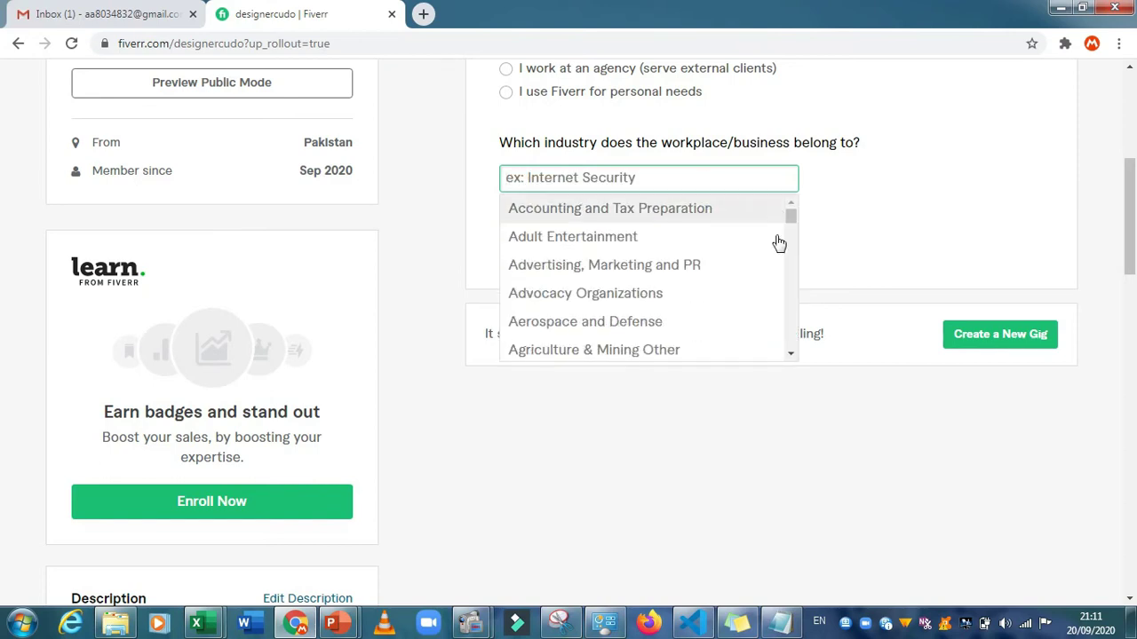
left_click(791, 357)
left_click(791, 357)
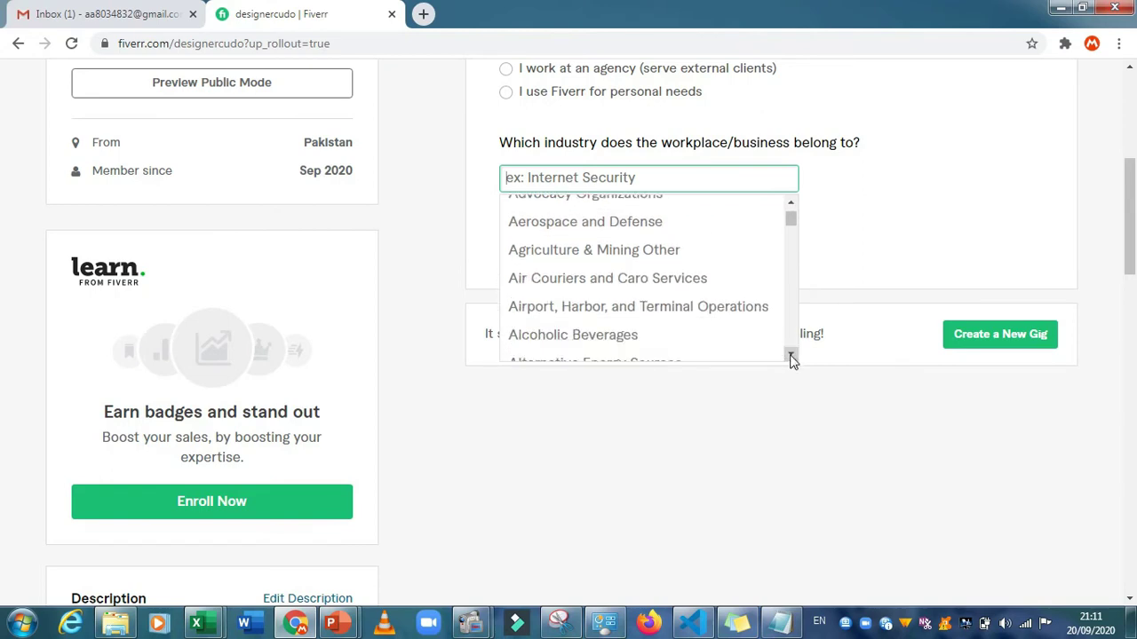
left_click(792, 357)
left_click(791, 357)
left_click(792, 357)
left_click(792, 357)
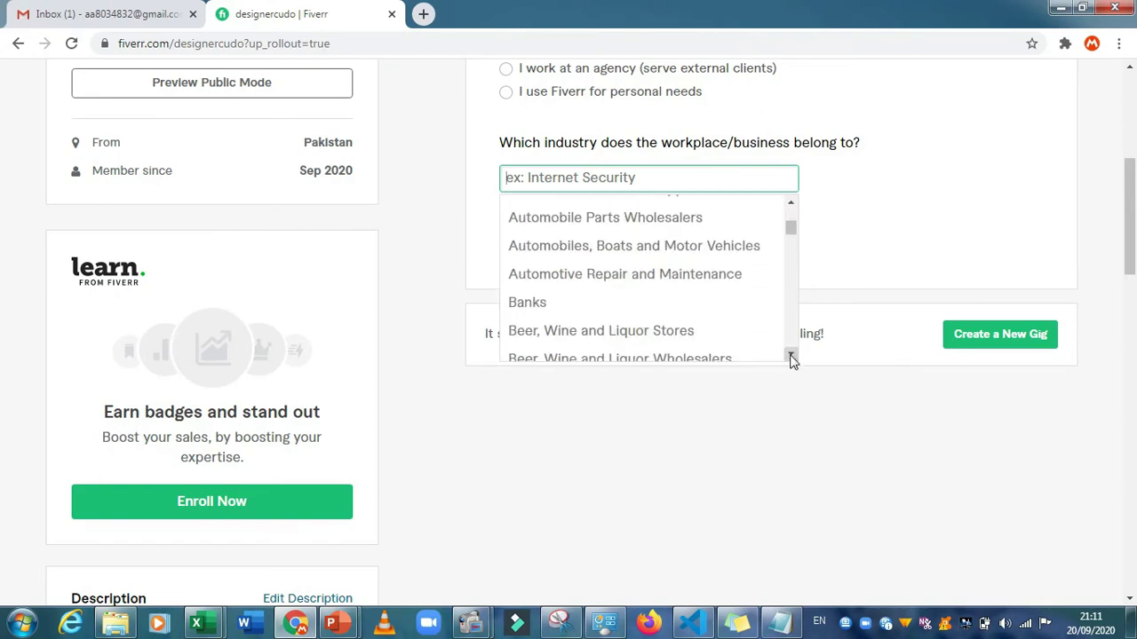
left_click(792, 357)
left_click(791, 357)
left_click(791, 357)
left_click(792, 357)
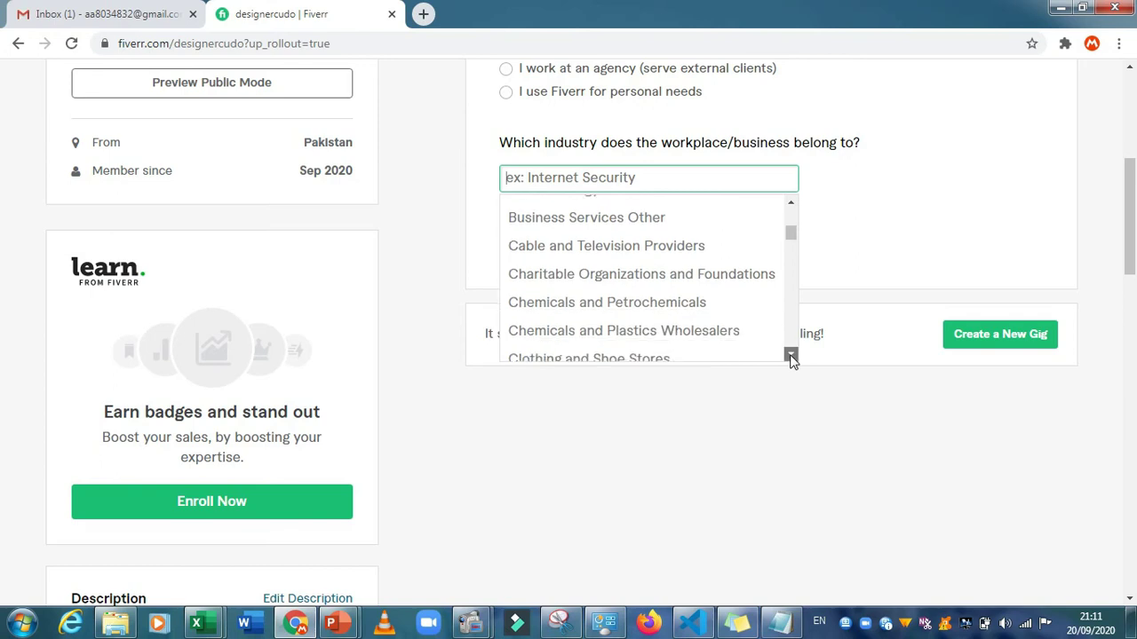
left_click(791, 357)
left_click(792, 357)
left_click(791, 357)
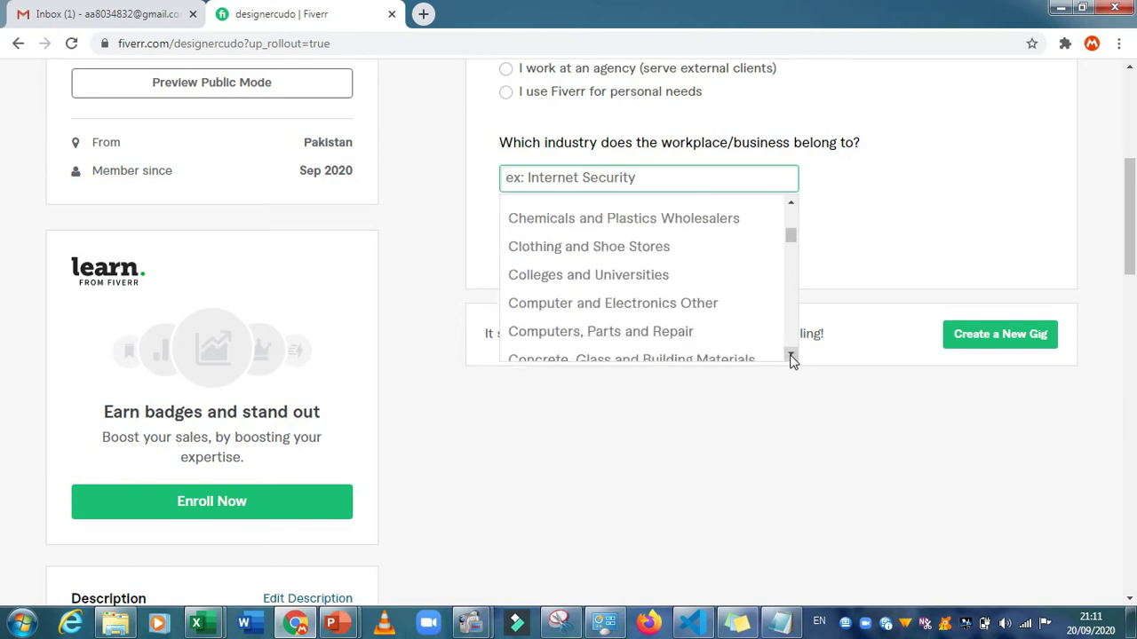
left_click(792, 357)
left_click(792, 357)
left_click(791, 357)
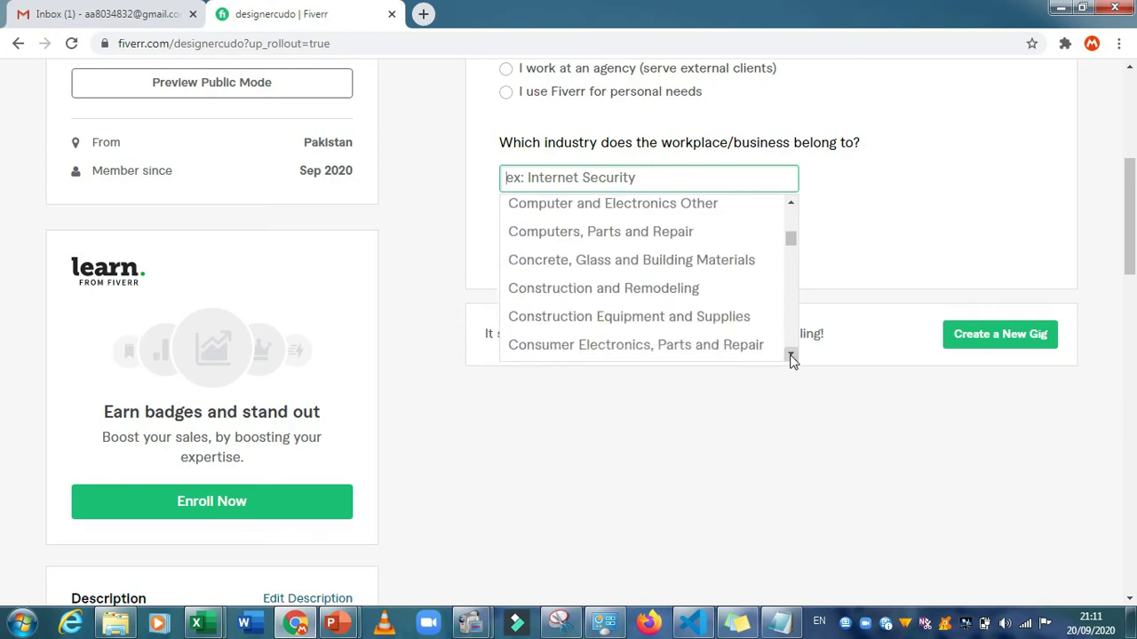
left_click(792, 357)
left_click(791, 357)
left_click(791, 358)
left_click(791, 357)
left_click(791, 357)
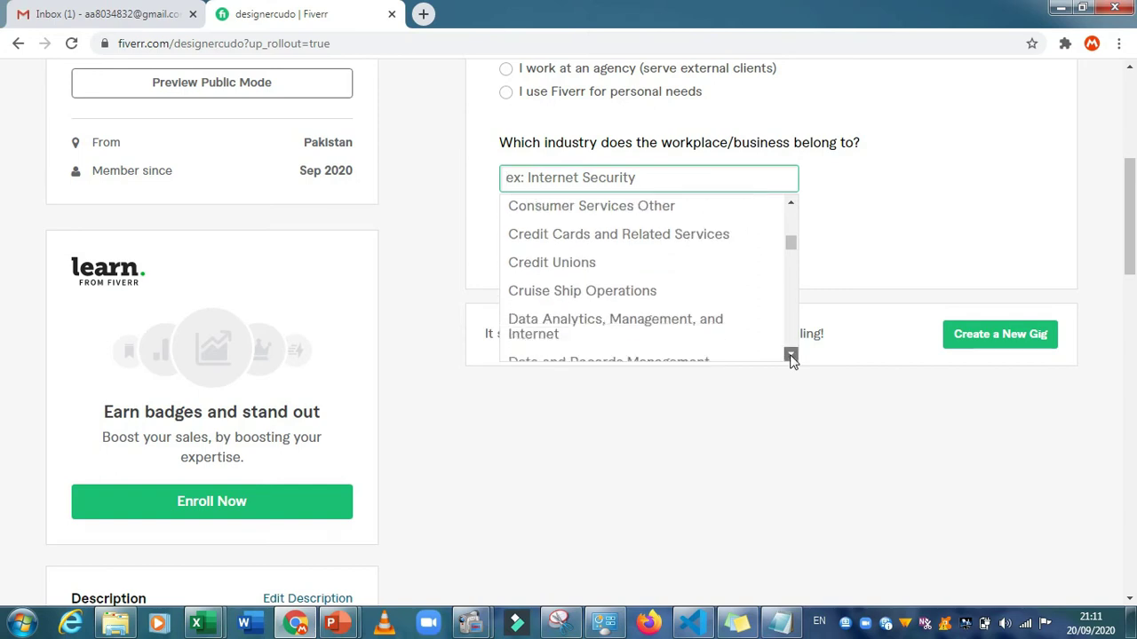
left_click(791, 357)
left_click(791, 357)
left_click(791, 358)
left_click(792, 357)
left_click(791, 357)
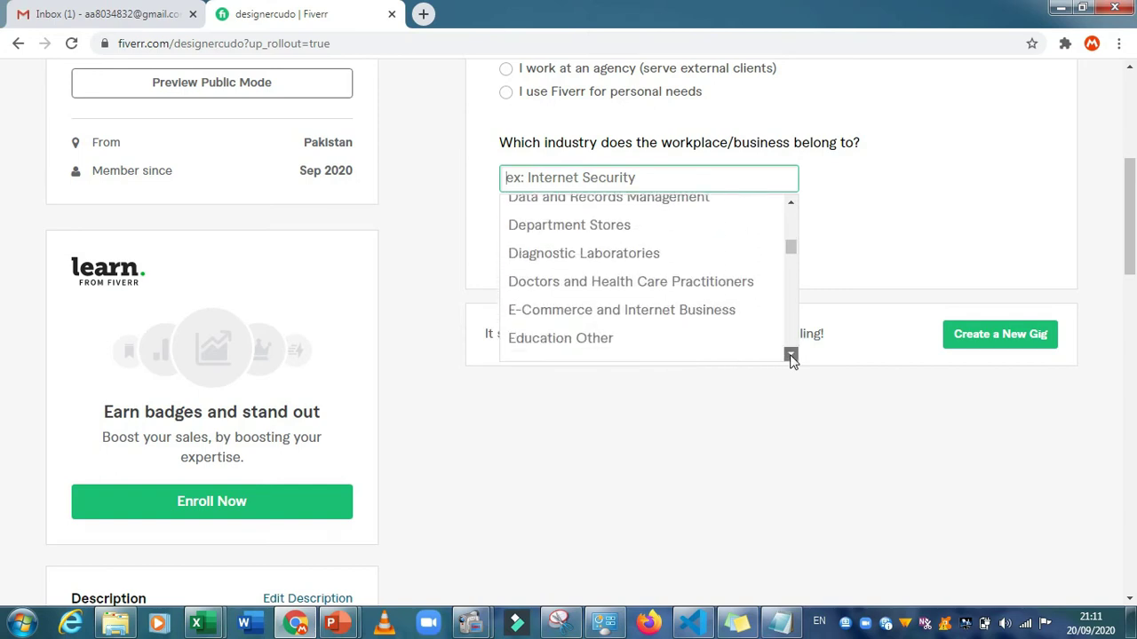
left_click(792, 357)
left_click(791, 357)
left_click(791, 357)
left_click(791, 357)
left_click(792, 357)
left_click(792, 357)
left_click(791, 357)
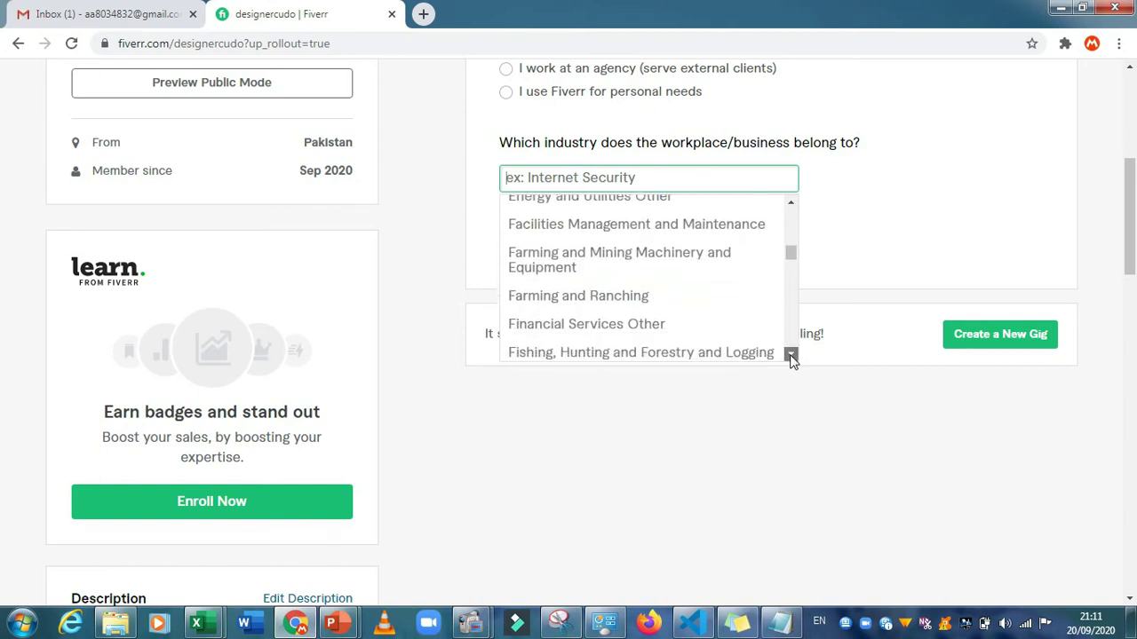
left_click(792, 357)
left_click(791, 357)
left_click(791, 357)
left_click(792, 357)
left_click(792, 357)
left_click(791, 357)
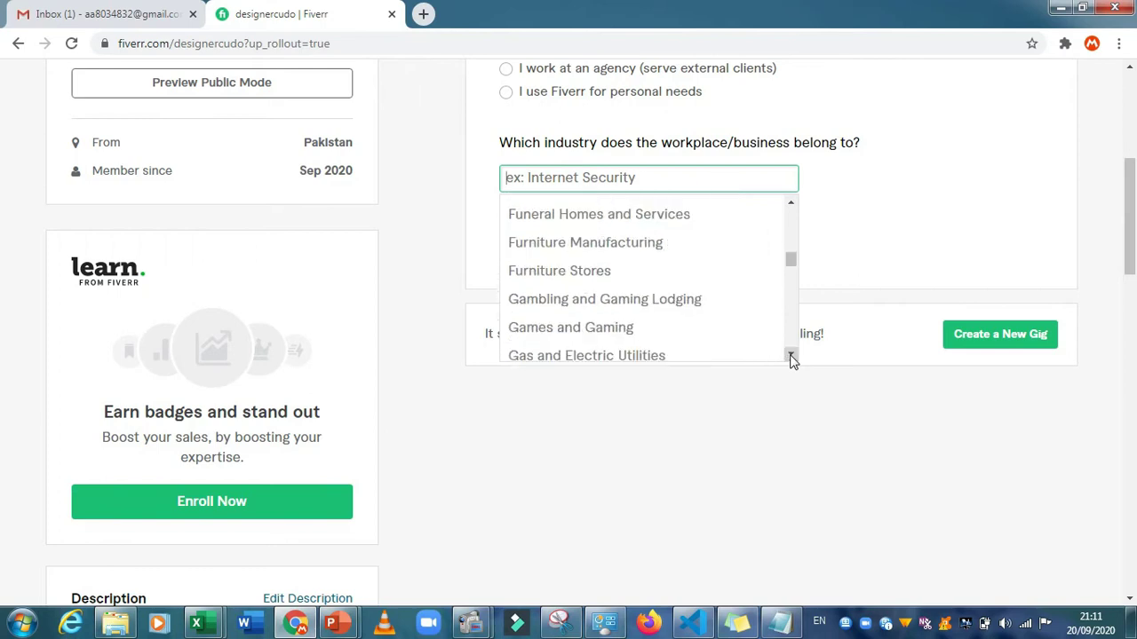
left_click(792, 357)
left_click(791, 357)
left_click(791, 357)
left_click(791, 357)
left_click(791, 357)
left_click(791, 357)
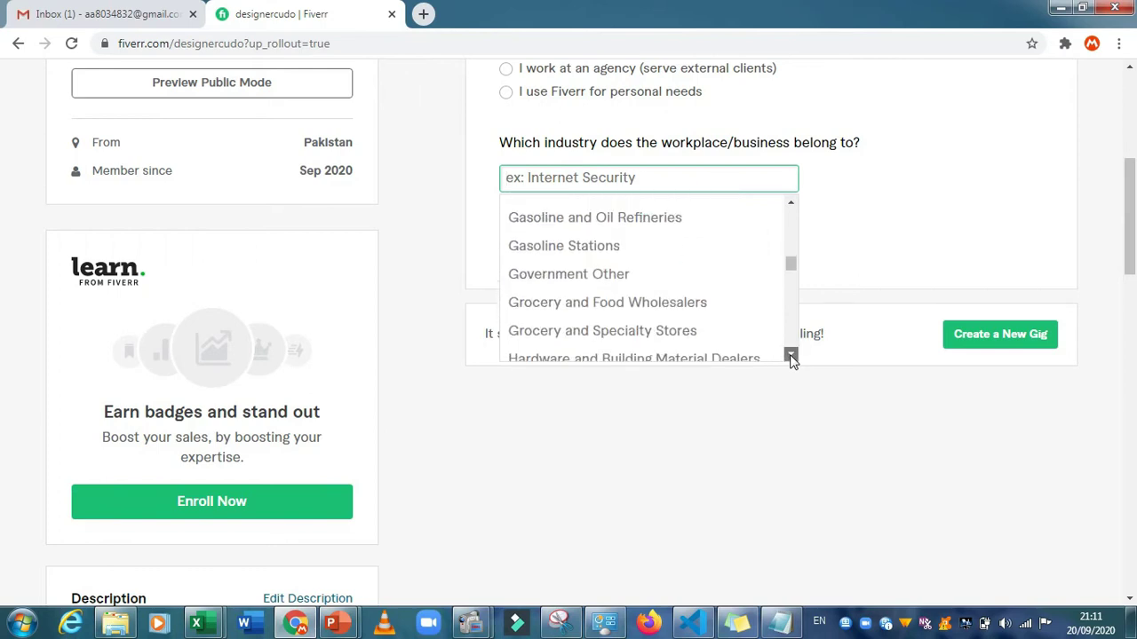
left_click(791, 357)
left_click(791, 357)
left_click(791, 357)
left_click(791, 357)
left_click(792, 357)
left_click(791, 357)
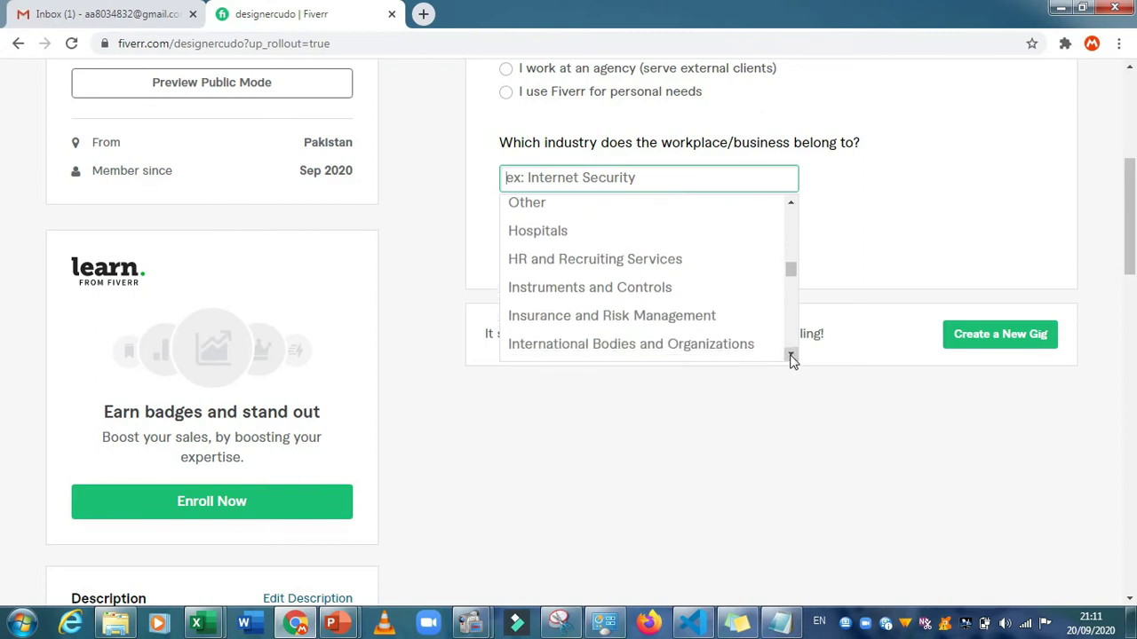
left_click(791, 357)
left_click(792, 357)
left_click(792, 357)
left_click(791, 357)
left_click(791, 357)
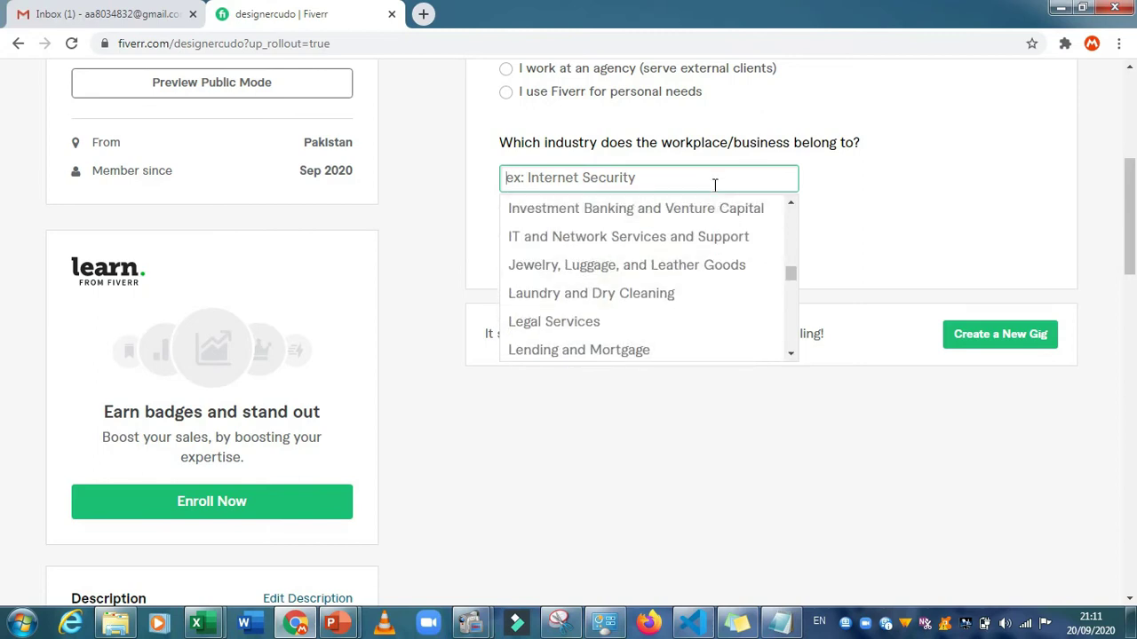
Step: Pick Computer and Electronics Other as the industry and save the changes
type("com")
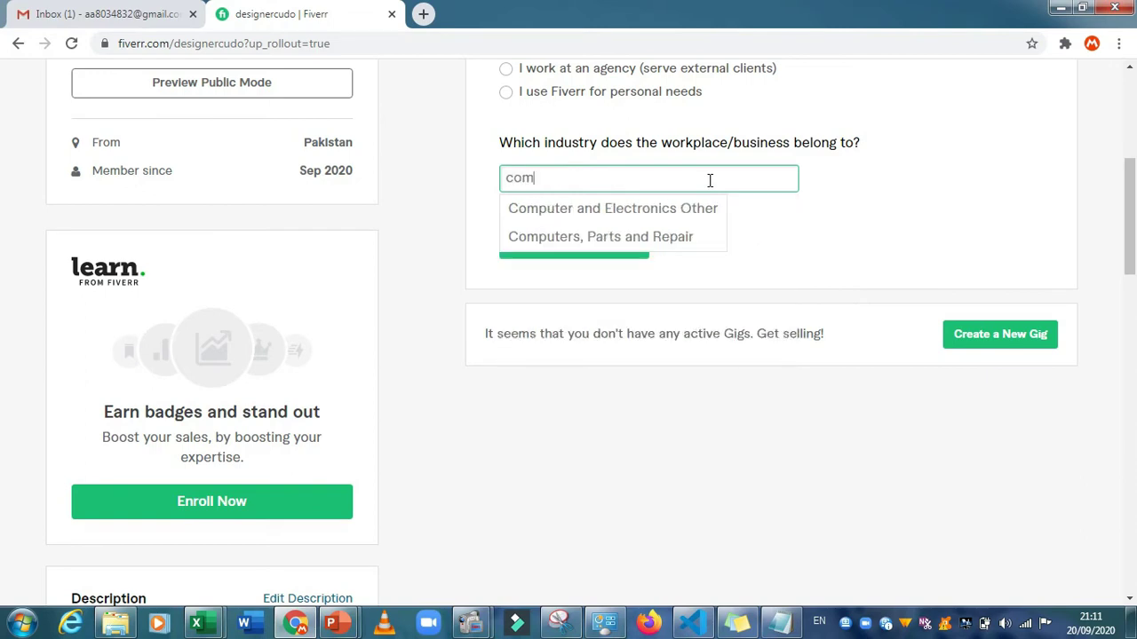
left_click(619, 208)
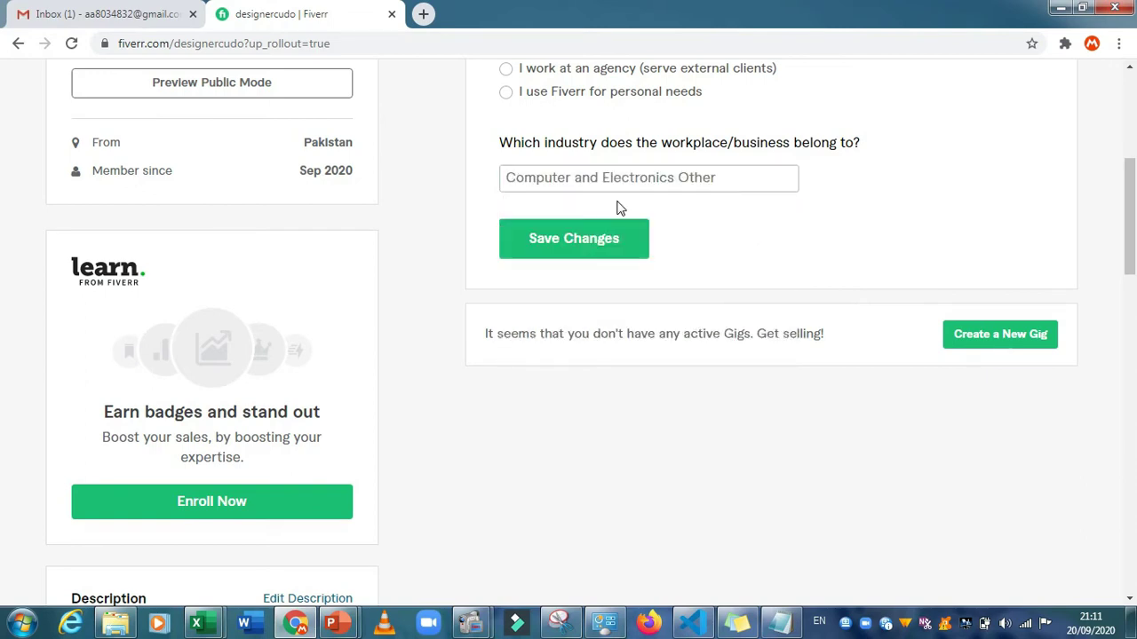
left_click(604, 238)
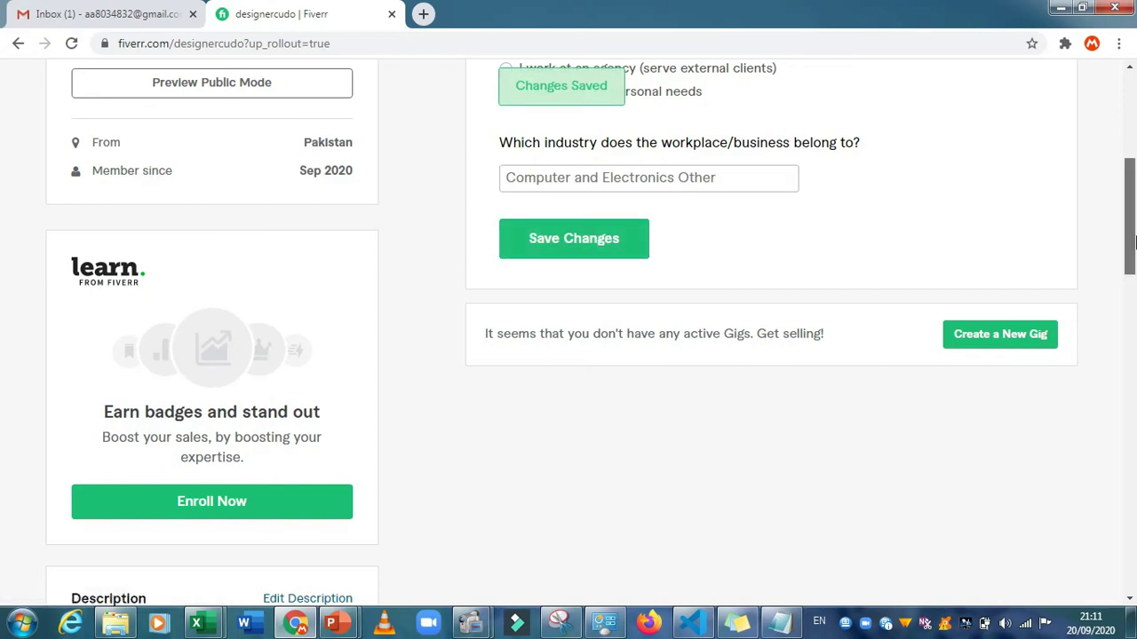
left_click_drag(1130, 249, 1125, 331)
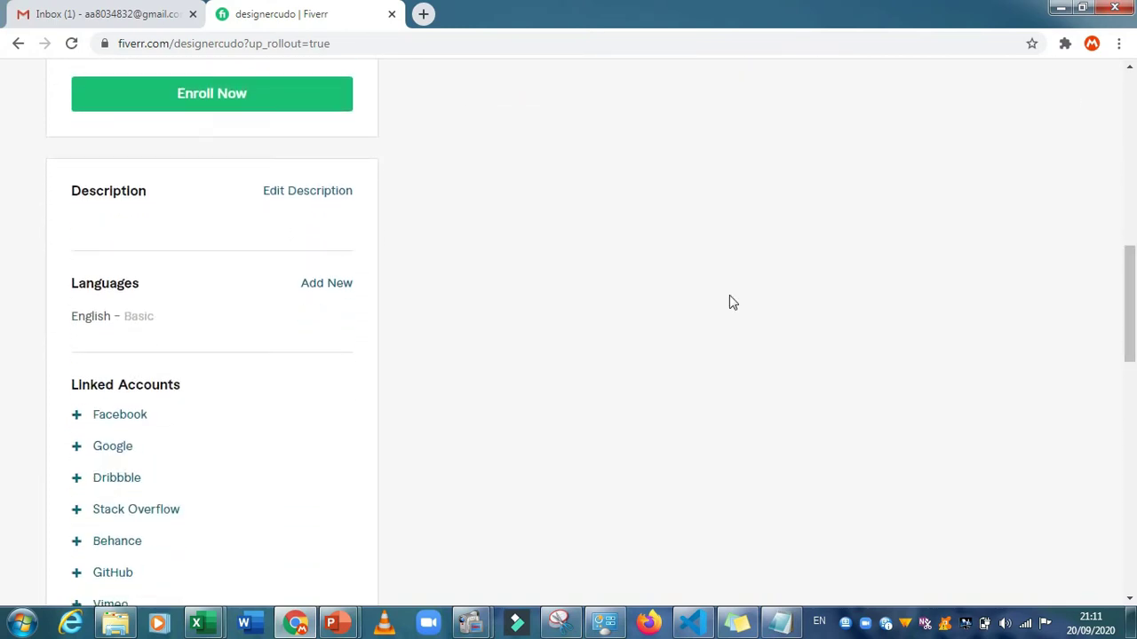
left_click(322, 193)
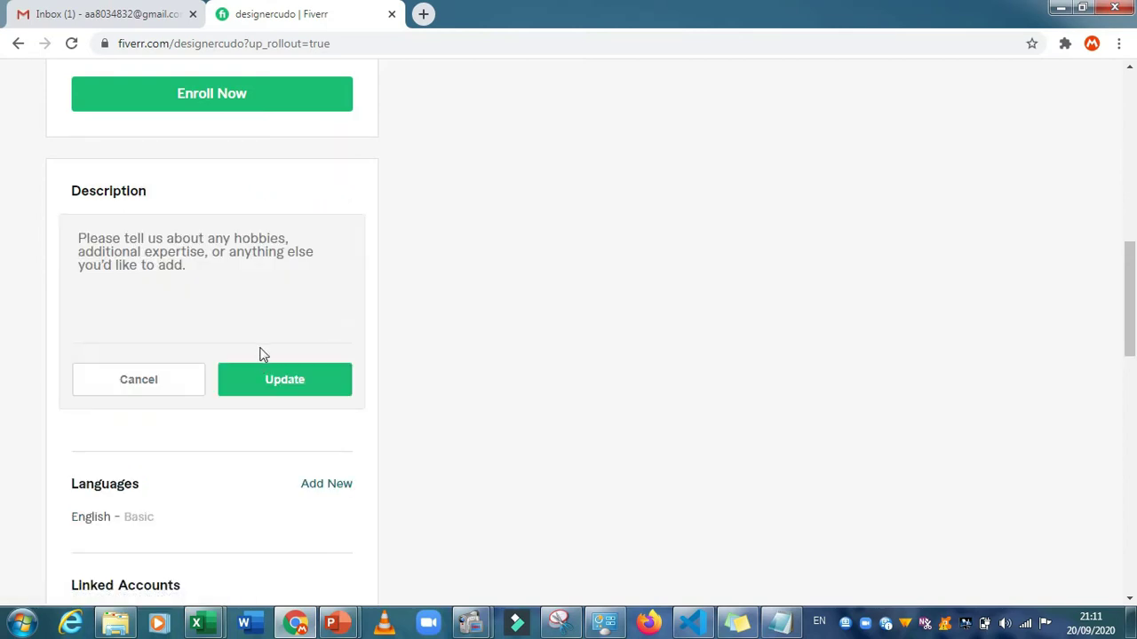
left_click(277, 380)
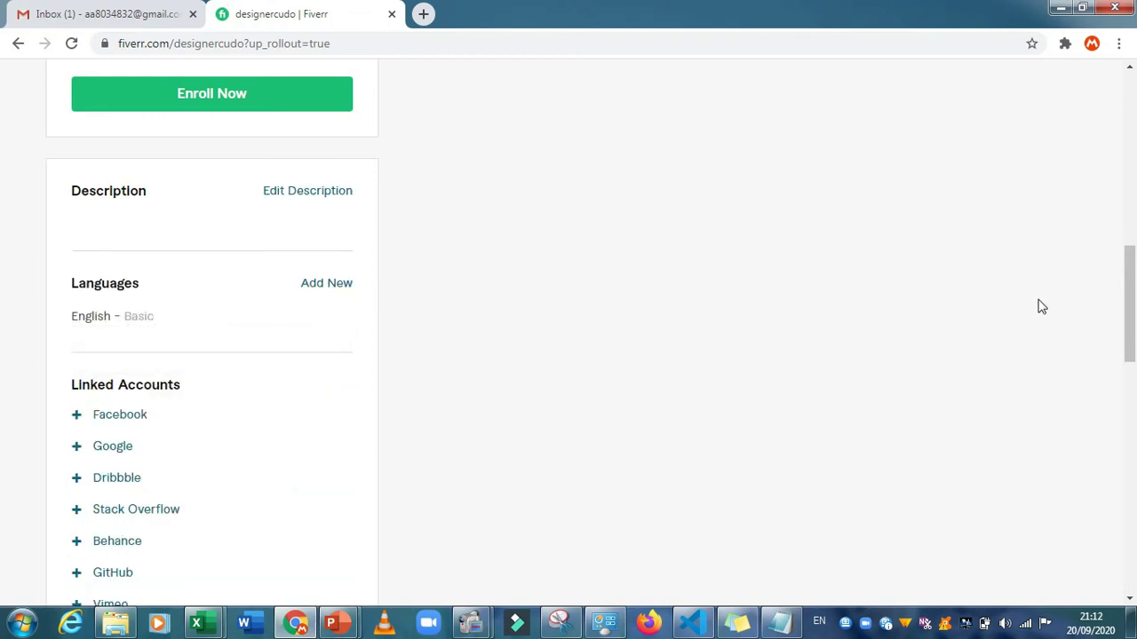
mouse_move(1129, 300)
left_mouse_down()
mouse_move(1131, 416)
mouse_move(1132, 278)
mouse_move(1132, 289)
left_mouse_up()
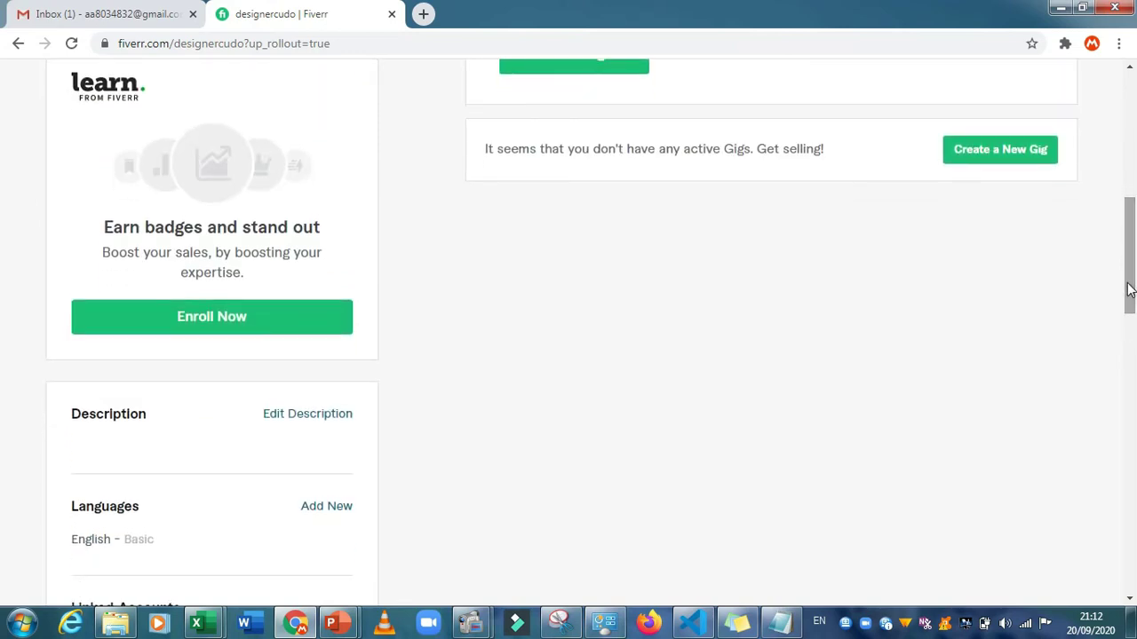
left_click(291, 420)
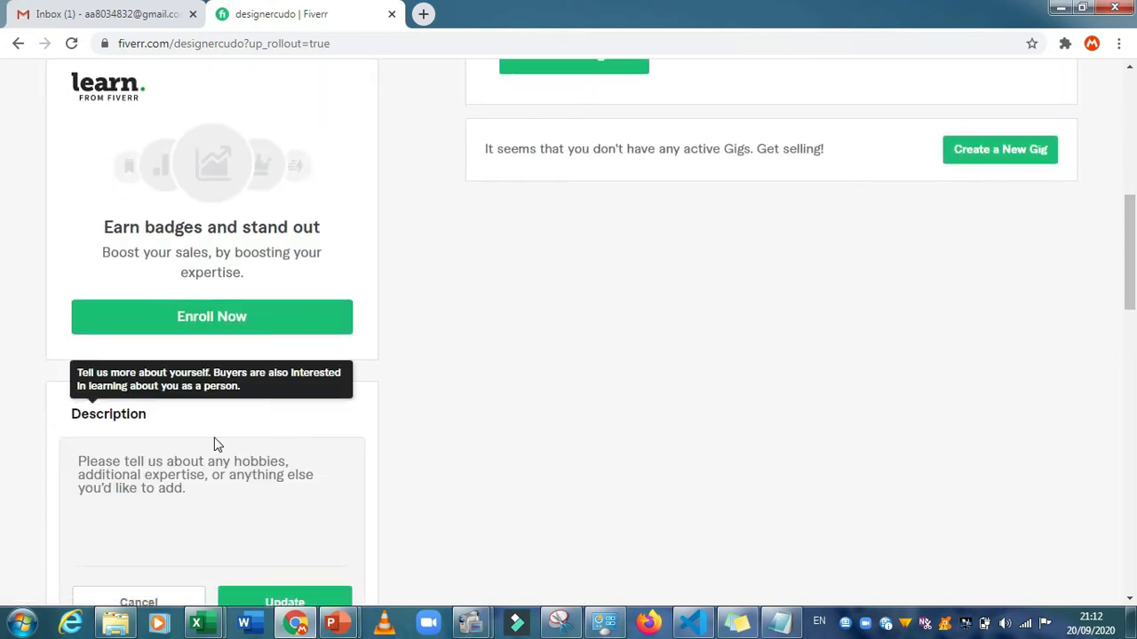
left_click_drag(1131, 257, 1131, 302)
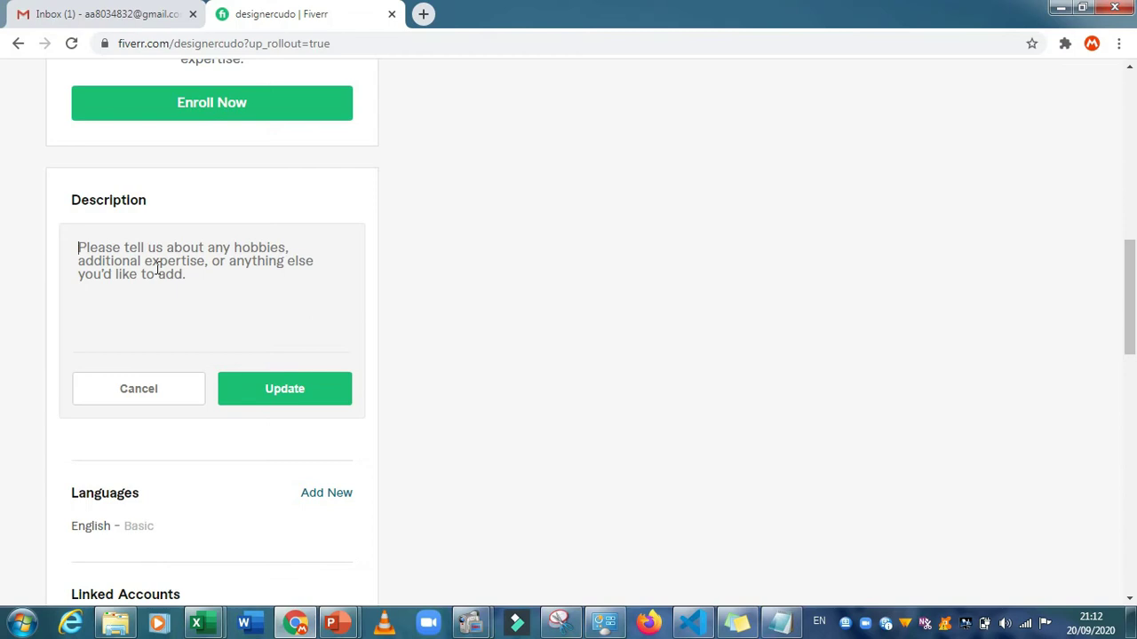
Step: Write a description as a graphic designer of five years who loves playing with images, then Update
type("I")
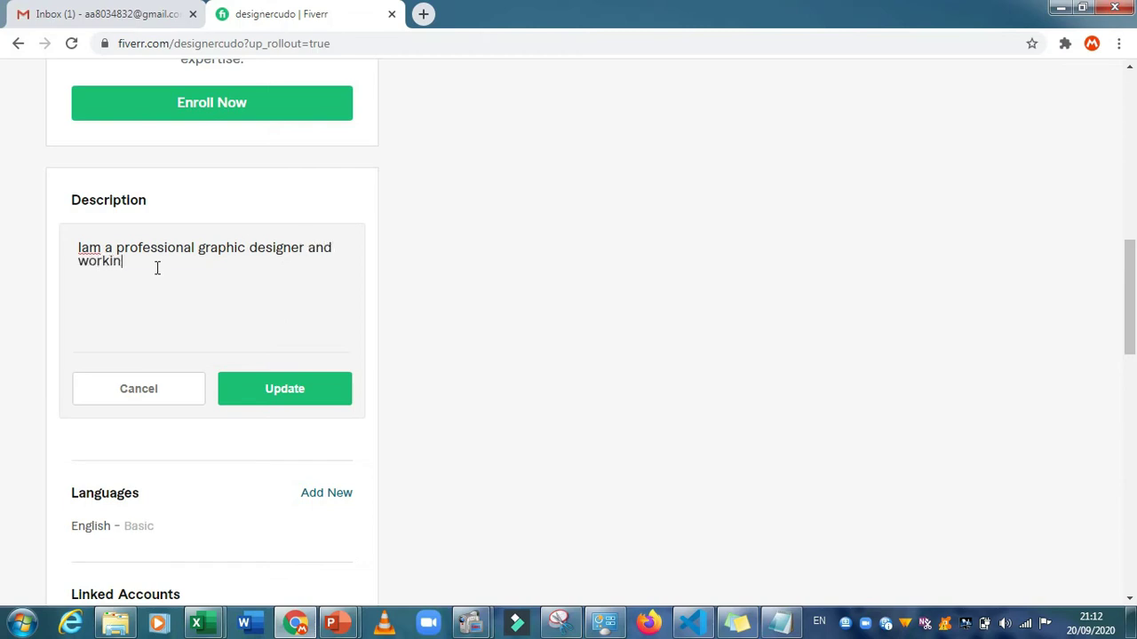
type("g from last five years.I")
type("love to p")
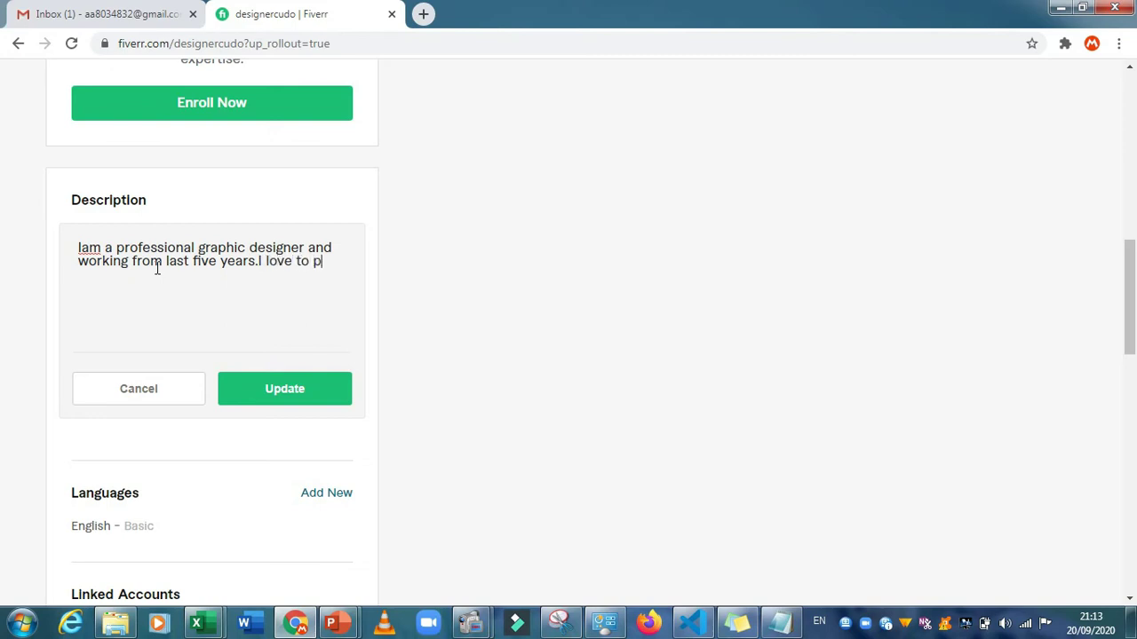
type("lay with images.")
left_click(103, 250)
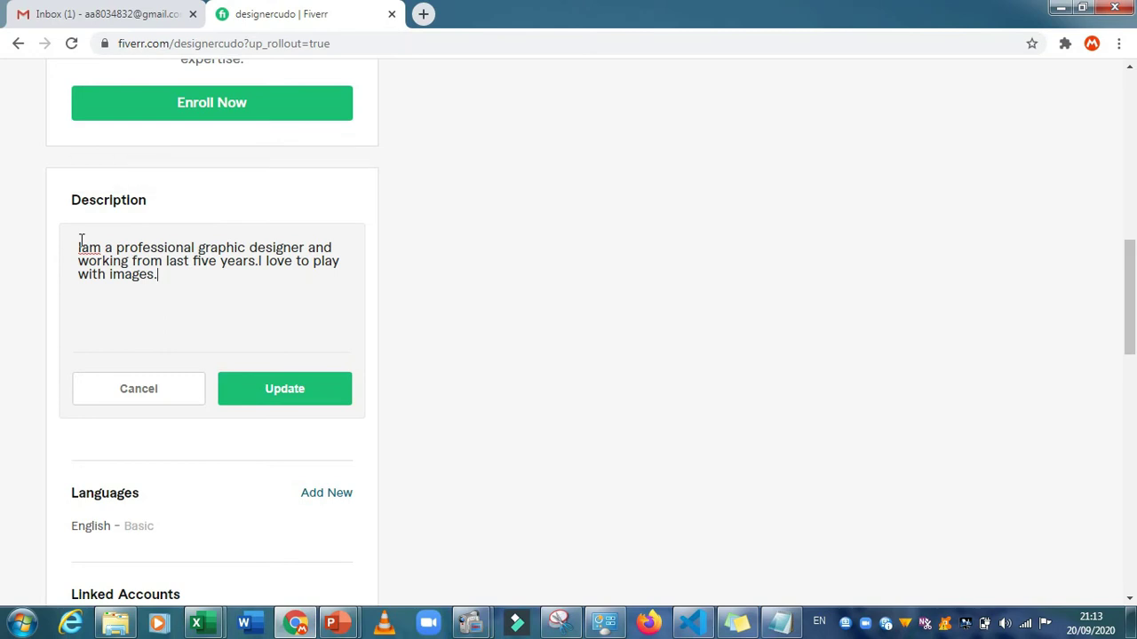
left_click(279, 388)
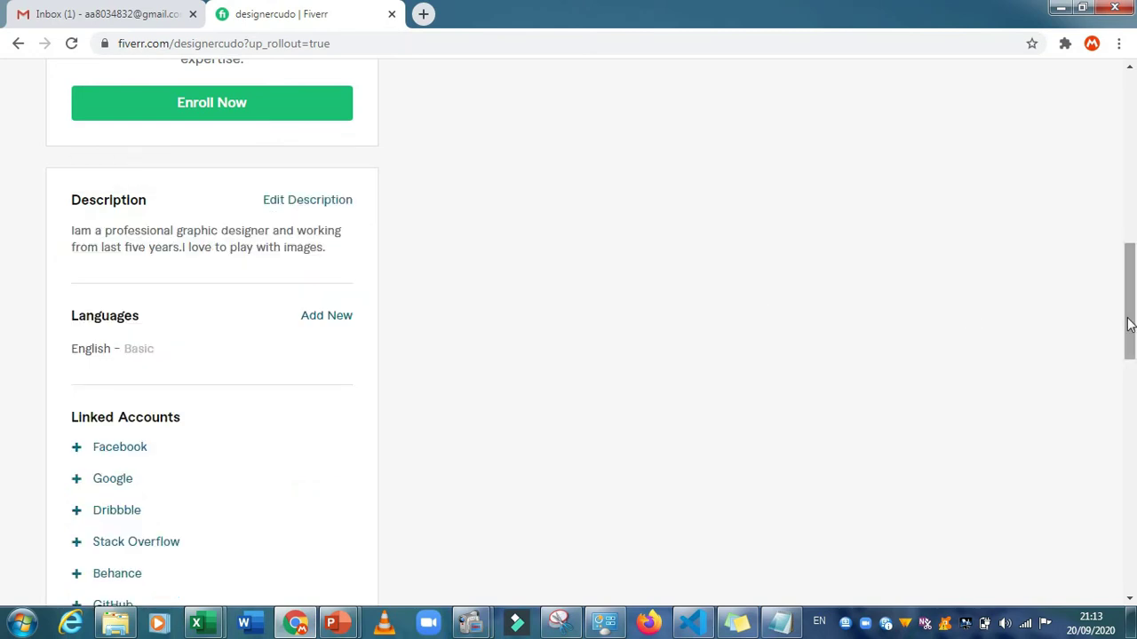
left_click_drag(1130, 324, 1130, 305)
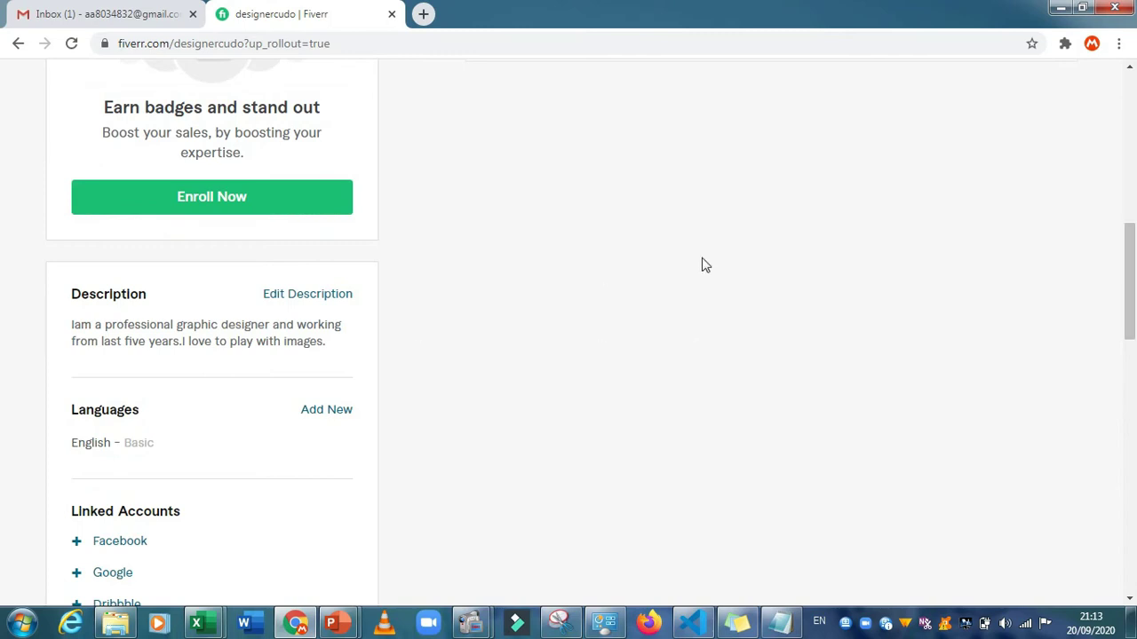
left_click_drag(1134, 307, 1131, 346)
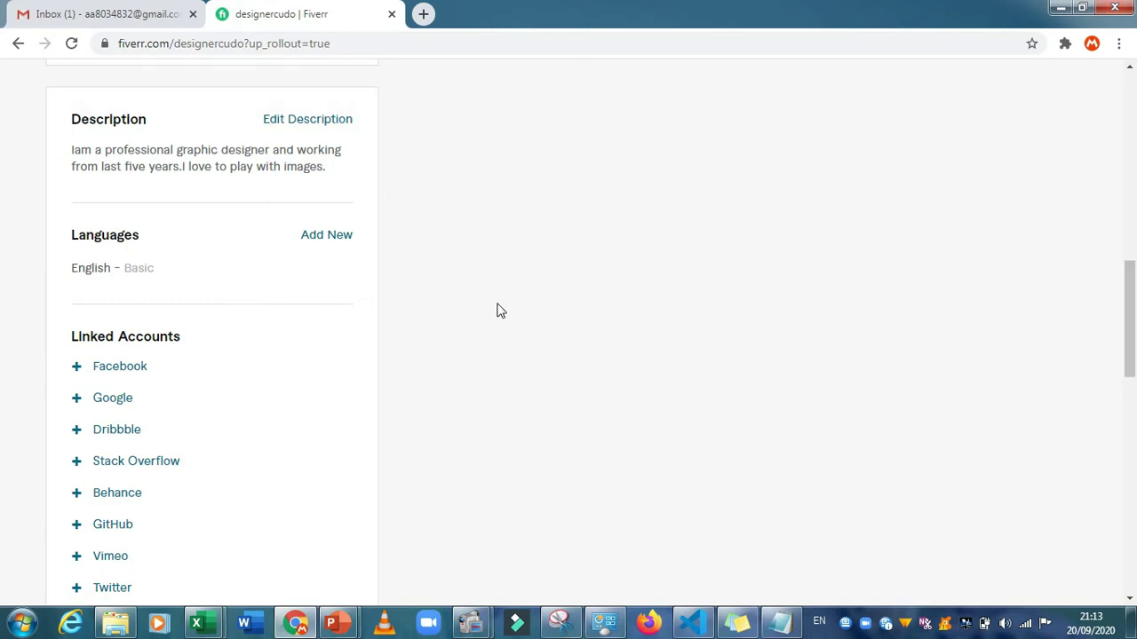
left_click_drag(1133, 294, 1133, 333)
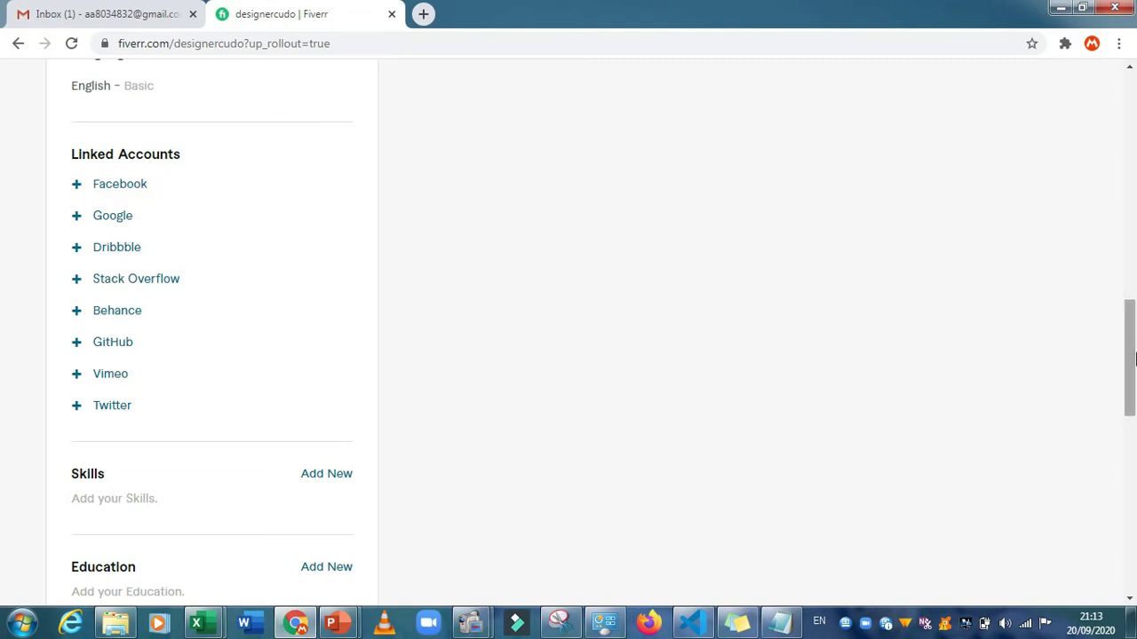
left_click_drag(1132, 390, 1132, 446)
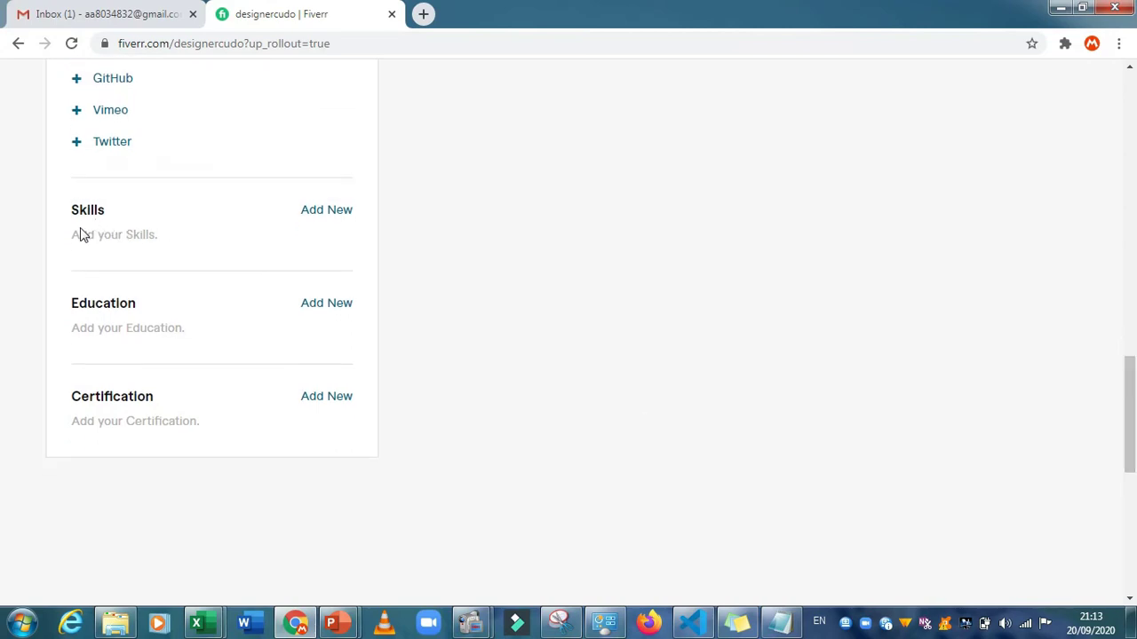
mouse_move(183, 406)
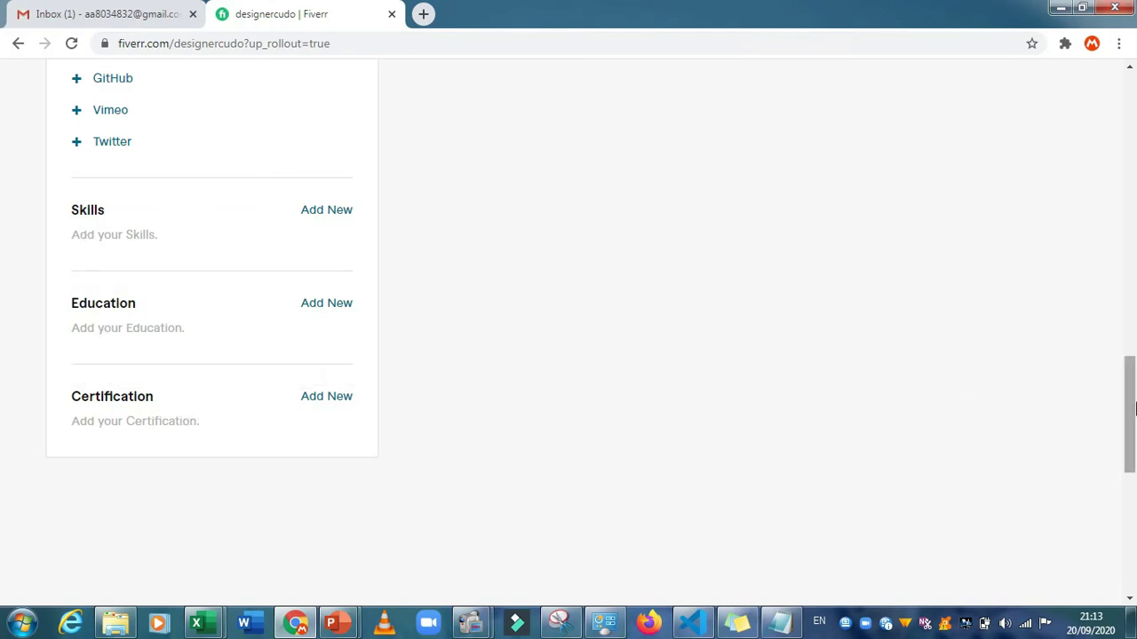
left_click_drag(1134, 406, 1134, 175)
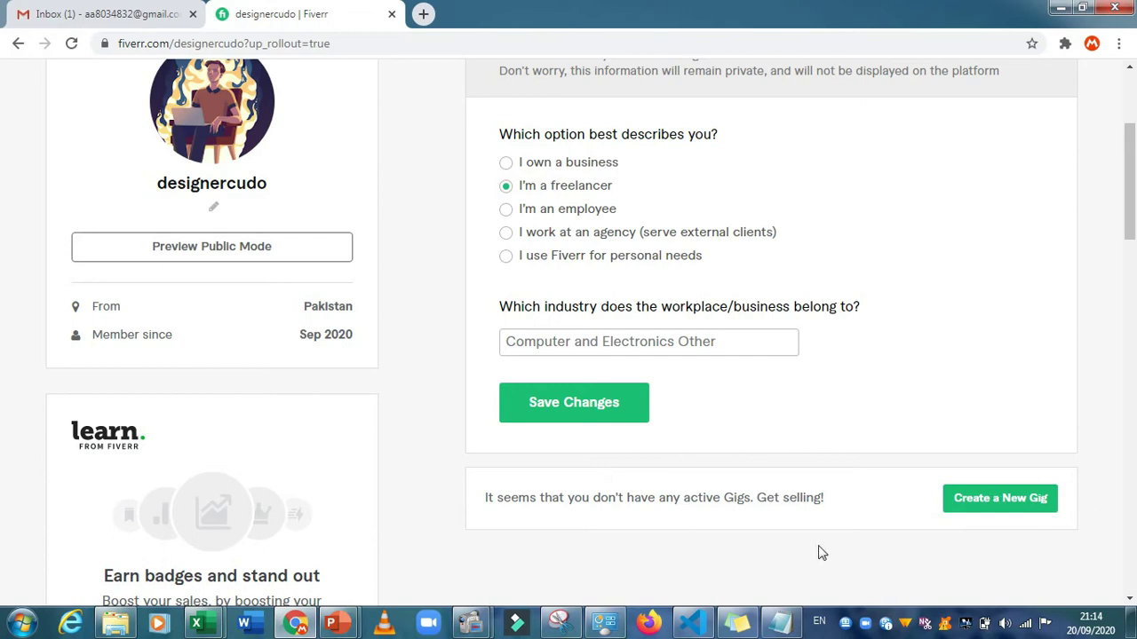
left_click_drag(1134, 191, 1134, 224)
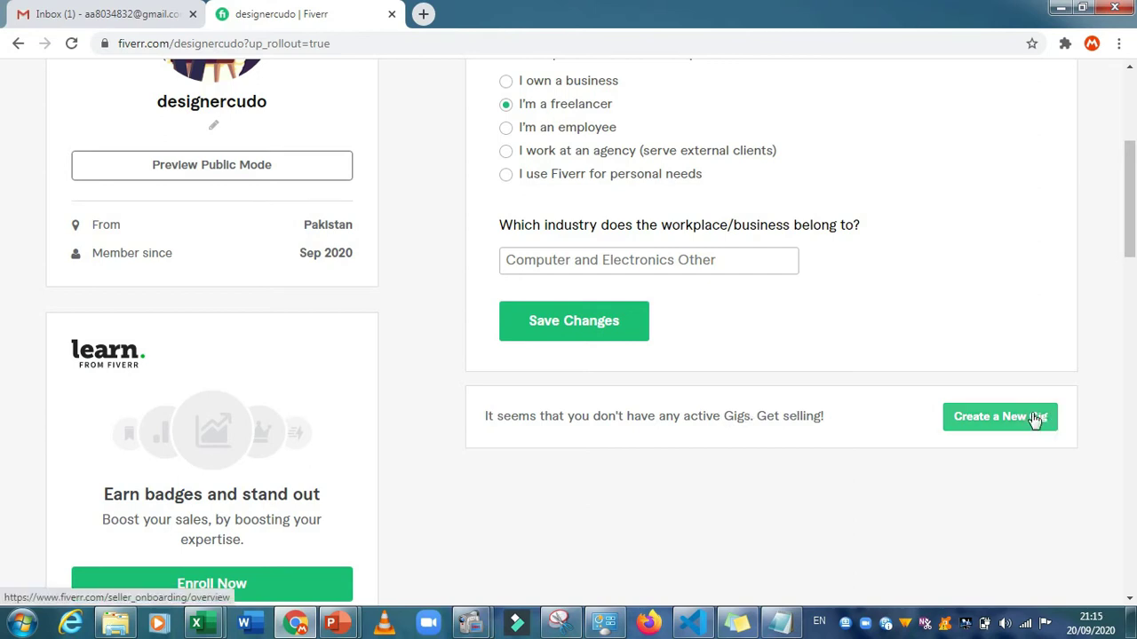
Step: Start a new gig and continue through the onboarding overview and tips pages
mouse_move(1132, 247)
left_mouse_down()
mouse_move(1132, 257)
mouse_move(1132, 242)
left_mouse_up()
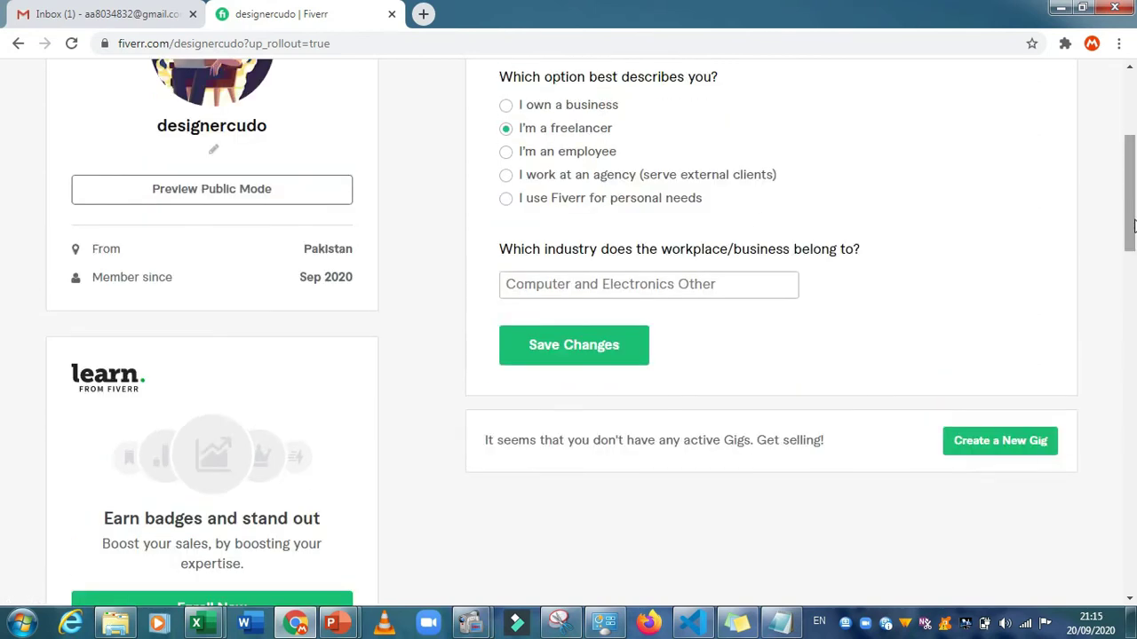
left_click(973, 441)
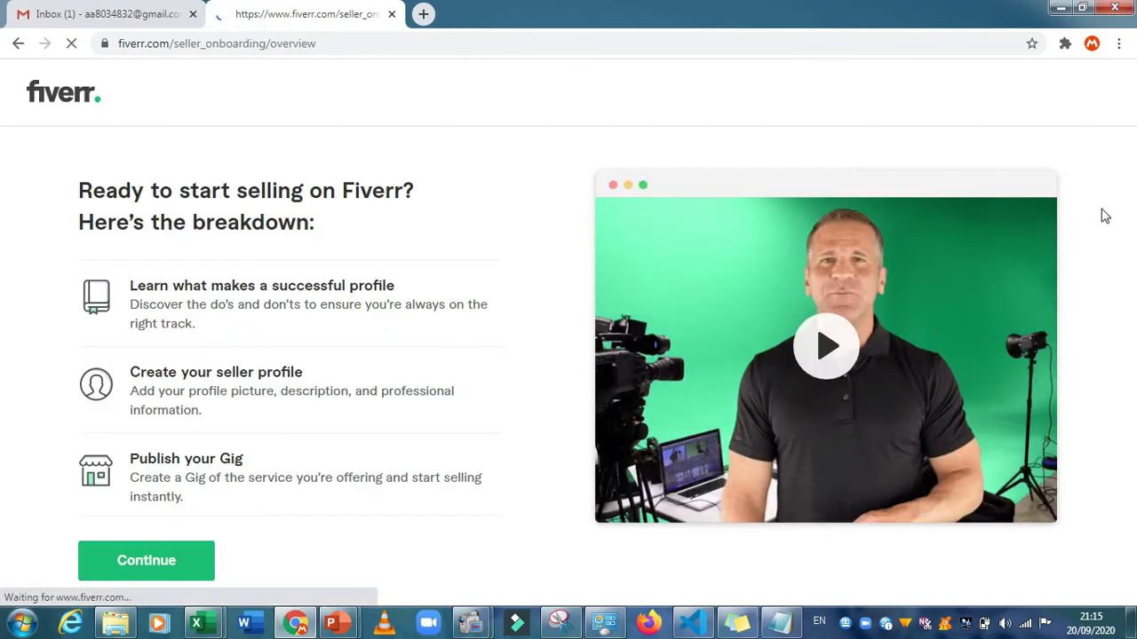
left_click(129, 562)
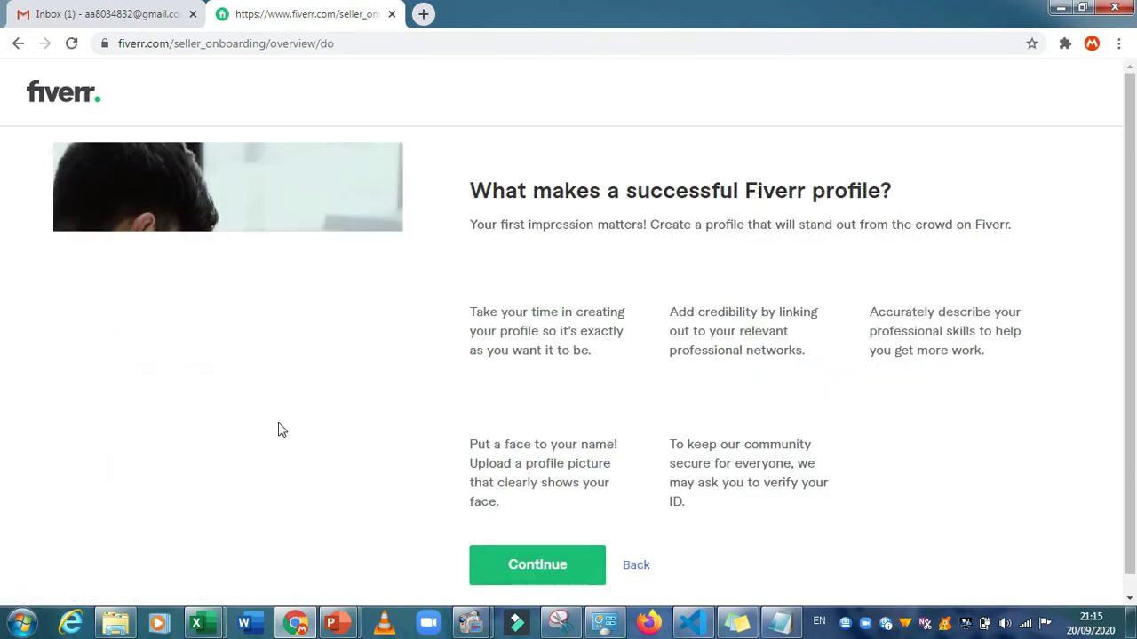
left_click(543, 565)
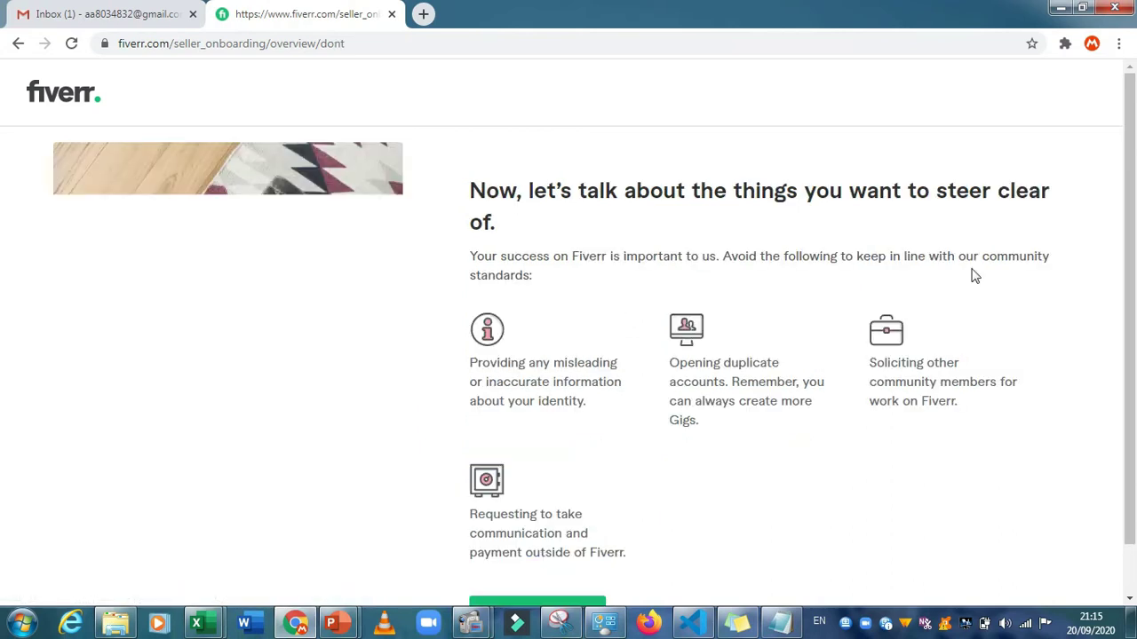
scroll(1134, 160, "down", 1)
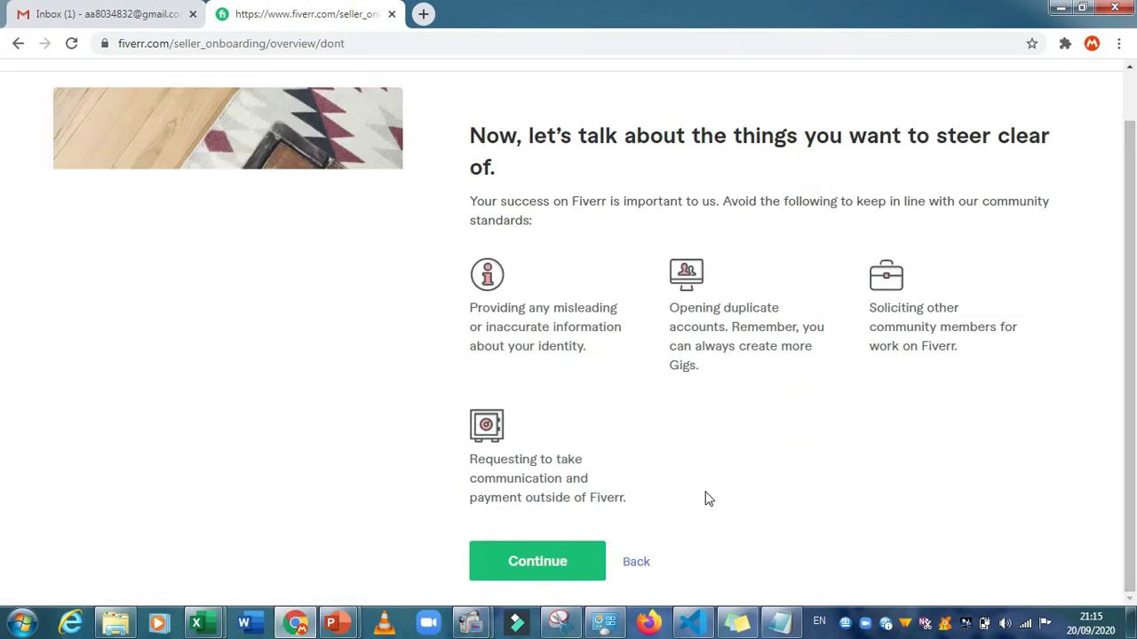
left_click(520, 572)
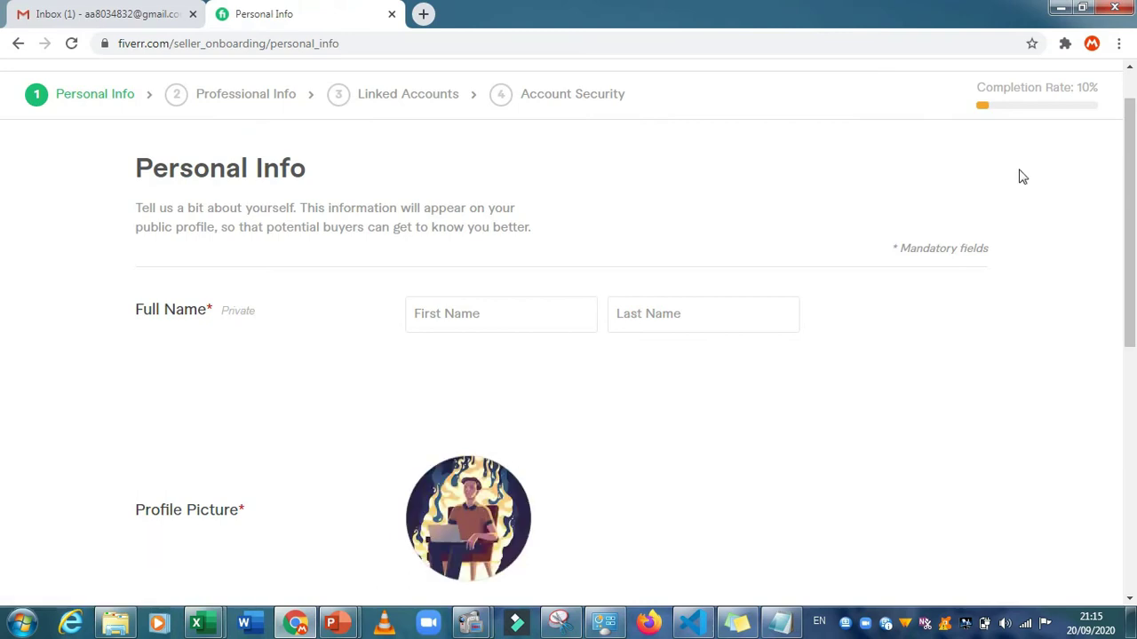
Step: Fill in the Full Name first and last name fields, fixing typos, then continue
scroll(1134, 153, "down", 3)
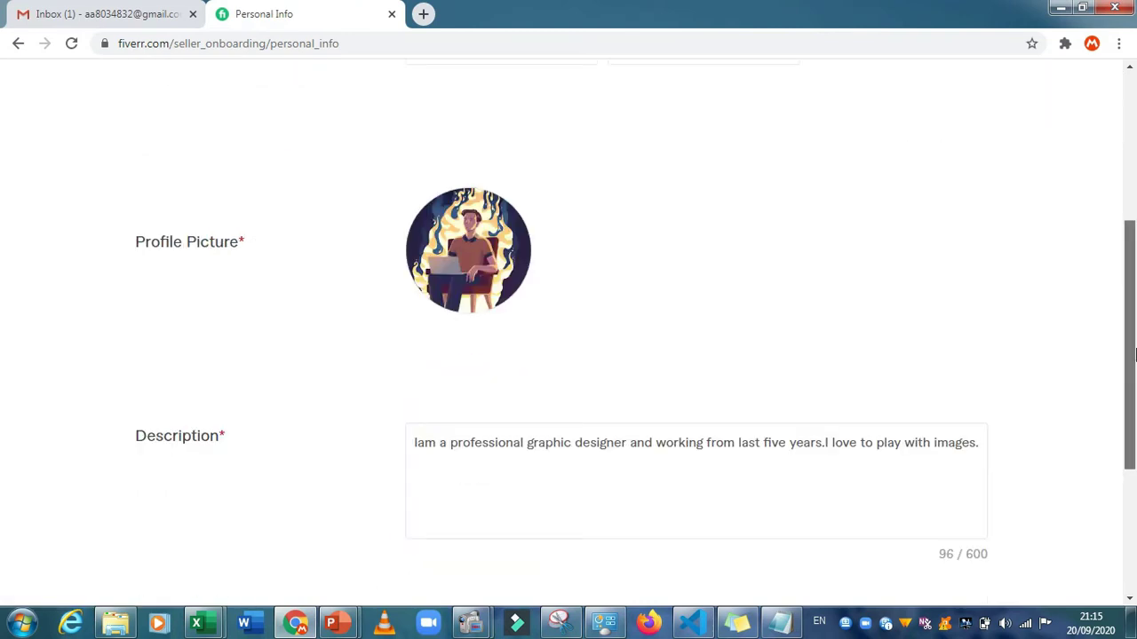
scroll(1134, 337, "up", 3)
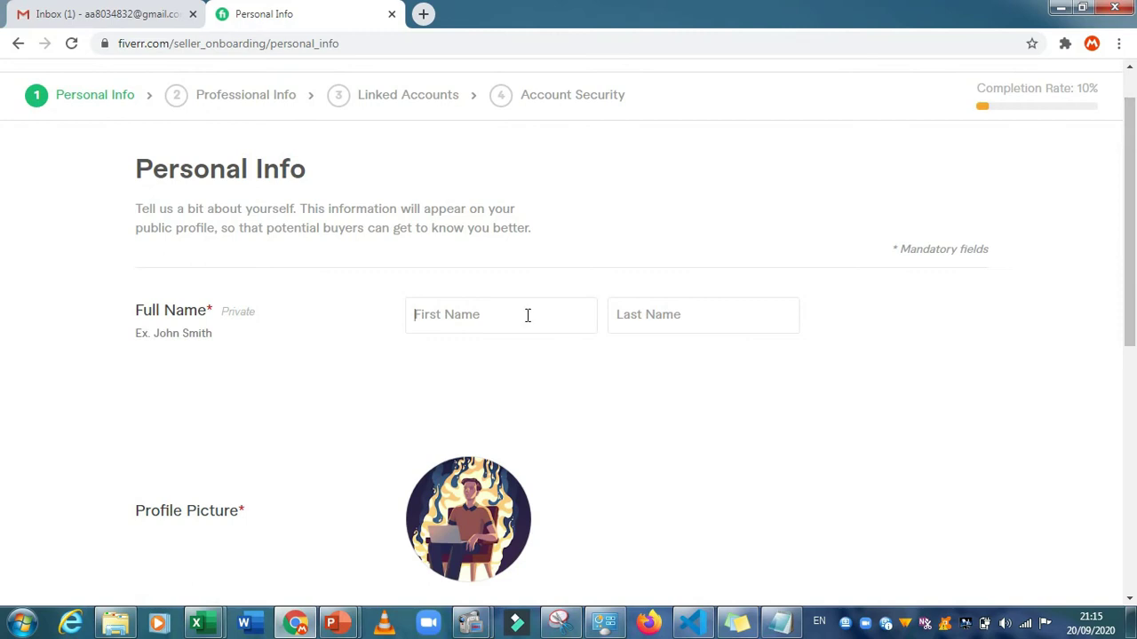
type("mohsi")
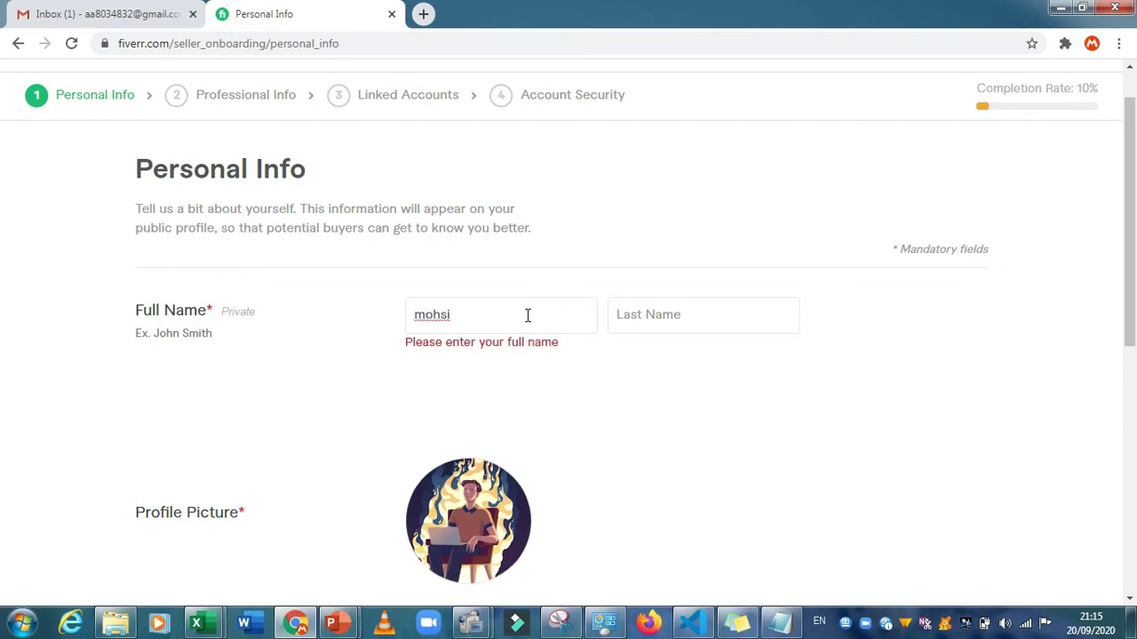
type("n")
left_click(664, 312)
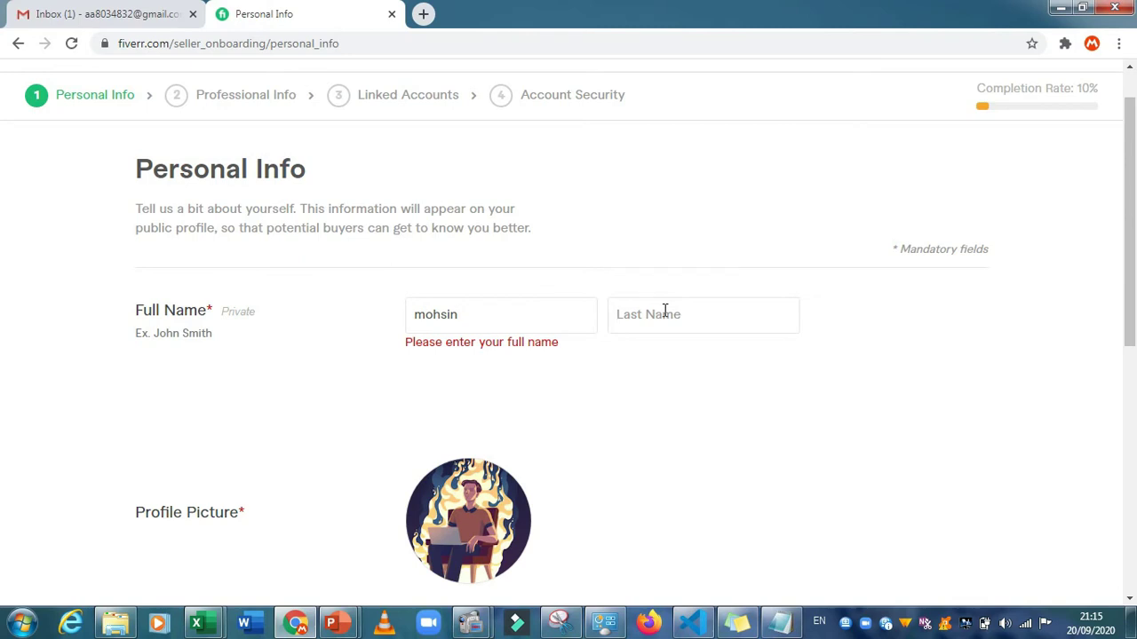
left_click(543, 323)
key("BackSpace")
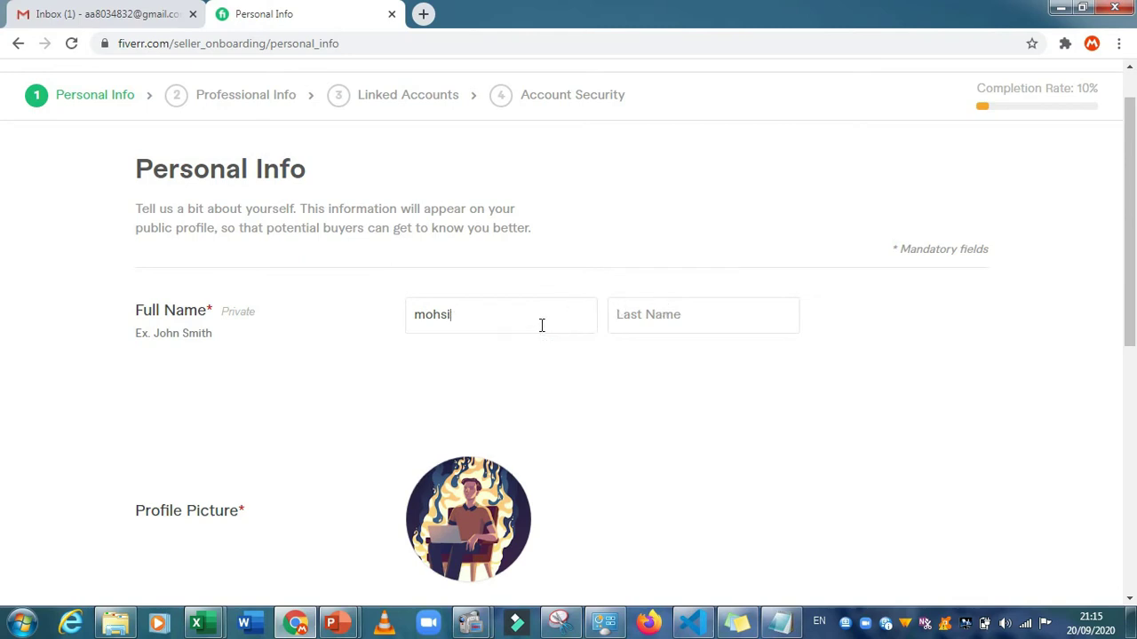
key("BackSpace")
key("BackSpace")
key("BackSpace")
key("BackSpace")
key("BackSpace")
type("desigh")
key("BackSpace")
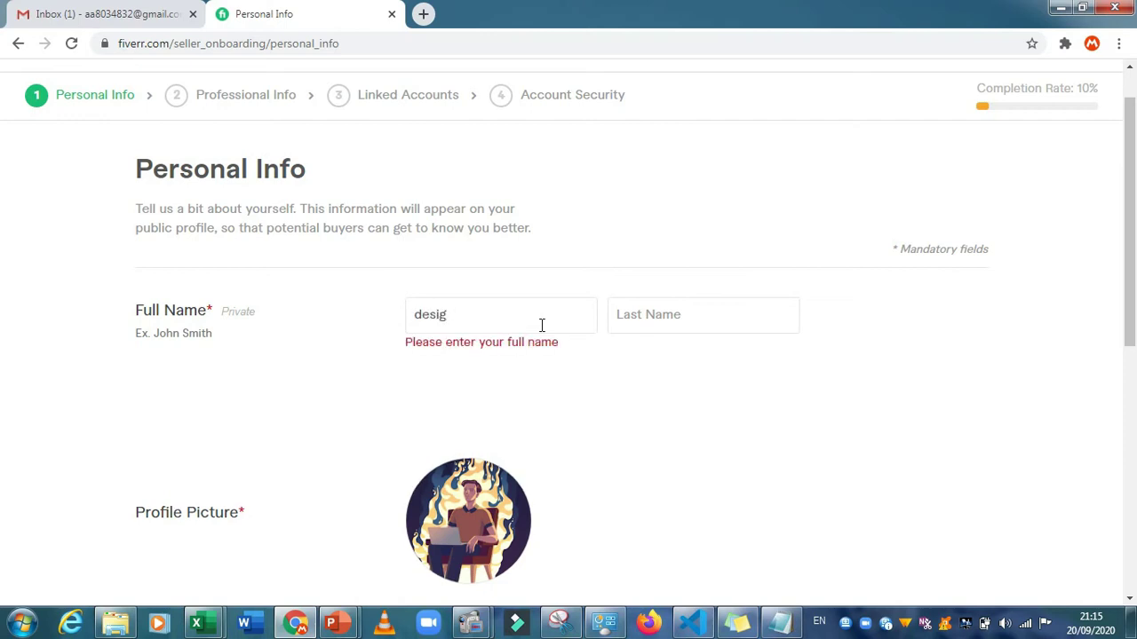
type("ner")
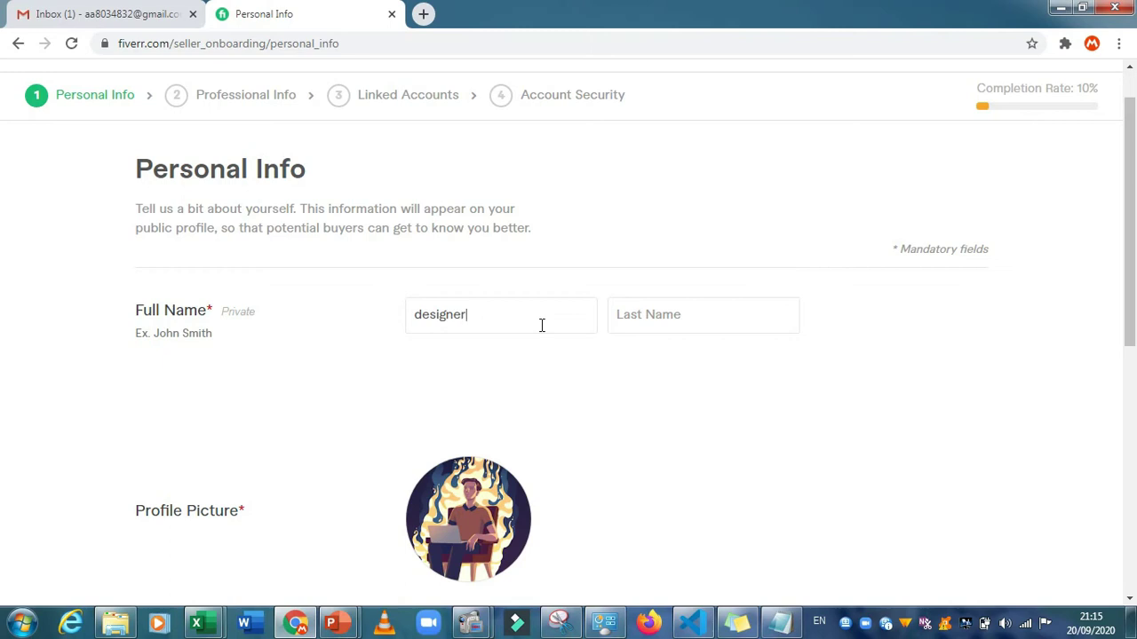
left_click(627, 315)
type("cubo")
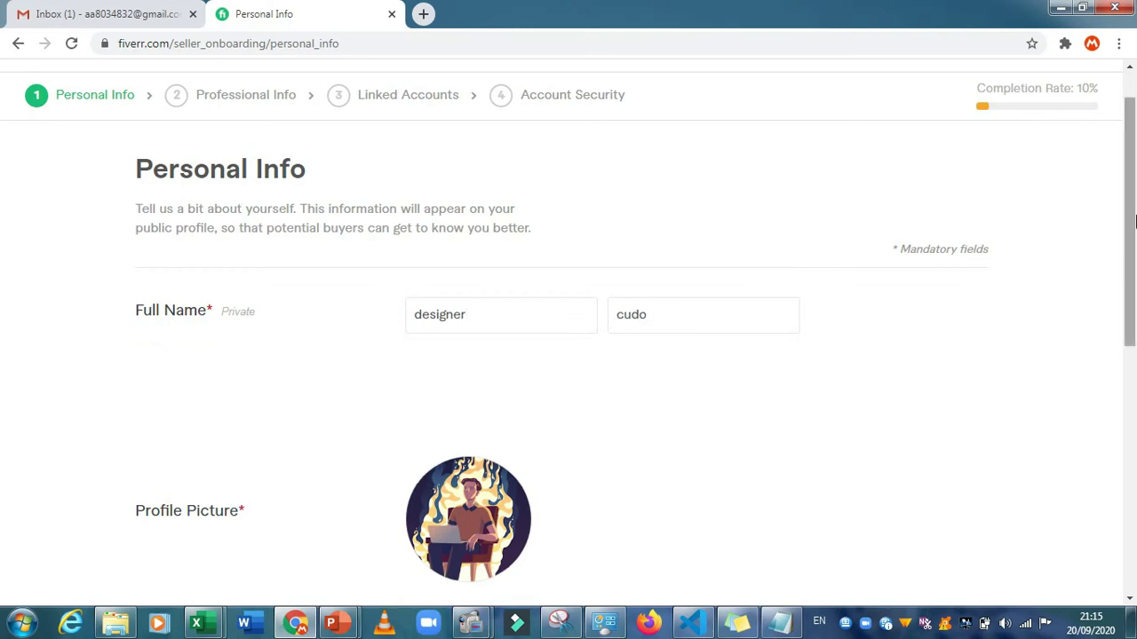
left_click_drag(1133, 229, 1133, 409)
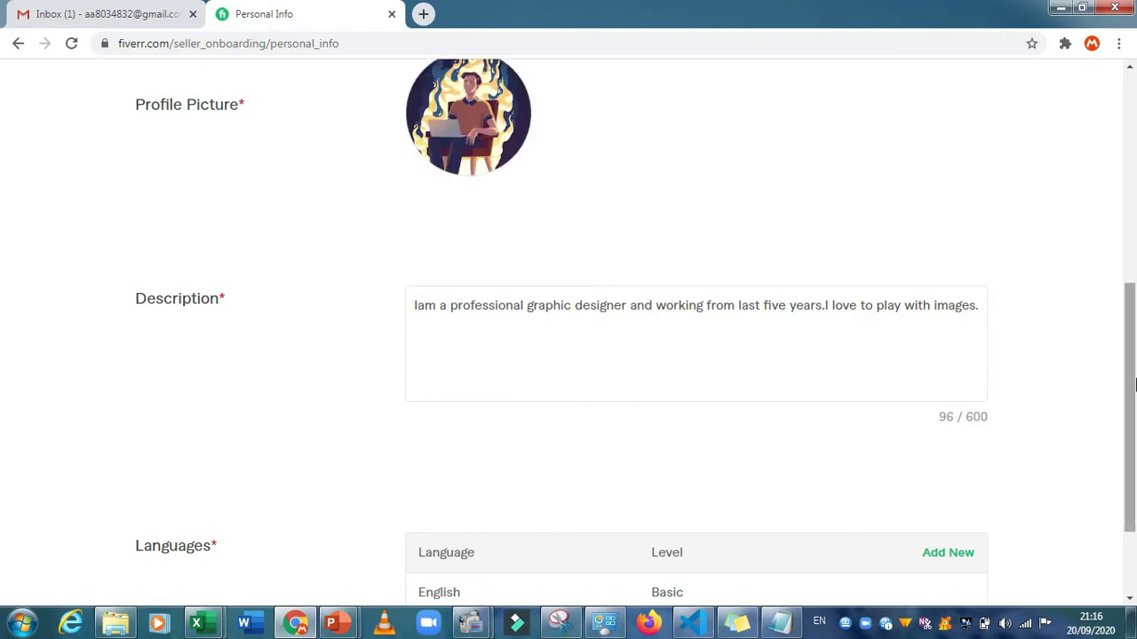
scroll(742, 263, "down", 2)
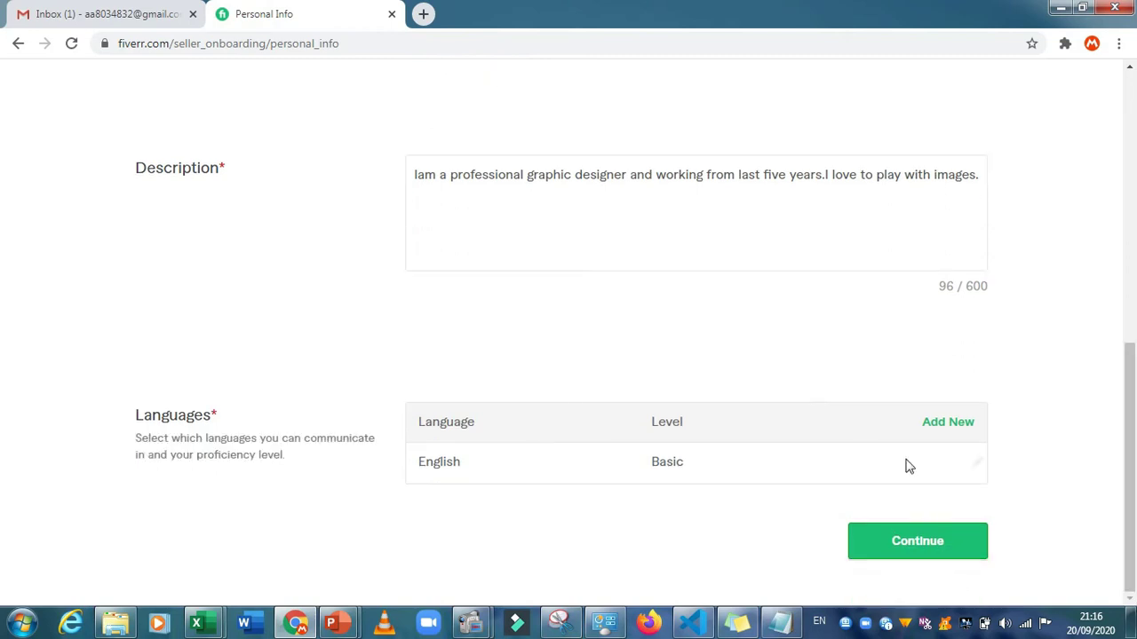
left_click(919, 533)
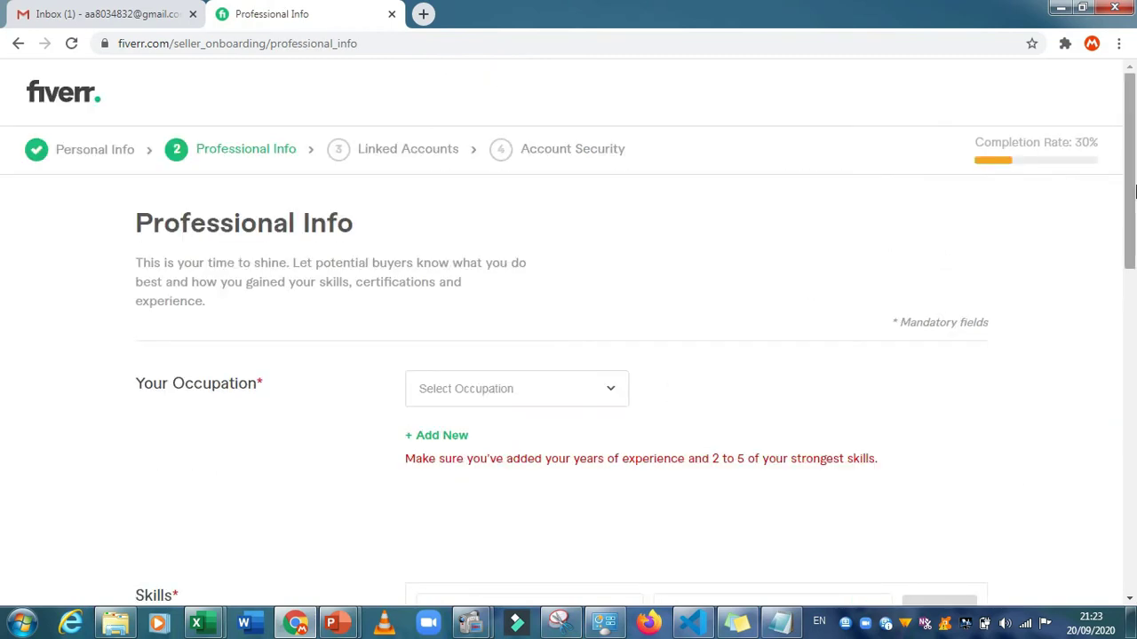
Step: Choose Graphics & Design as the occupation
mouse_move(1134, 192)
left_mouse_down()
mouse_move(1134, 267)
mouse_move(1134, 213)
left_mouse_up()
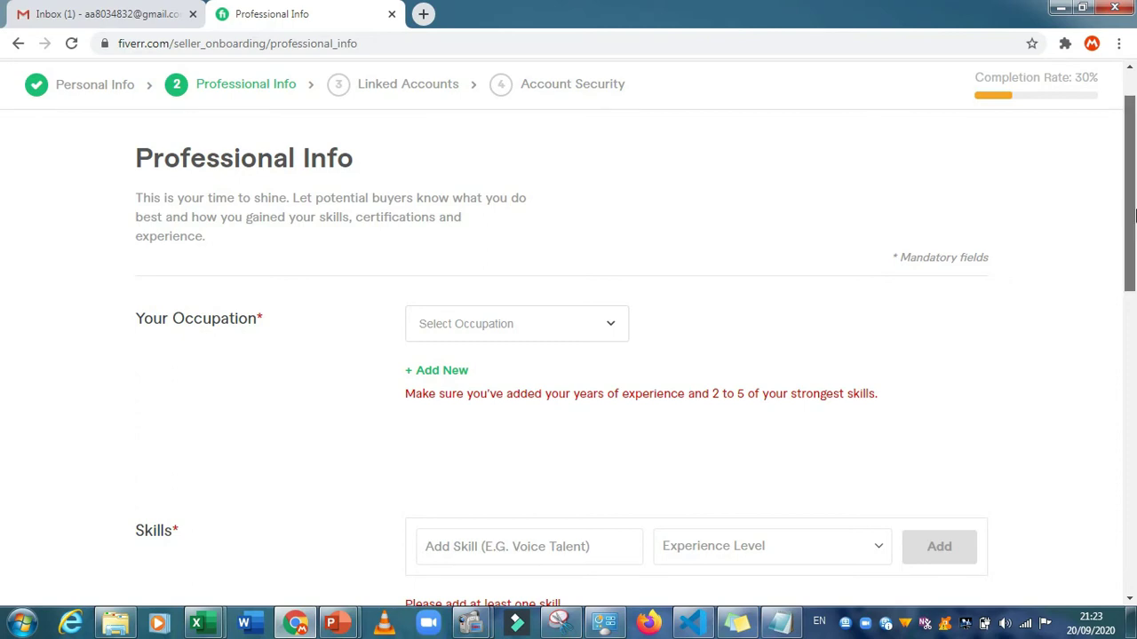
left_click_drag(1134, 213, 1134, 360)
left_click_drag(1134, 401, 1134, 277)
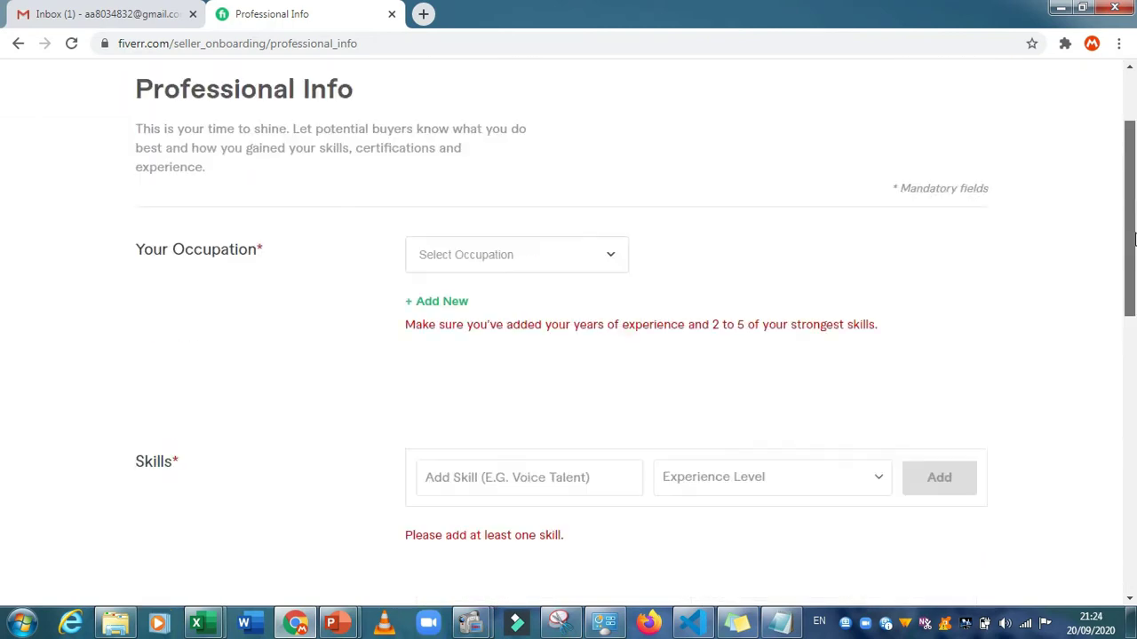
left_click(607, 263)
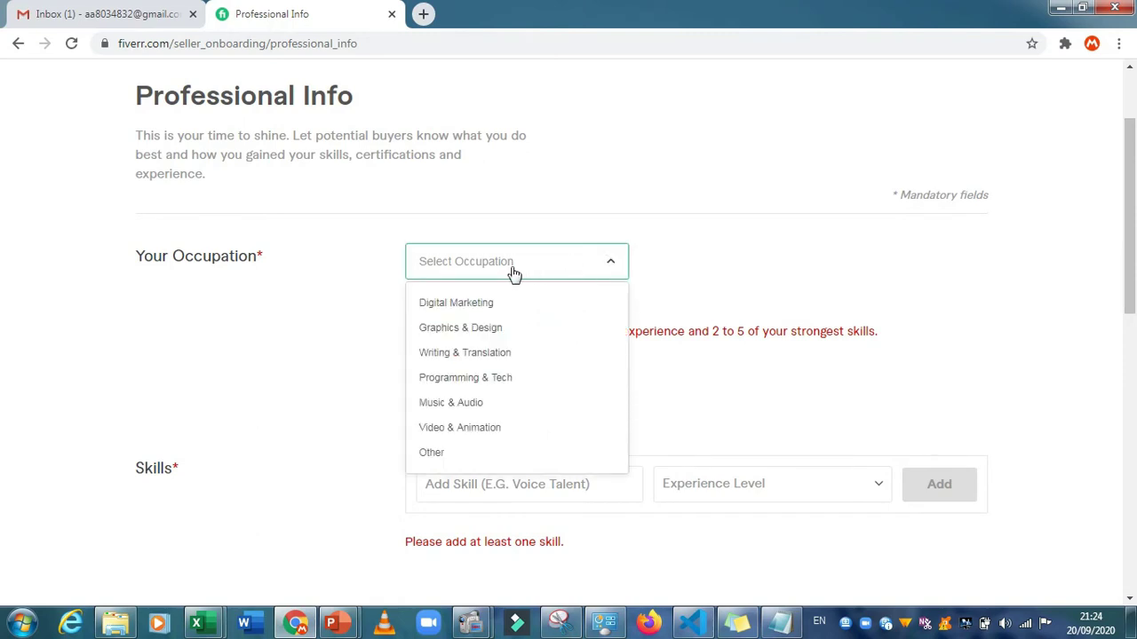
left_click(447, 330)
scroll(1132, 204, "down", 1)
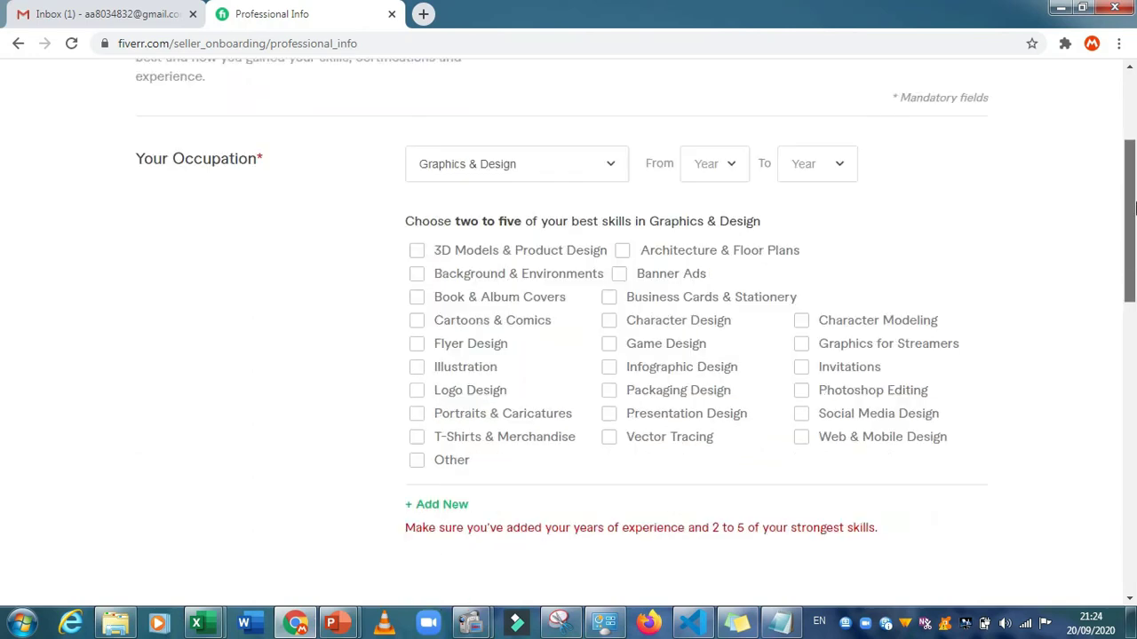
Step: Set the occupation's experience years from 2016 to 2020
left_click(731, 159)
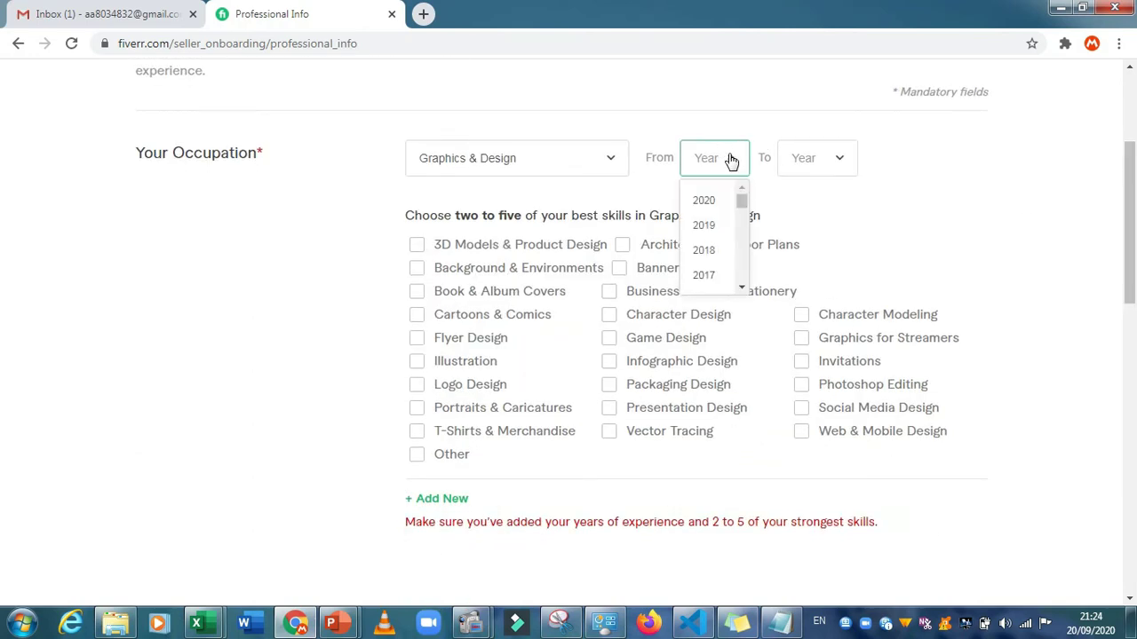
left_click(741, 289)
left_click(742, 288)
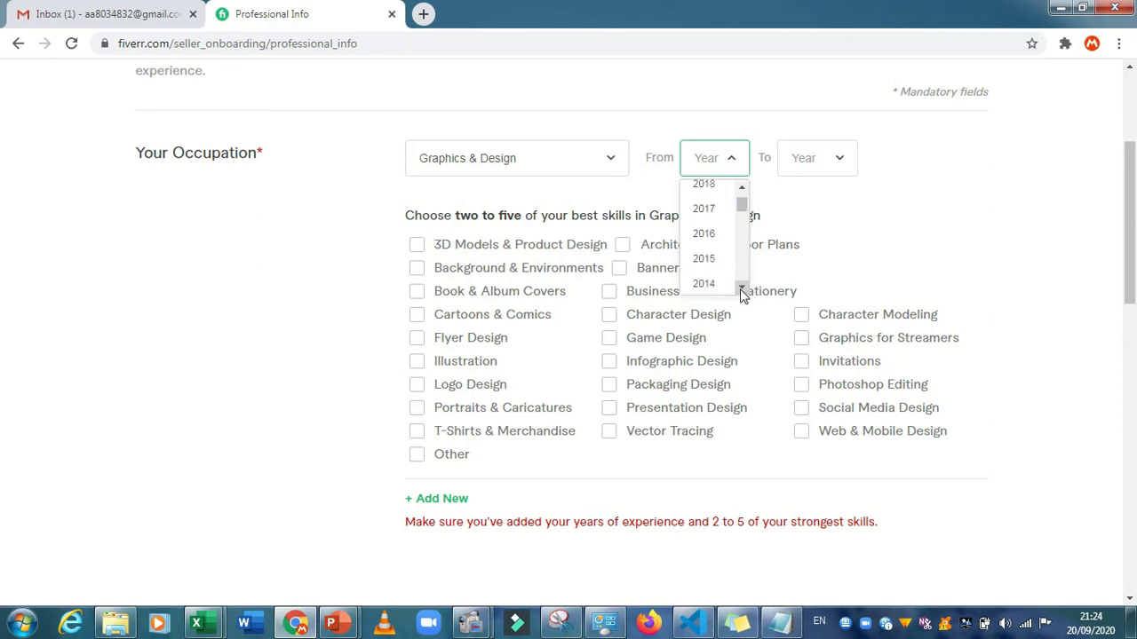
left_click(708, 233)
left_click(842, 160)
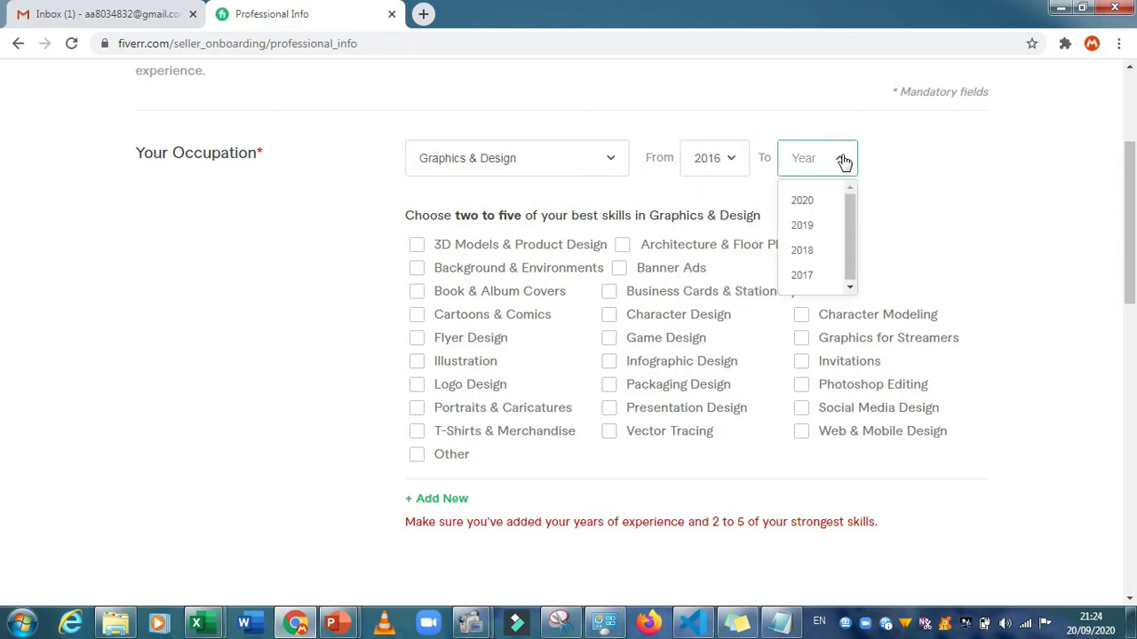
left_click(806, 202)
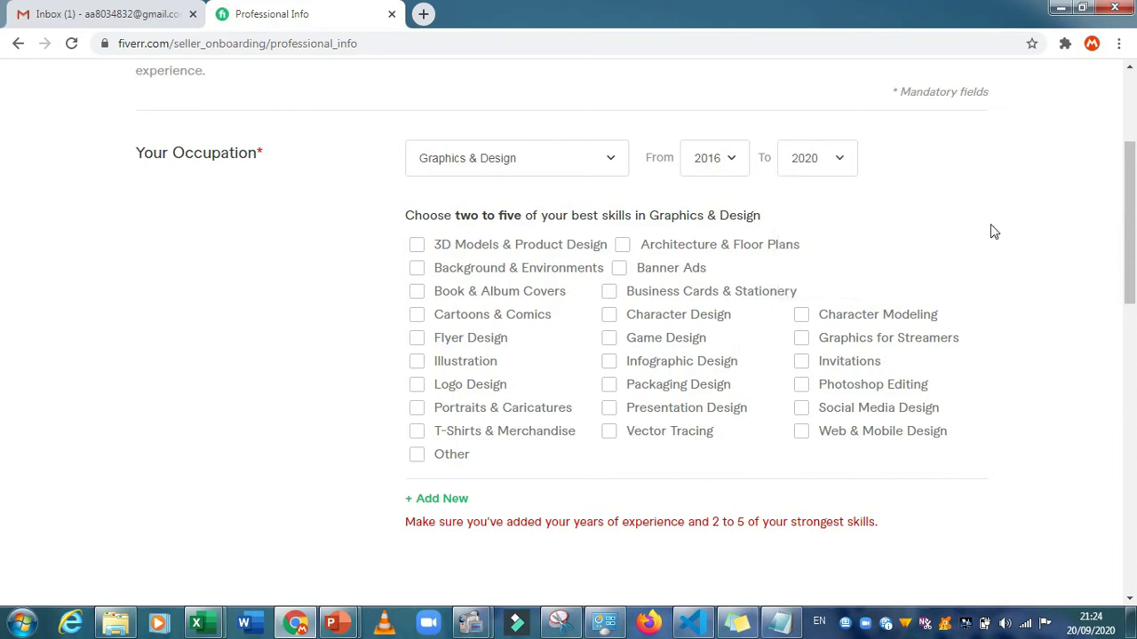
left_click_drag(1134, 207, 1134, 217)
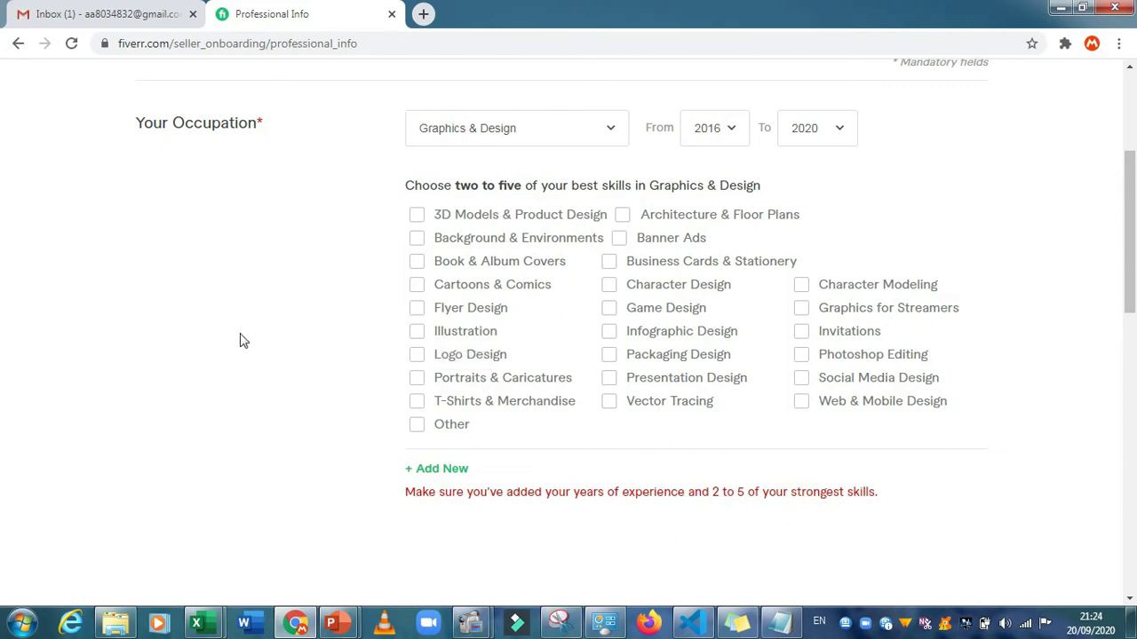
Step: Tick Illustration, Background & Environments and Business Cards & Stationery as best skills
left_click(416, 332)
left_click(417, 240)
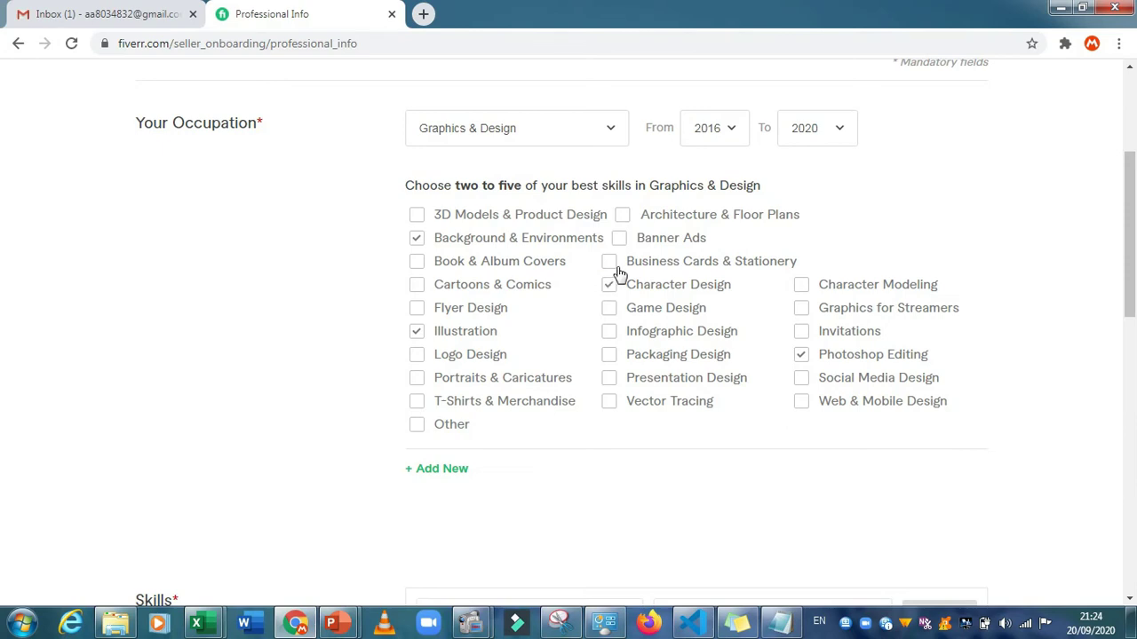
left_click(609, 265)
mouse_move(1131, 243)
left_mouse_down()
mouse_move(1133, 298)
mouse_move(1134, 208)
mouse_move(1134, 261)
left_mouse_up()
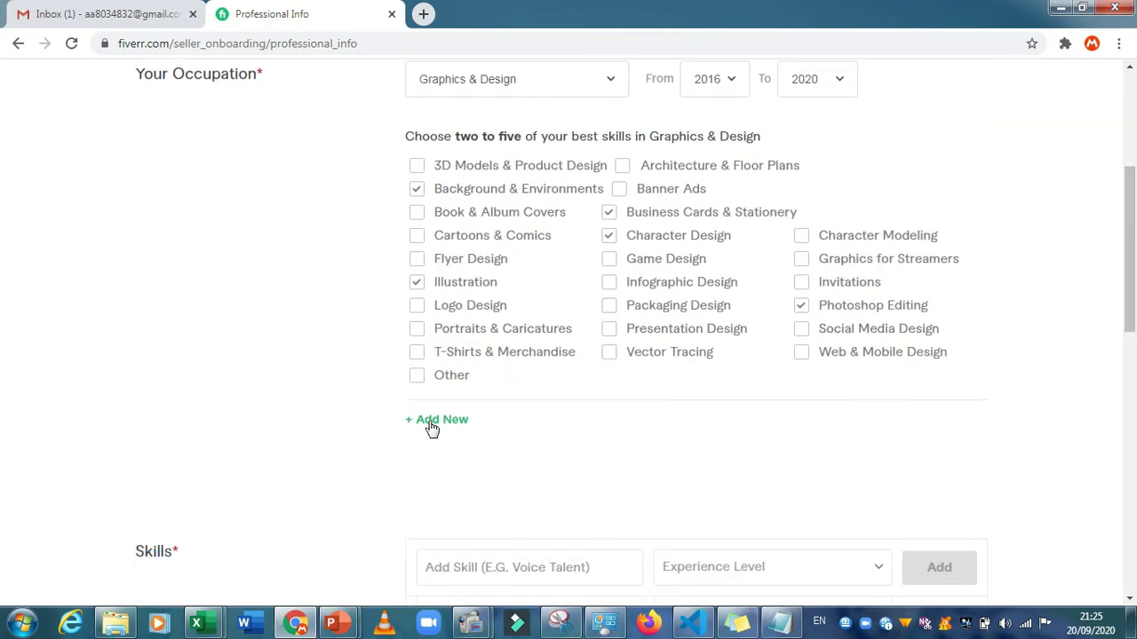
Step: Add a second occupation row, then delete the empty extra entry
left_click(432, 422)
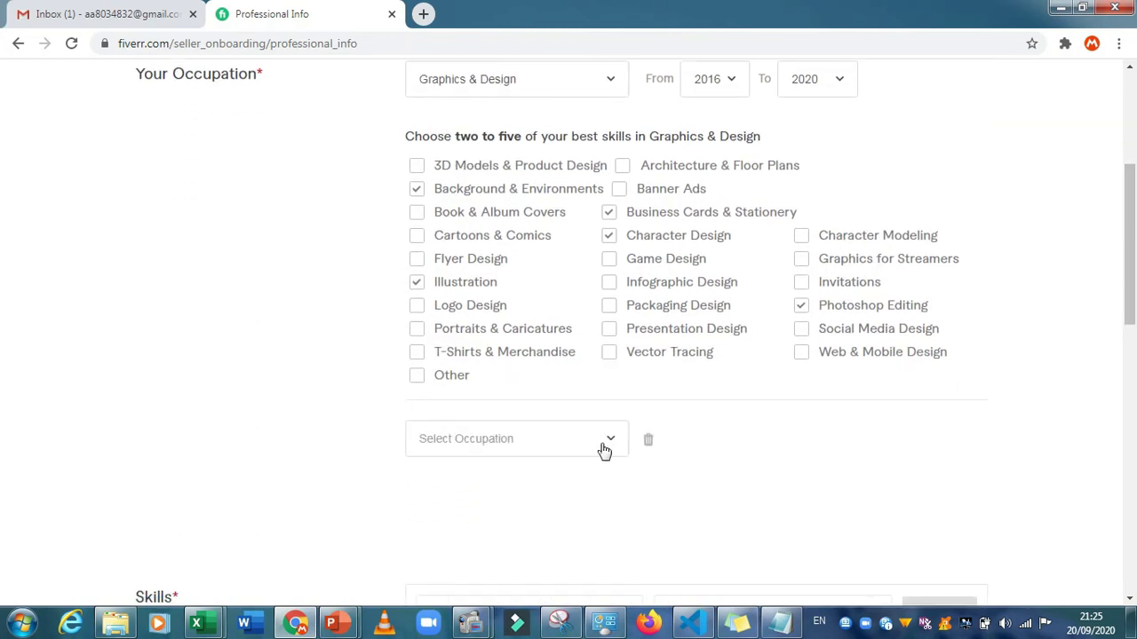
scroll(977, 326, "up", 1)
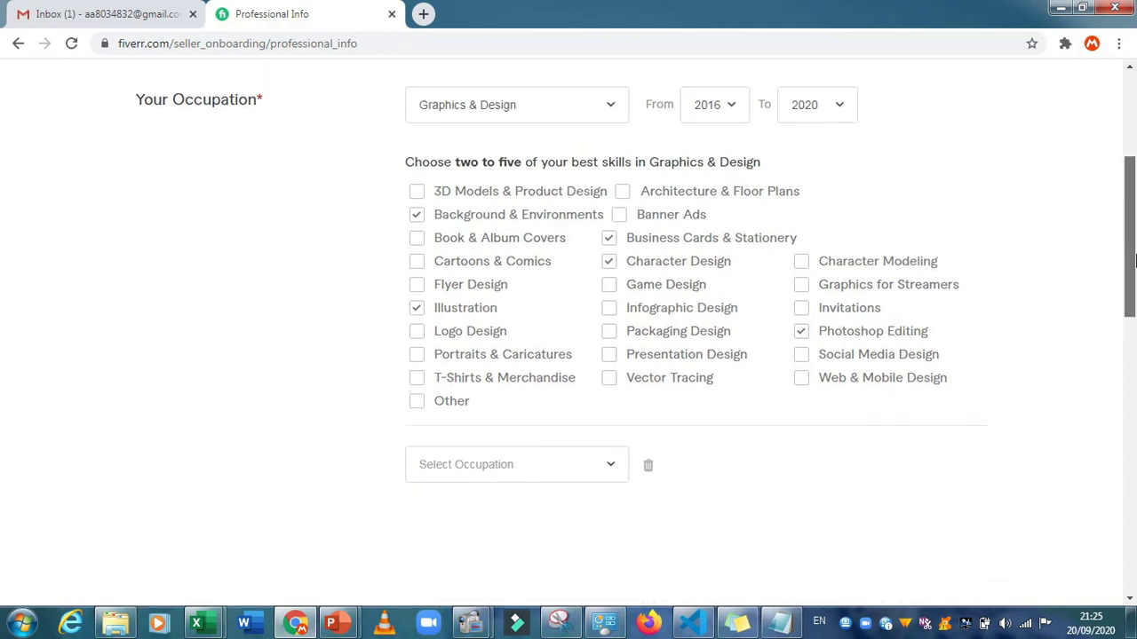
scroll(726, 334, "down", 2)
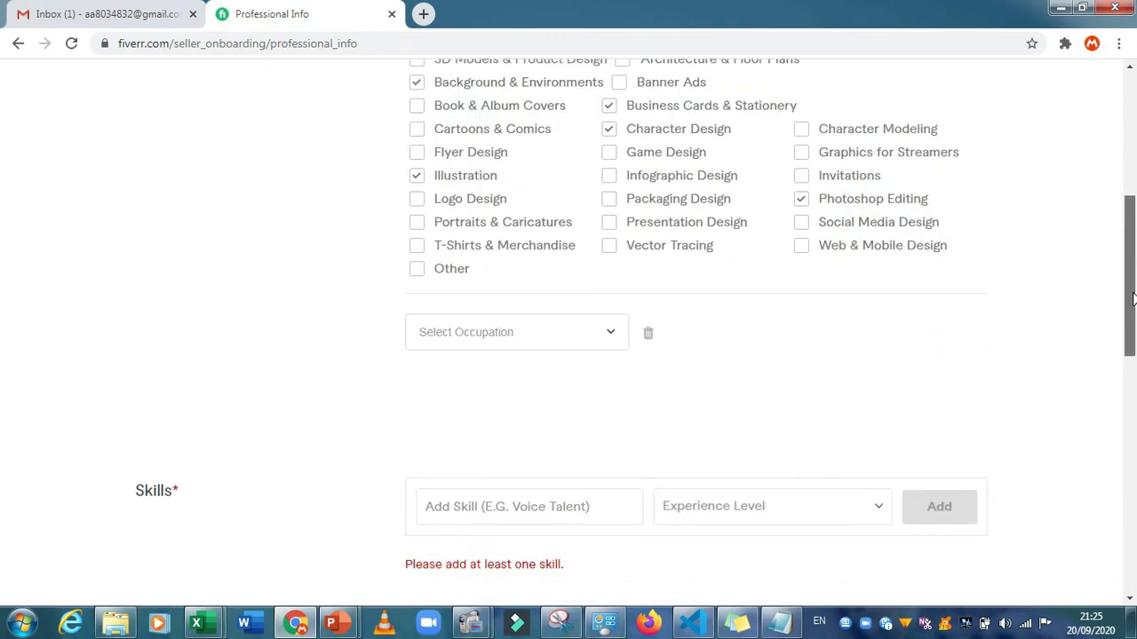
left_click(648, 334)
left_click_drag(1132, 370, 1132, 342)
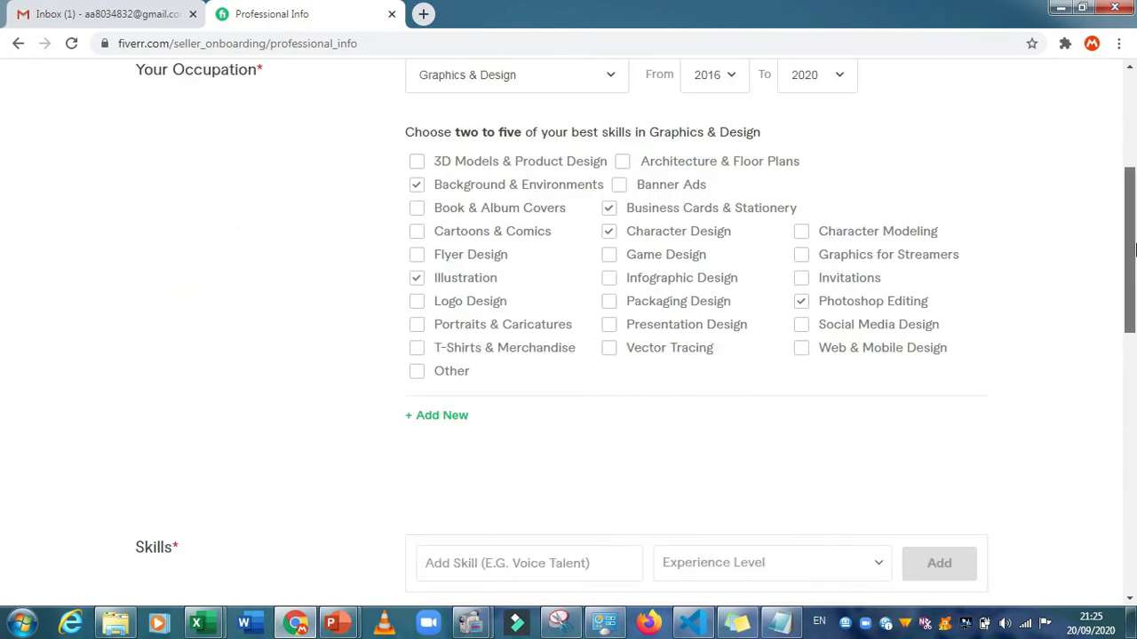
scroll(1132, 319, "down", 2)
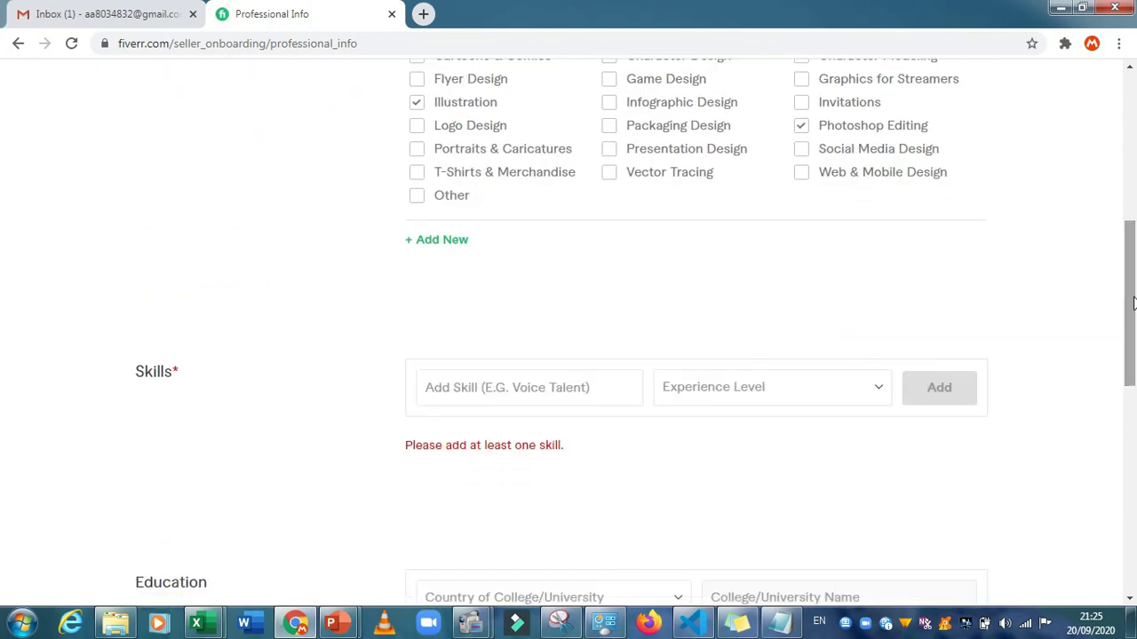
left_click_drag(1133, 303, 1126, 351)
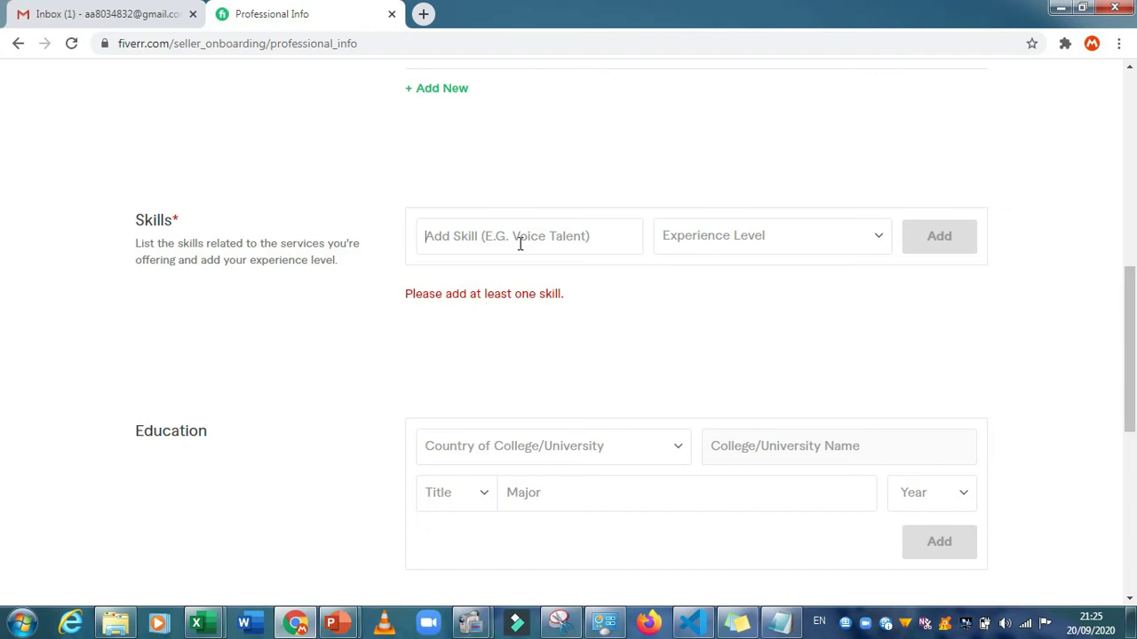
Step: Add the Phothoshop Editing skill with Expert experience level to the Skills list
type("I")
key("BackSpace")
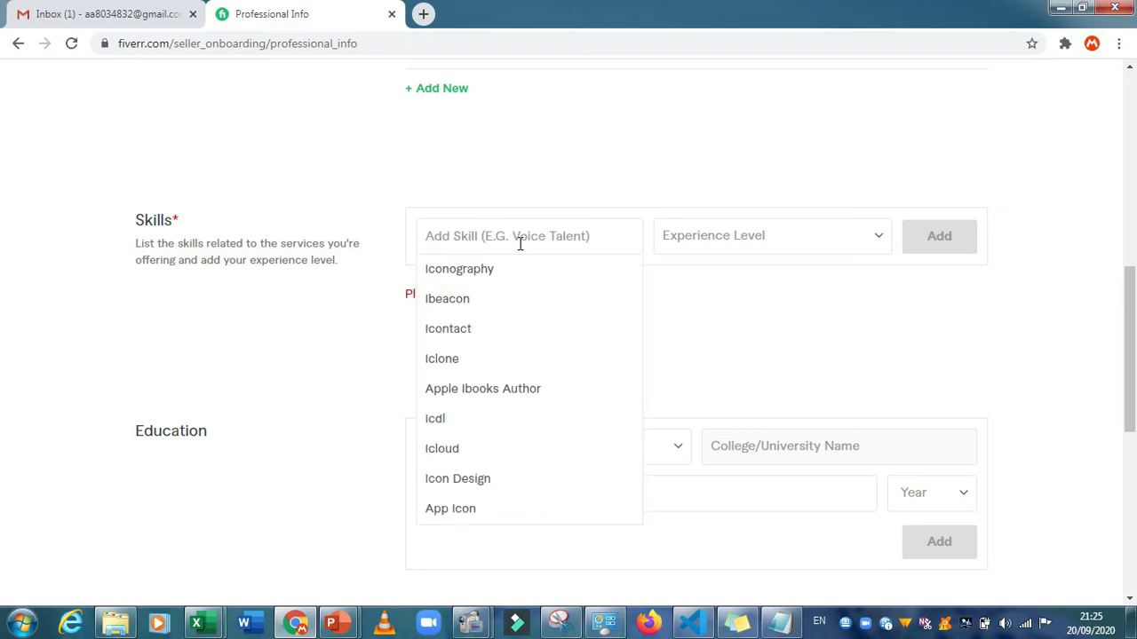
type("Pho")
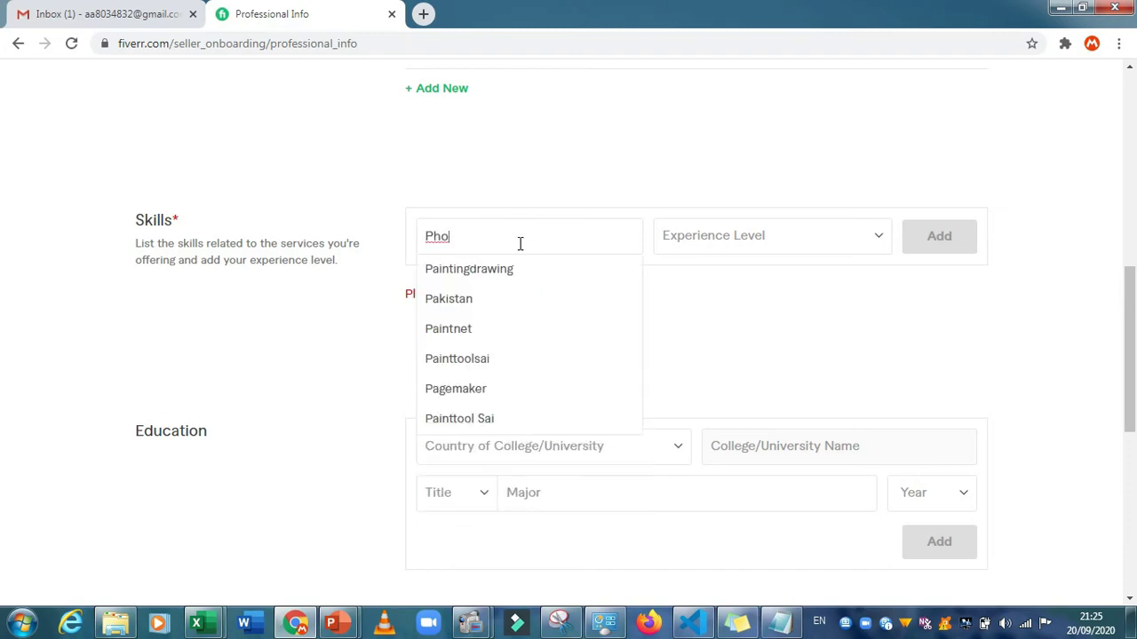
type("yo")
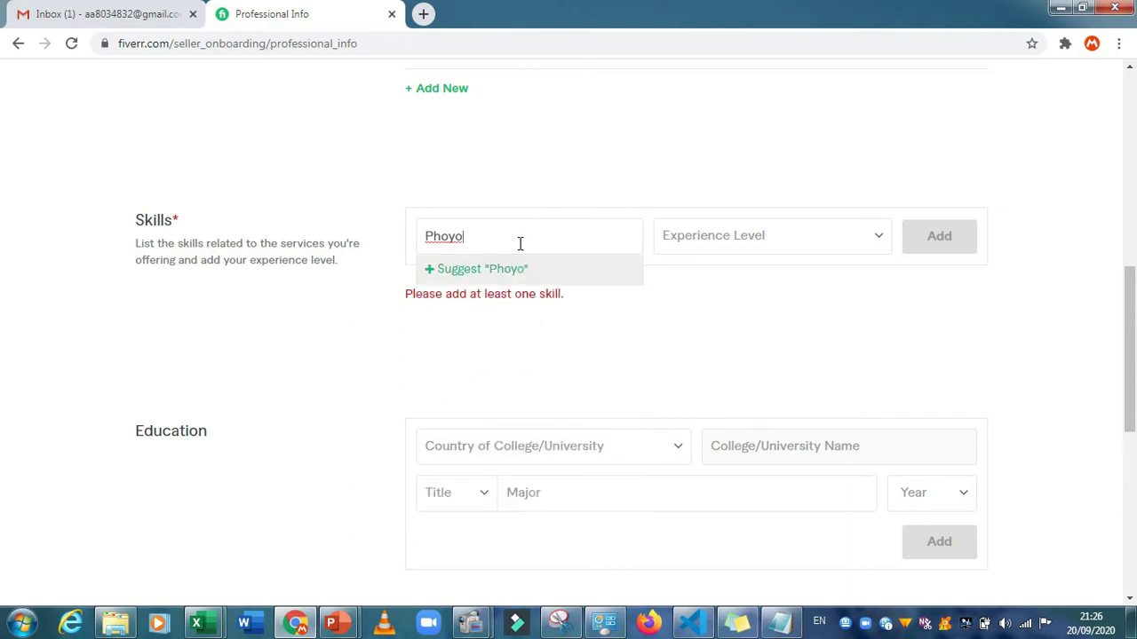
key("BackSpace")
key("BackSpace")
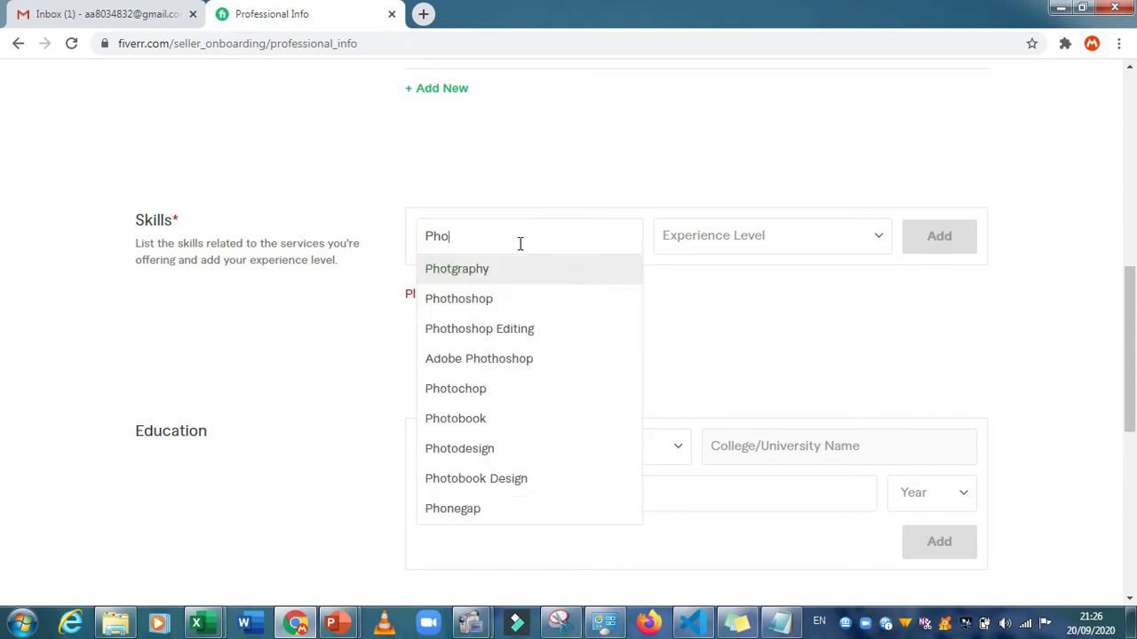
left_click(482, 331)
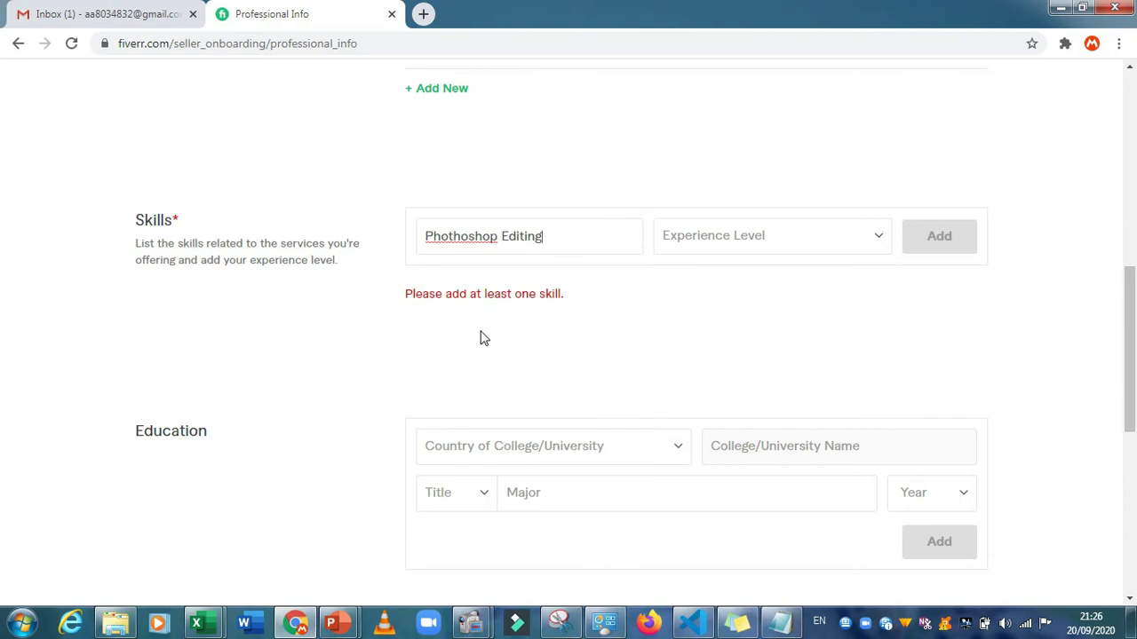
left_click(877, 240)
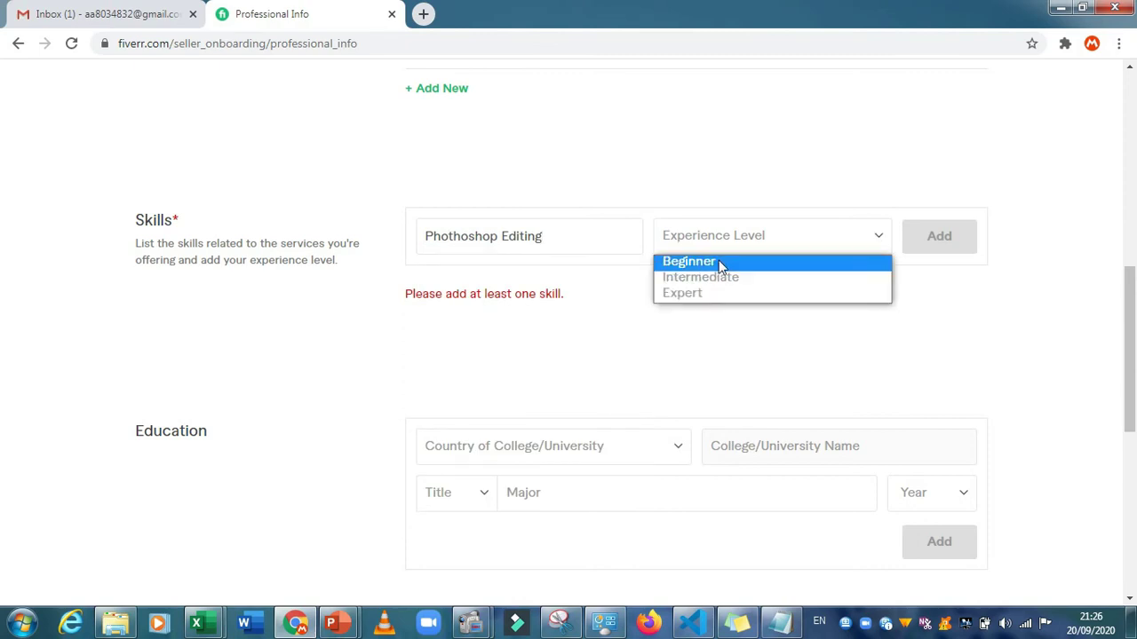
left_click(693, 295)
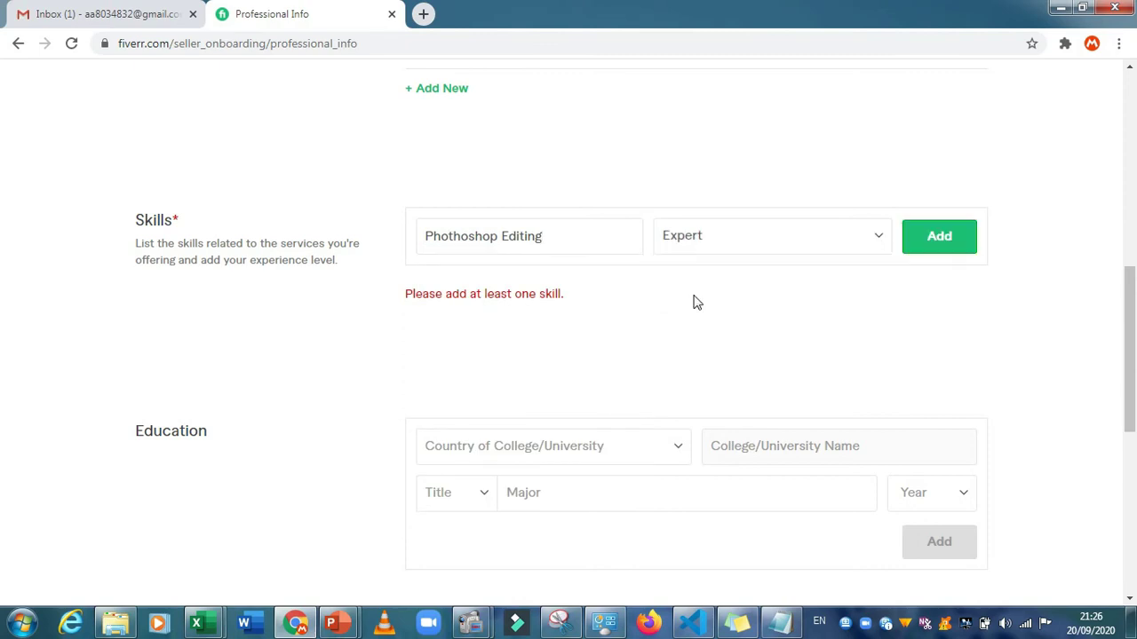
left_click(947, 234)
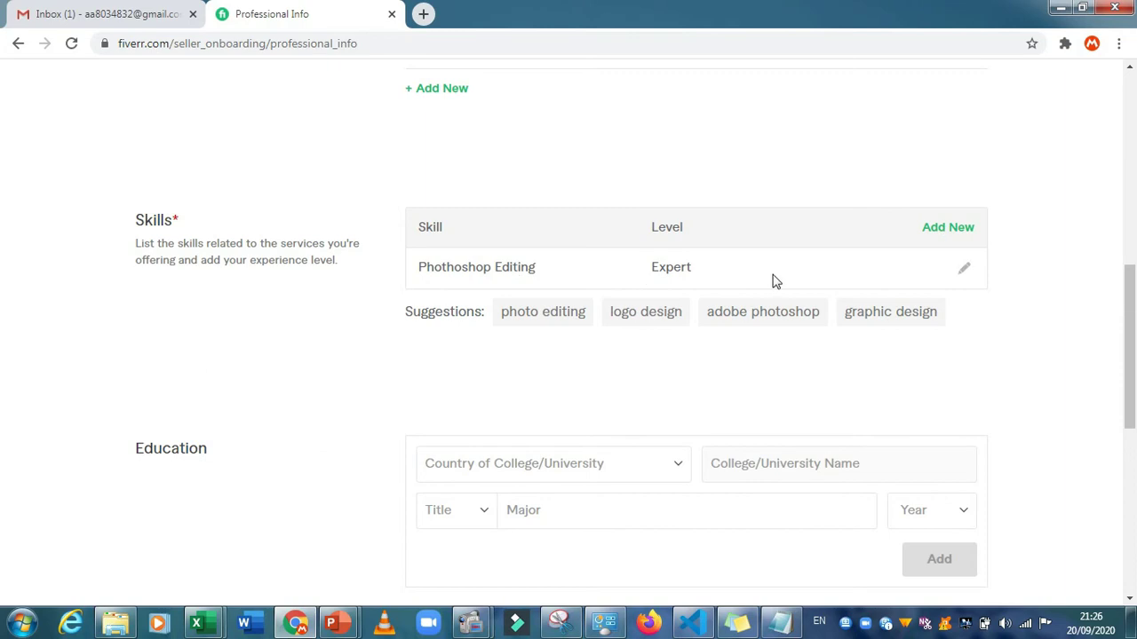
scroll(1133, 293, "down", 3)
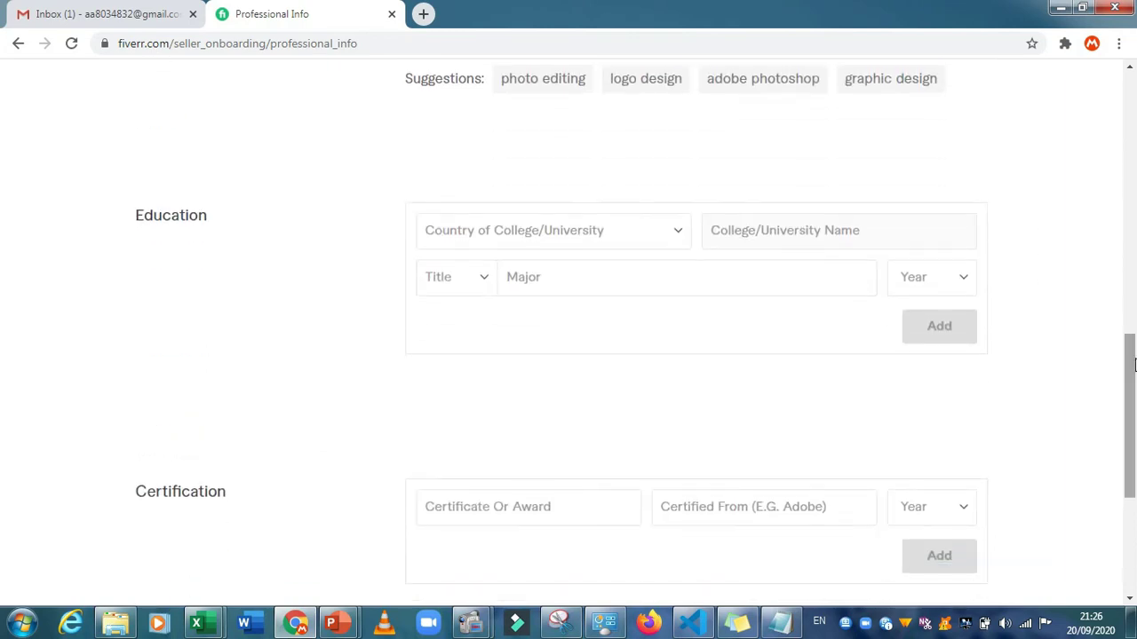
Step: Set the education country to Pakistan and the school to The University Of Lahore
left_click(679, 233)
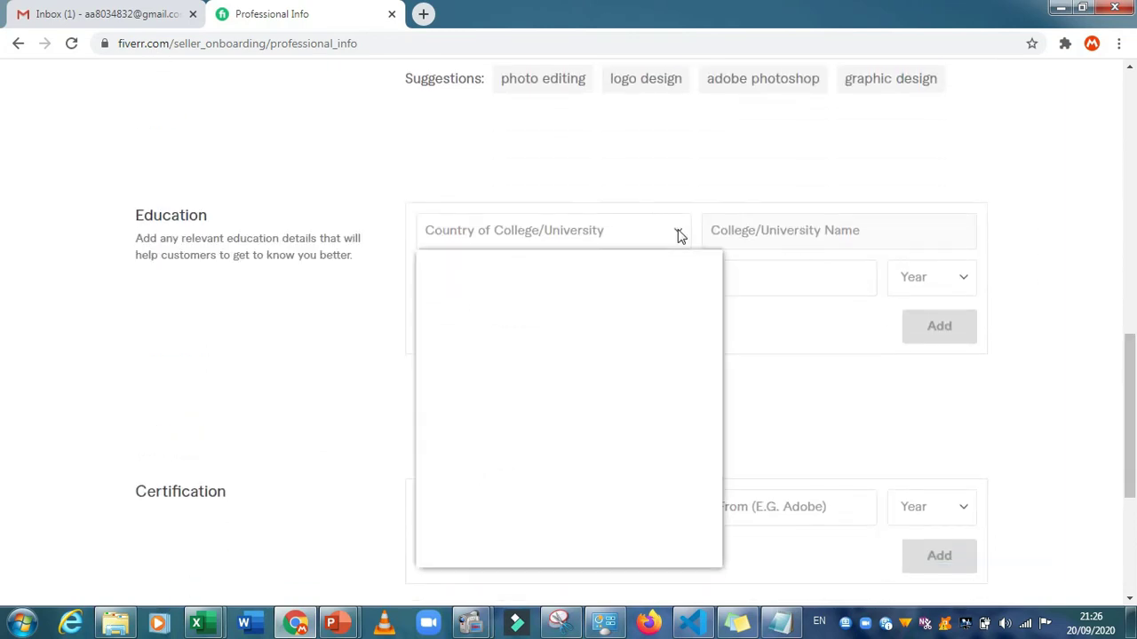
type("p")
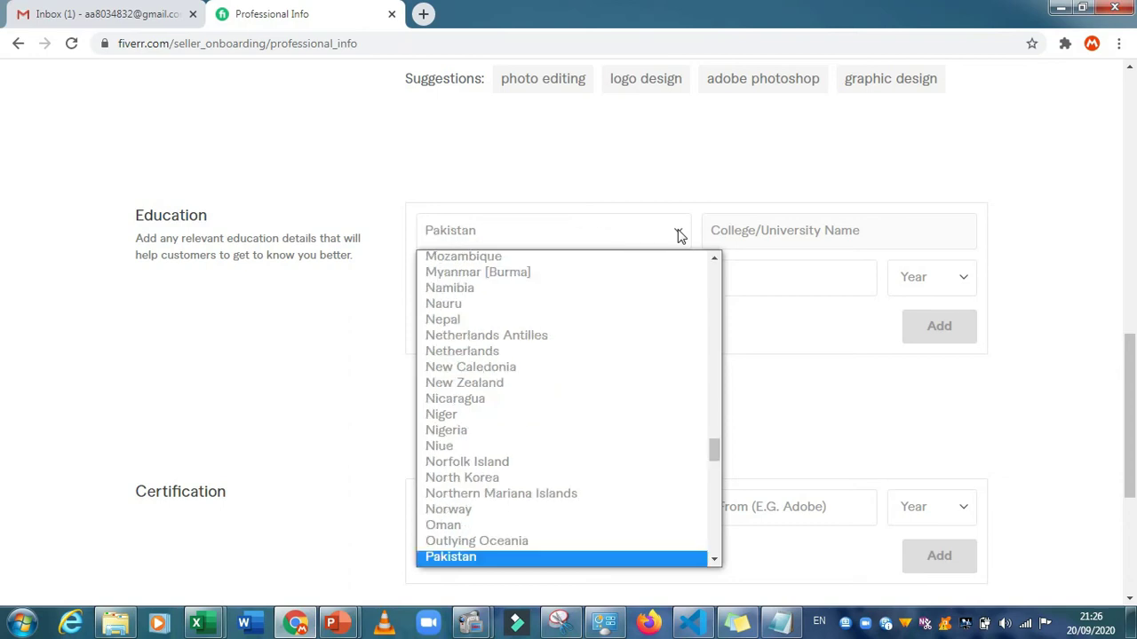
left_click(449, 557)
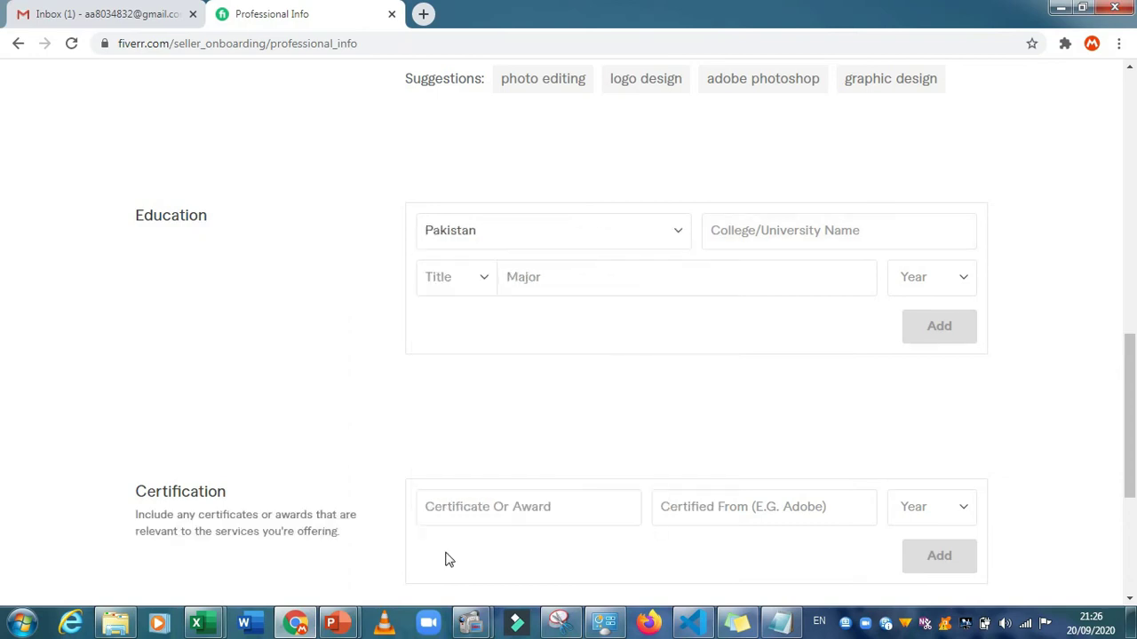
left_click(790, 232)
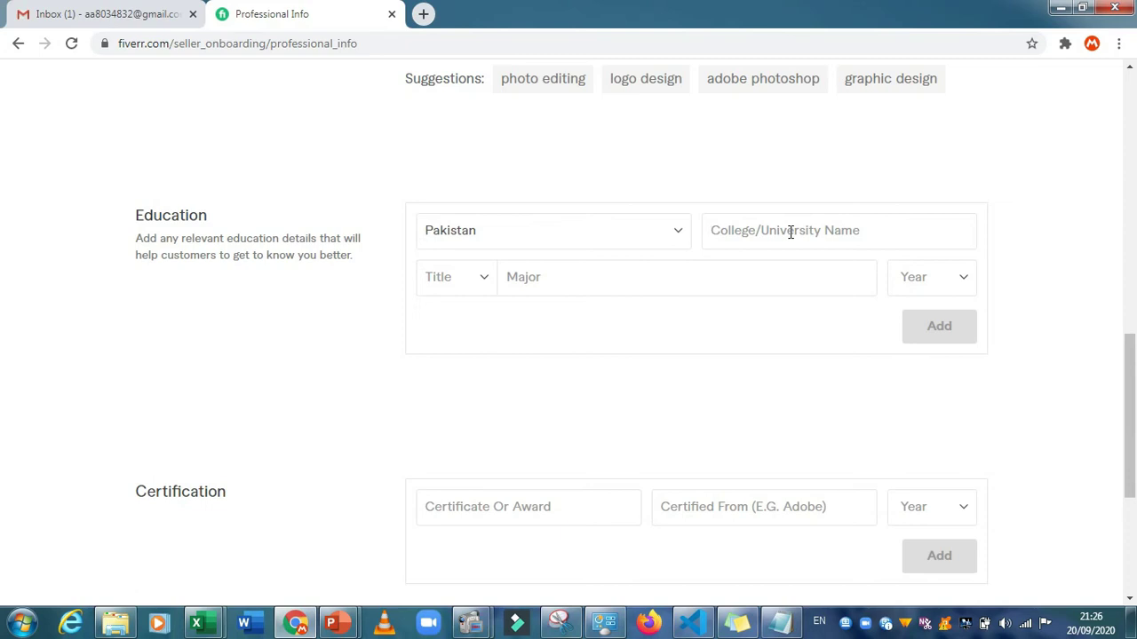
type("Unive")
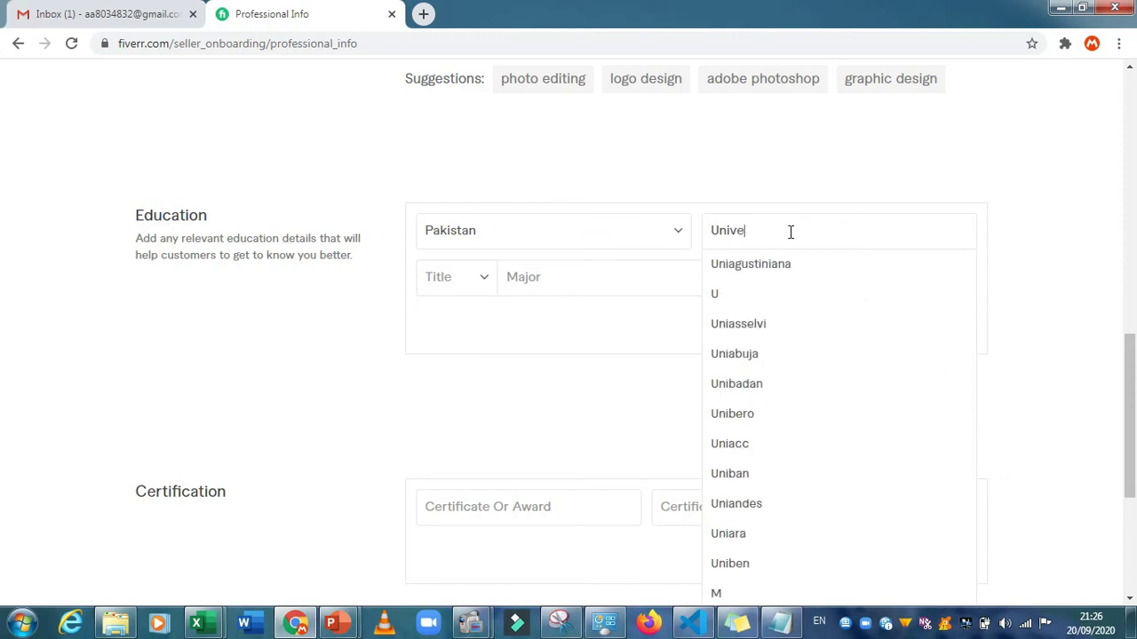
type("rsi")
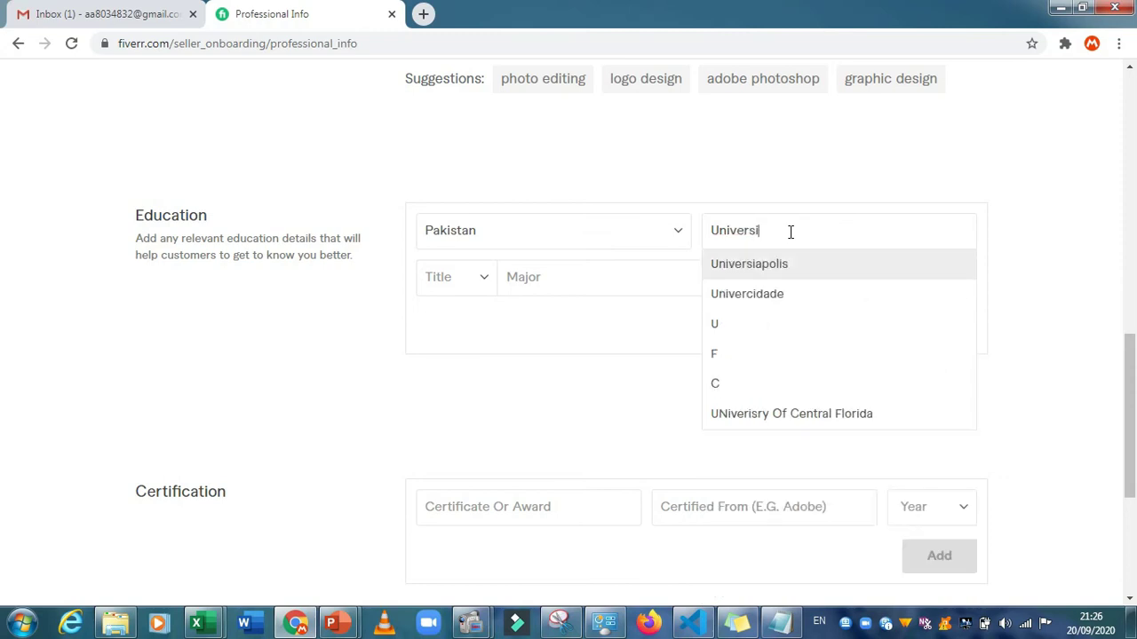
type("ty Of")
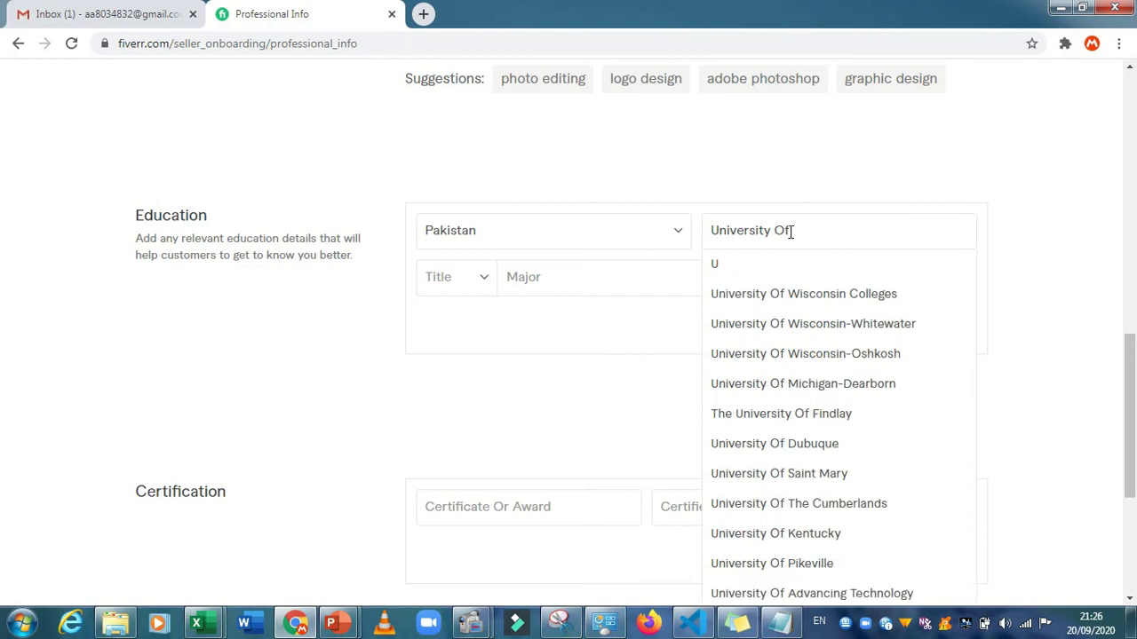
type(" La")
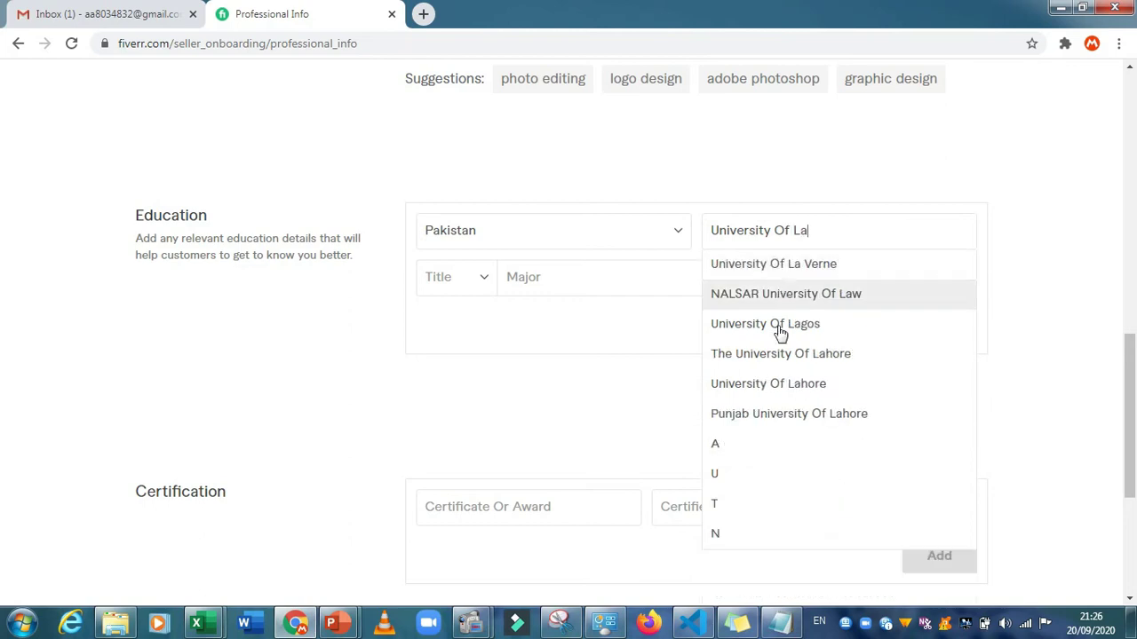
left_click(778, 356)
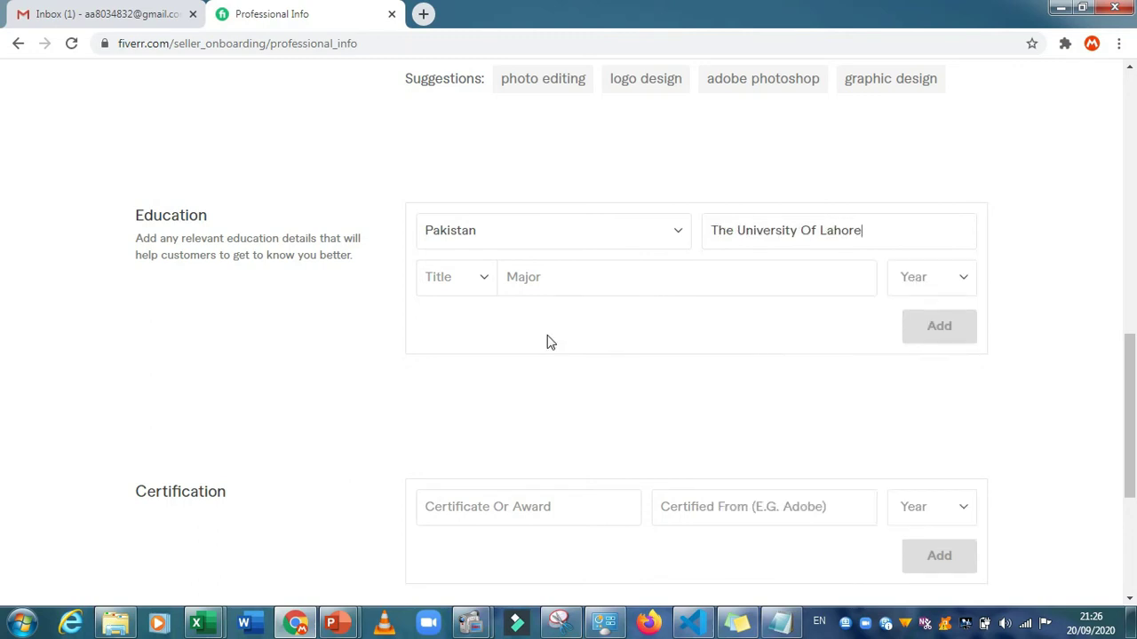
Step: Add the degree as B.Sc. in Computer Science, graduated 2017
left_click(485, 280)
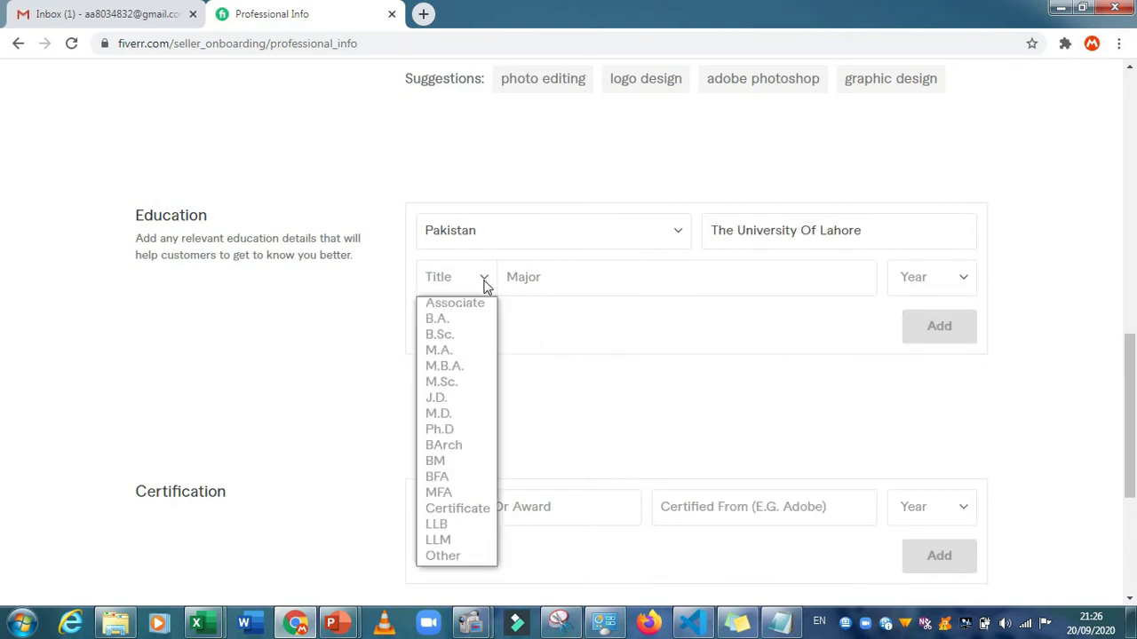
left_click(456, 339)
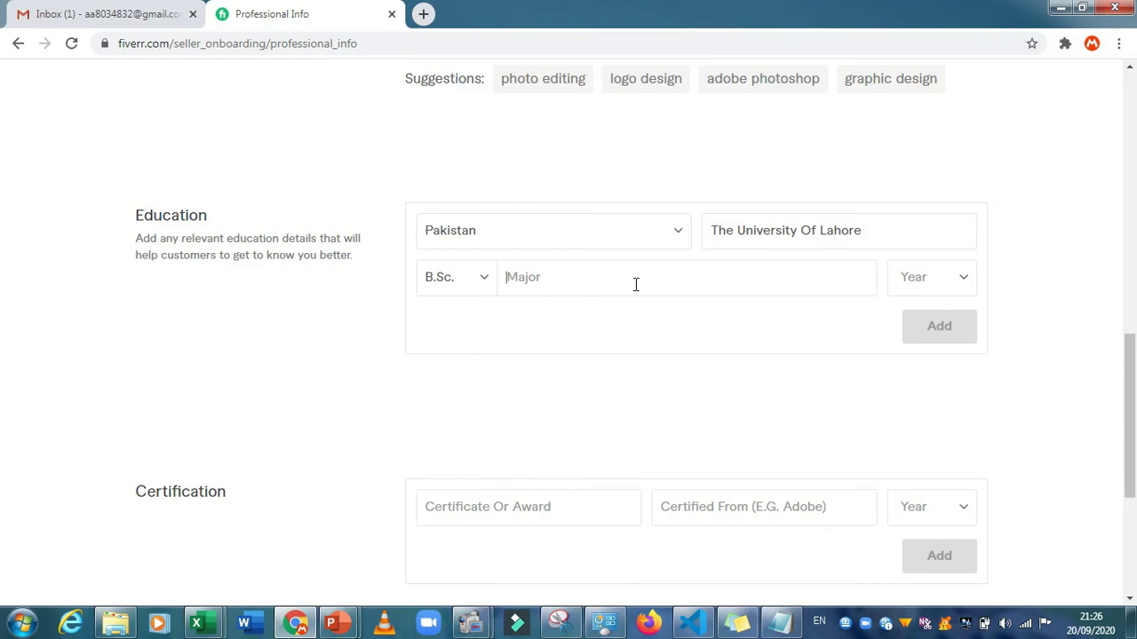
type("Com")
type("p")
key("BackSpace")
type("omp")
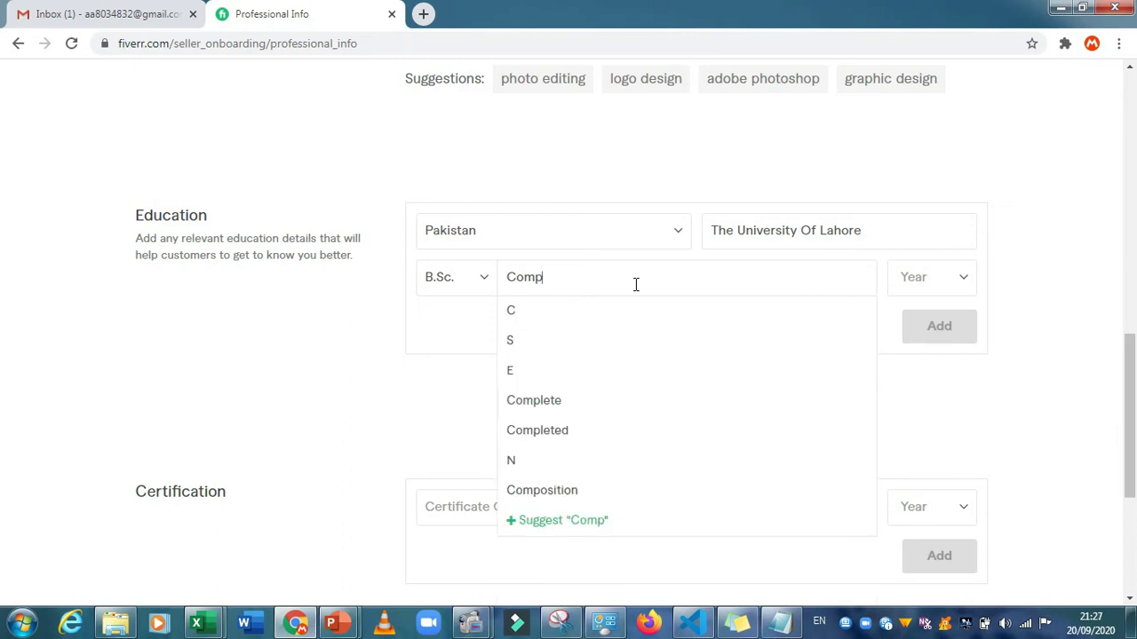
type("uter")
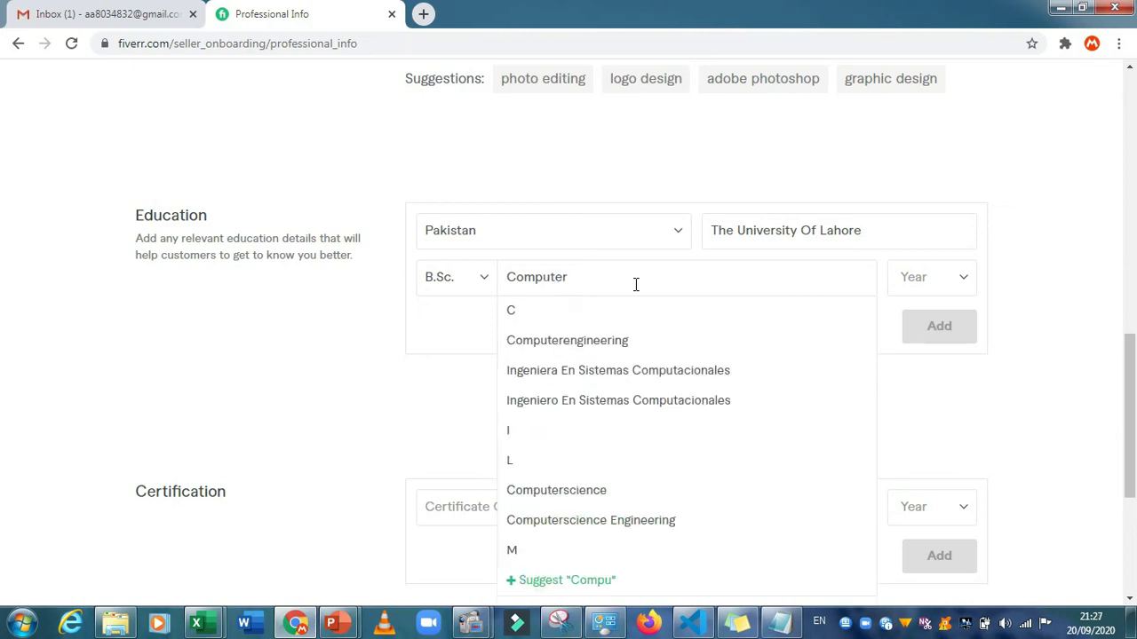
type(" S")
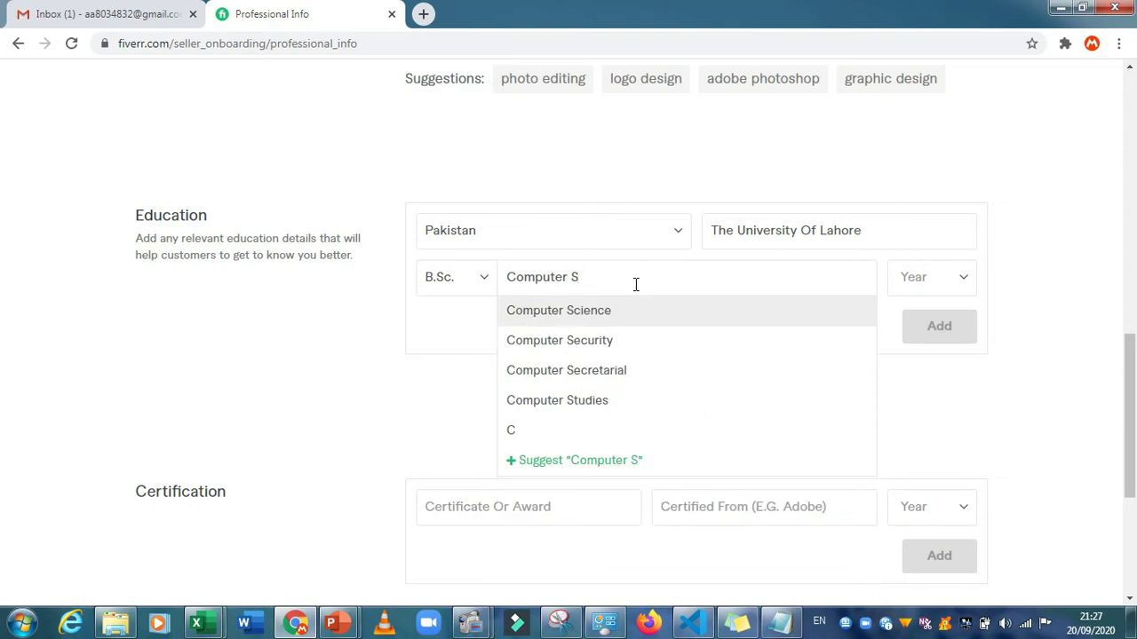
left_click(603, 311)
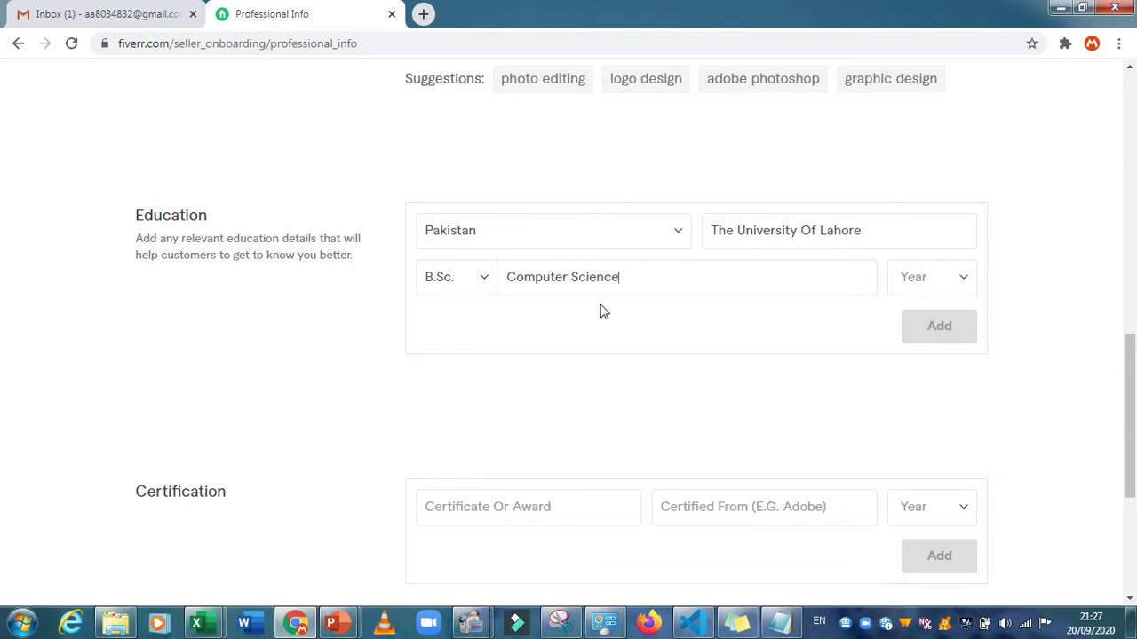
left_click(967, 278)
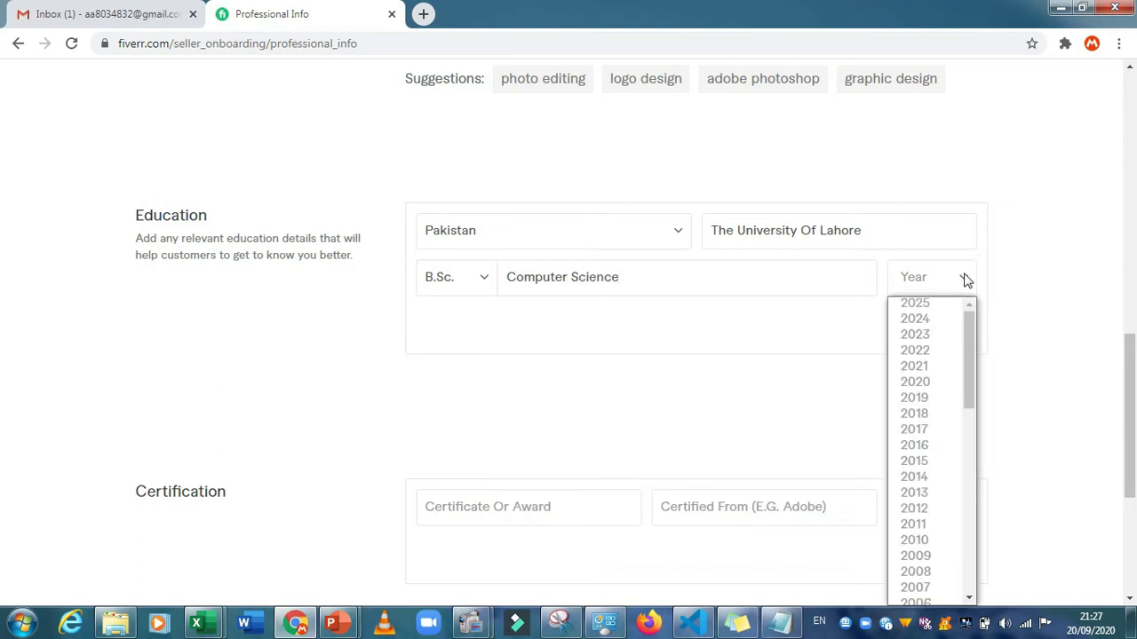
left_click(913, 430)
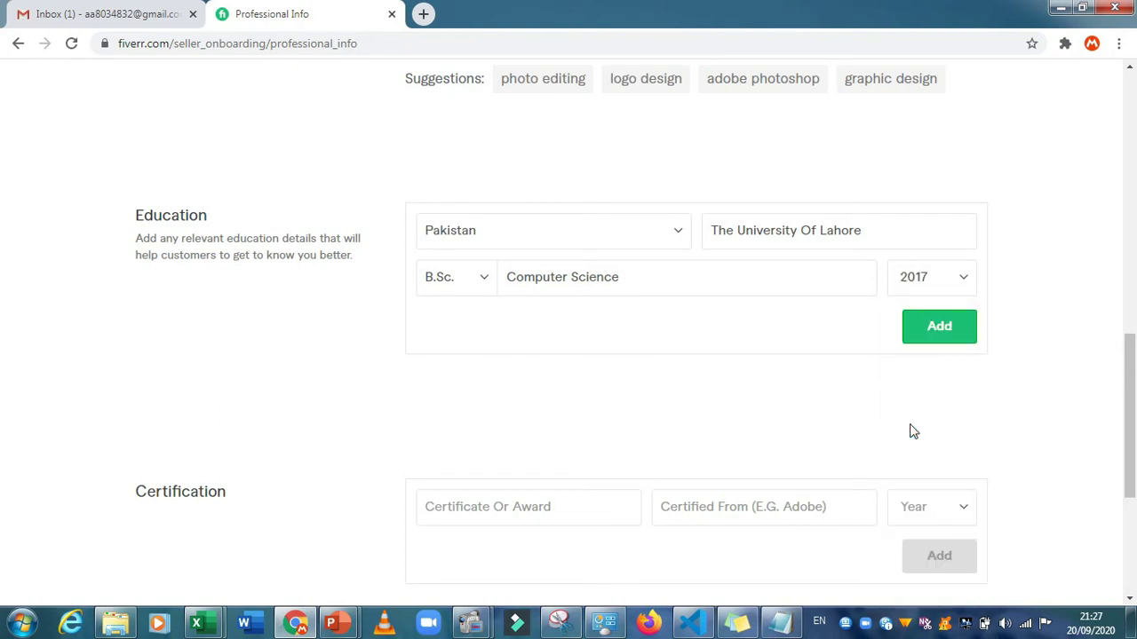
left_click(954, 335)
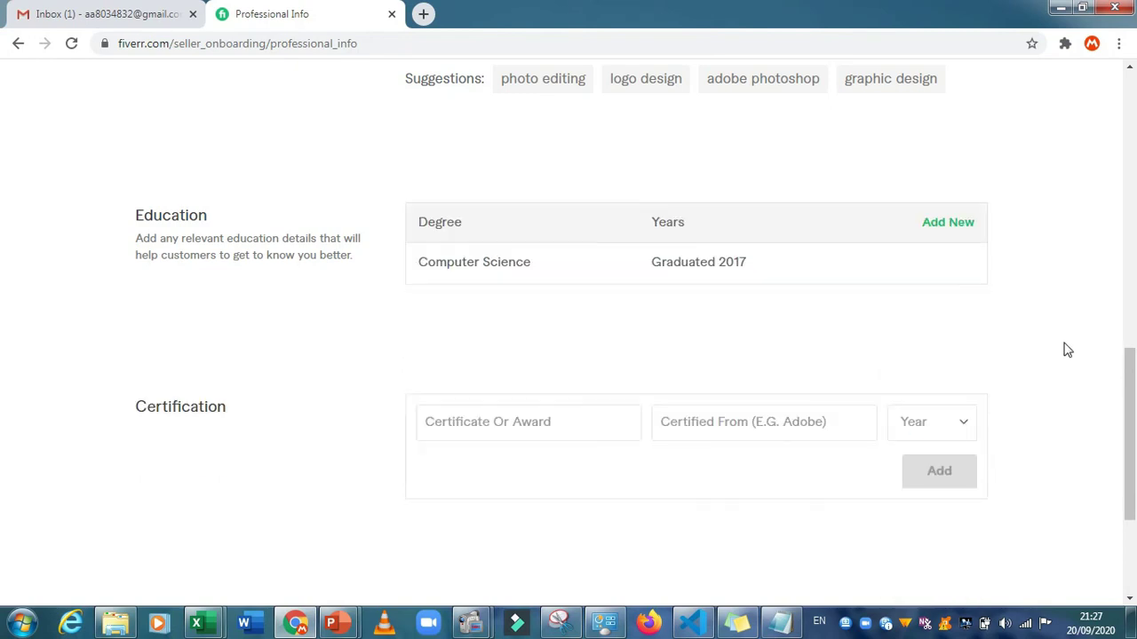
left_click_drag(1129, 381, 1134, 450)
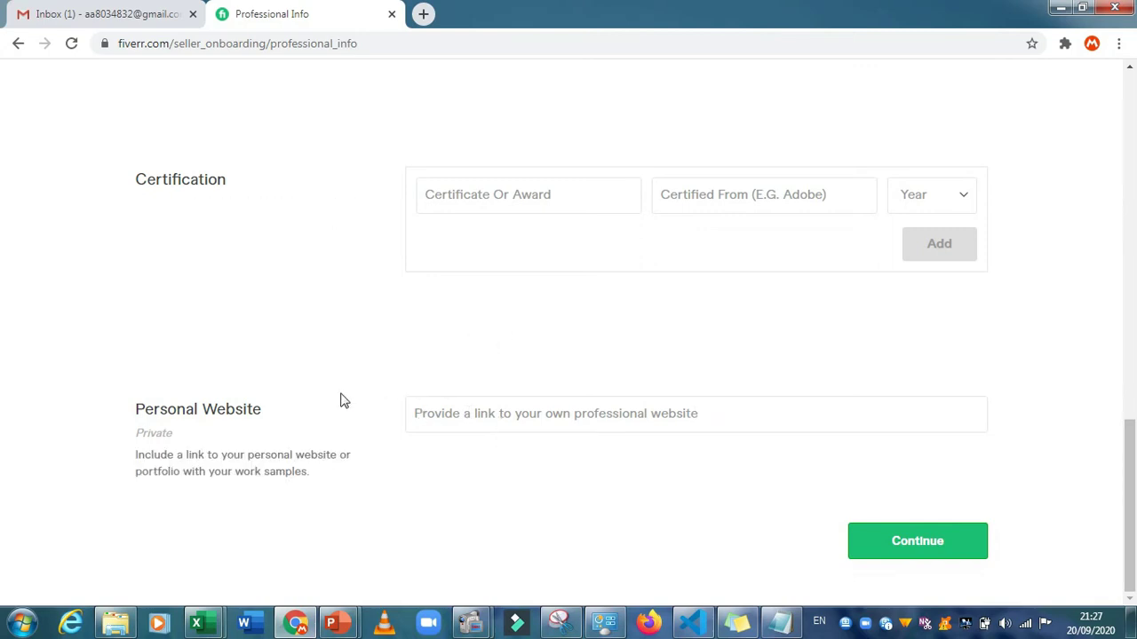
Step: Continue past Professional Info and Linked Accounts to reach Account Security
left_click(901, 533)
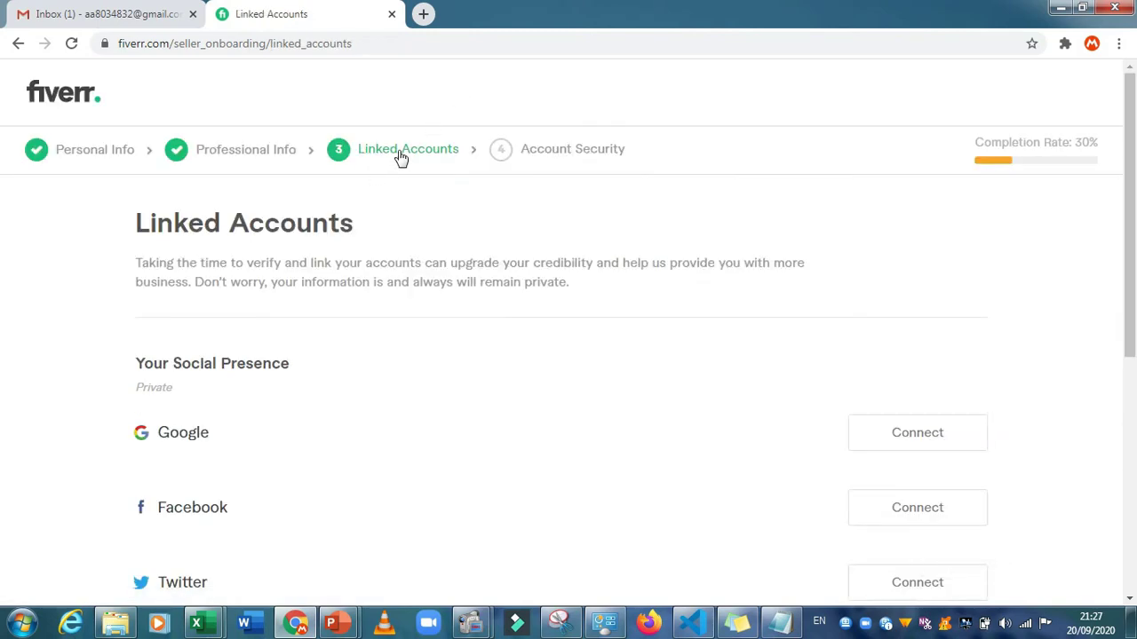
left_click_drag(1131, 224, 1132, 326)
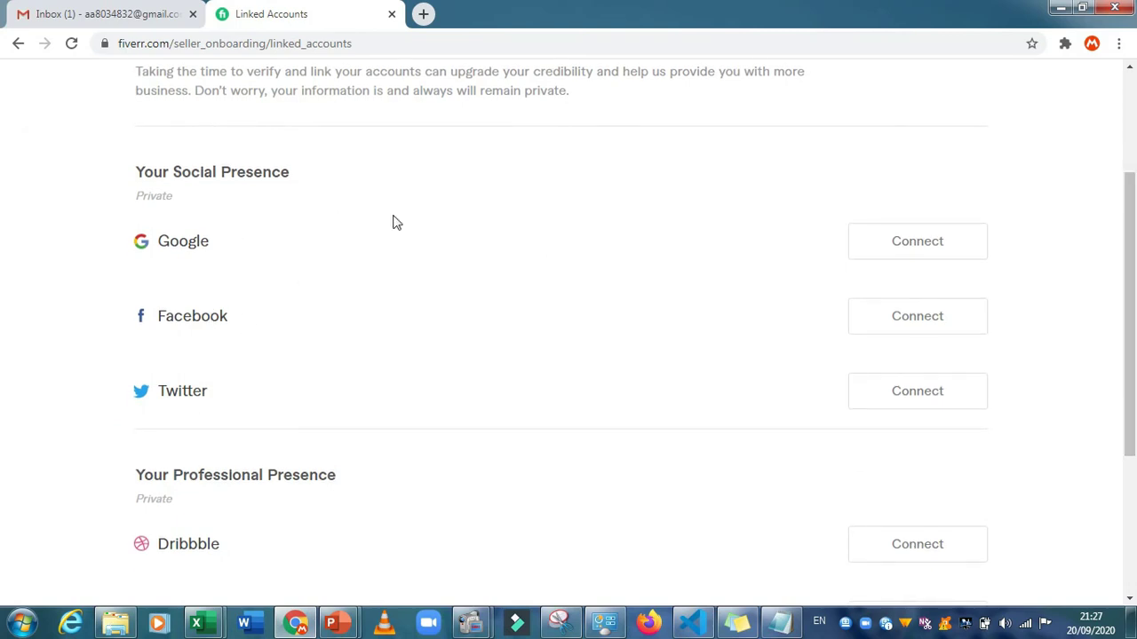
left_click_drag(1132, 294, 1133, 348)
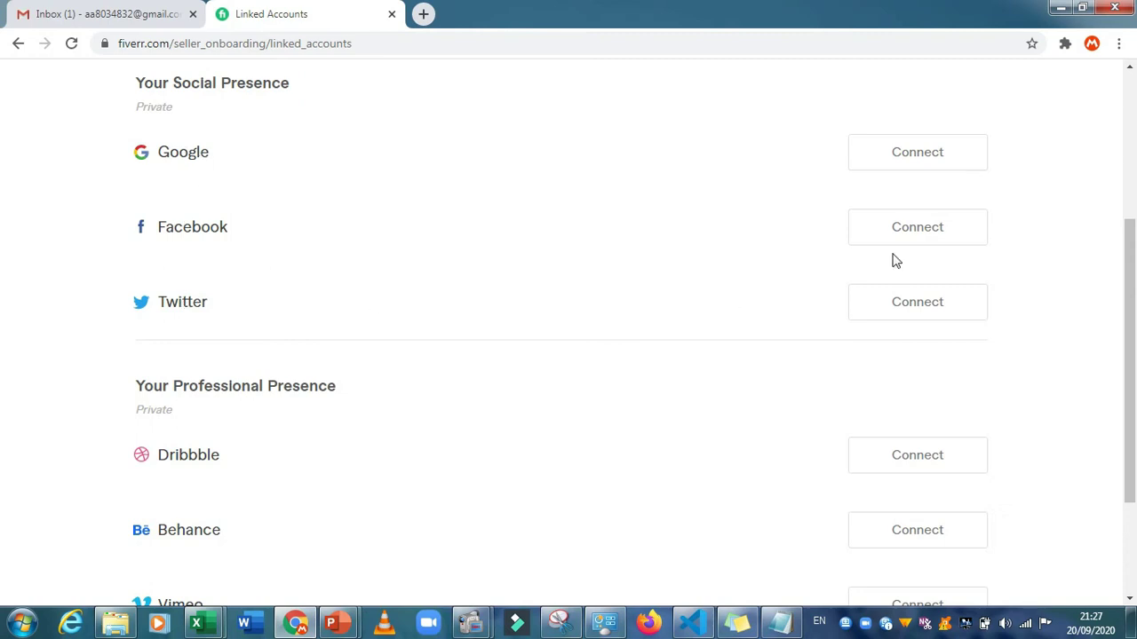
left_click_drag(1133, 347, 1134, 433)
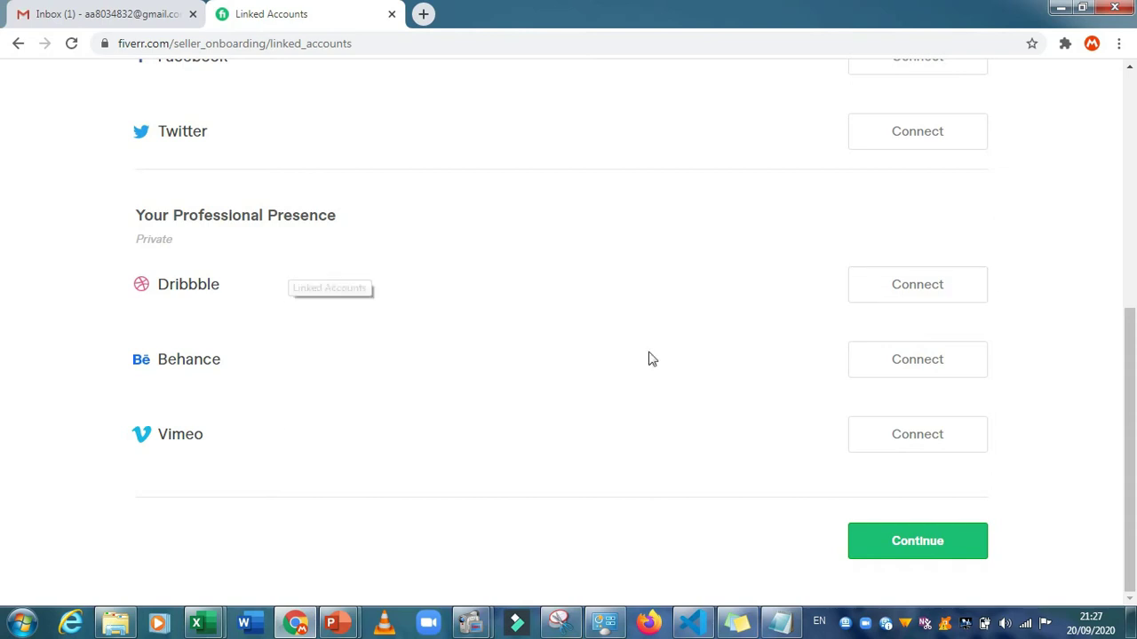
left_click(910, 542)
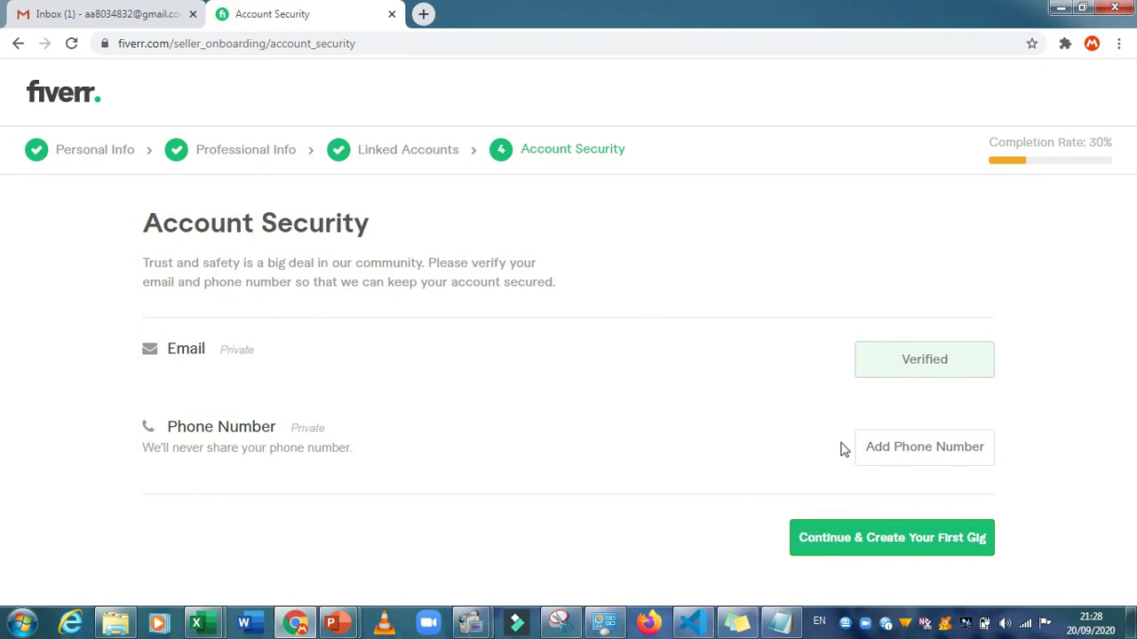
Step: Attempt to create the first gig, then return to Linked Accounts after the 65% completion notice
left_click(890, 539)
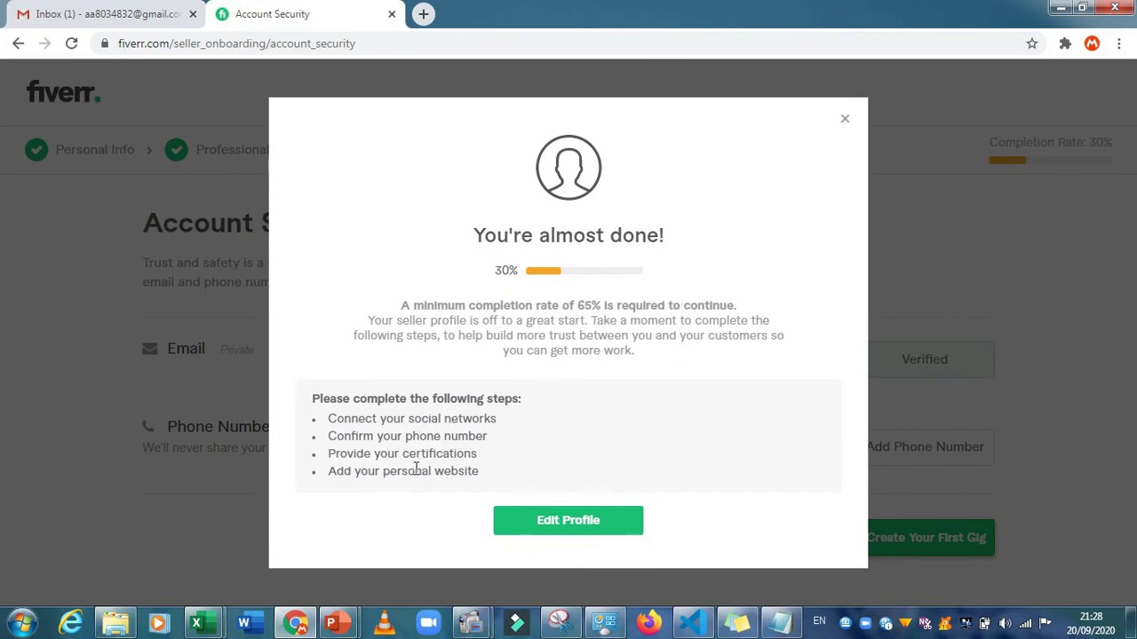
left_click(549, 519)
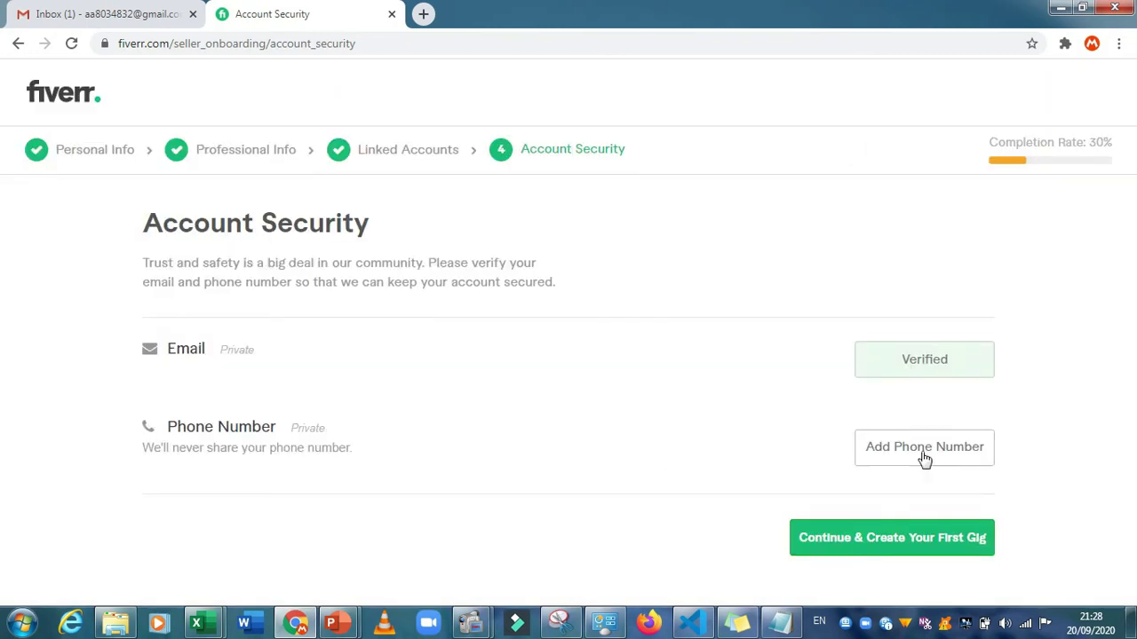
left_click(393, 157)
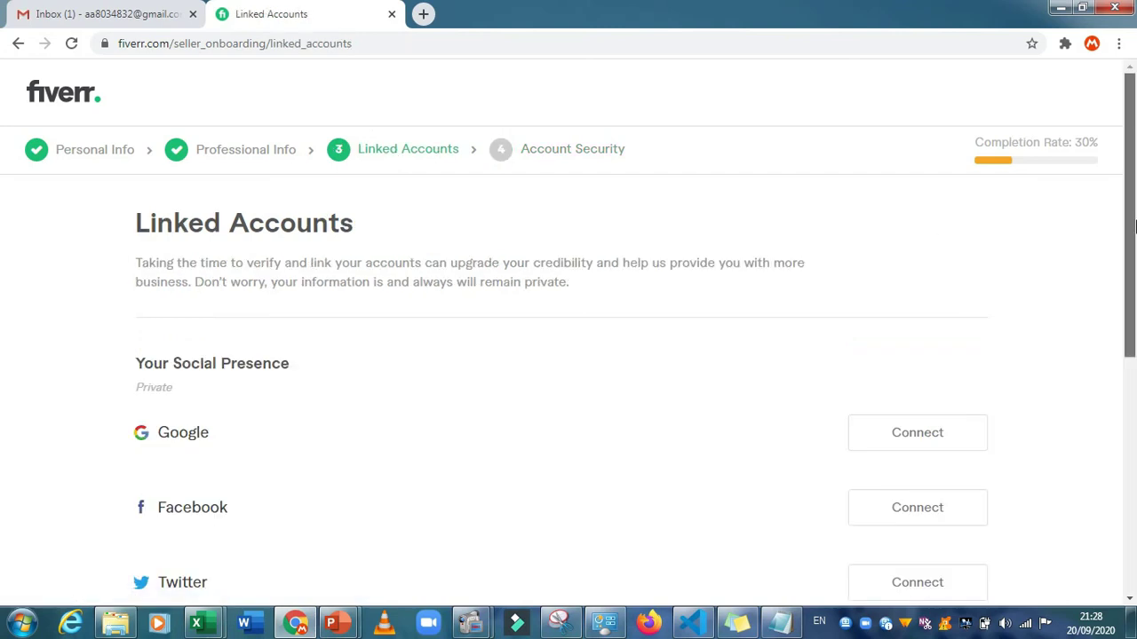
Step: Connect a Google account and allow Fiverr access so it shows Connected and Verified
left_click_drag(1133, 231, 1132, 330)
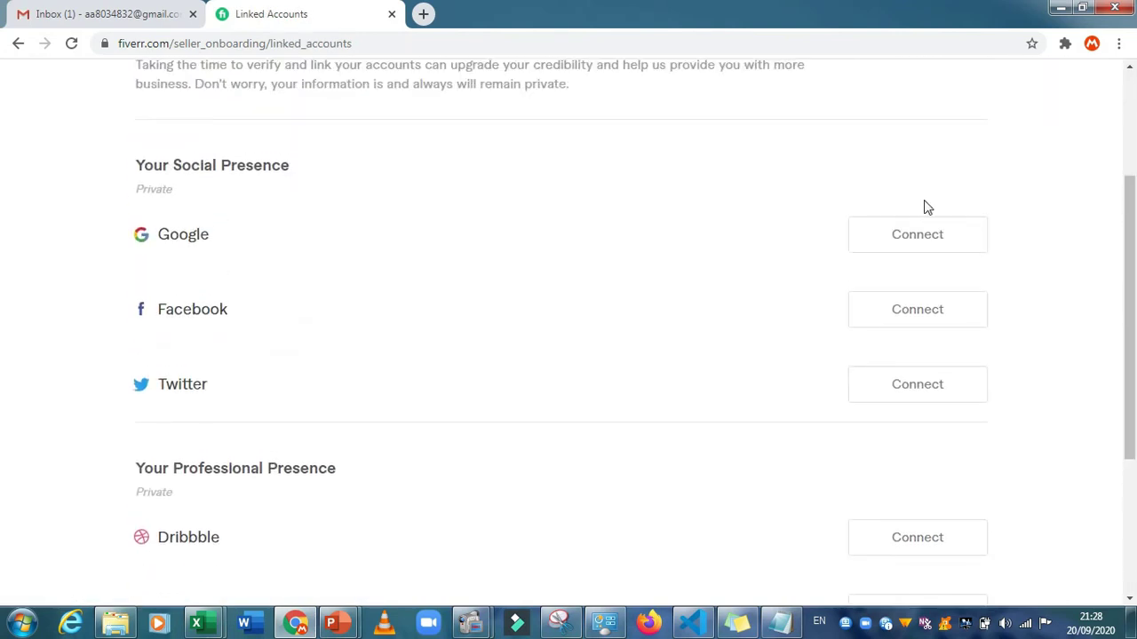
left_click(917, 250)
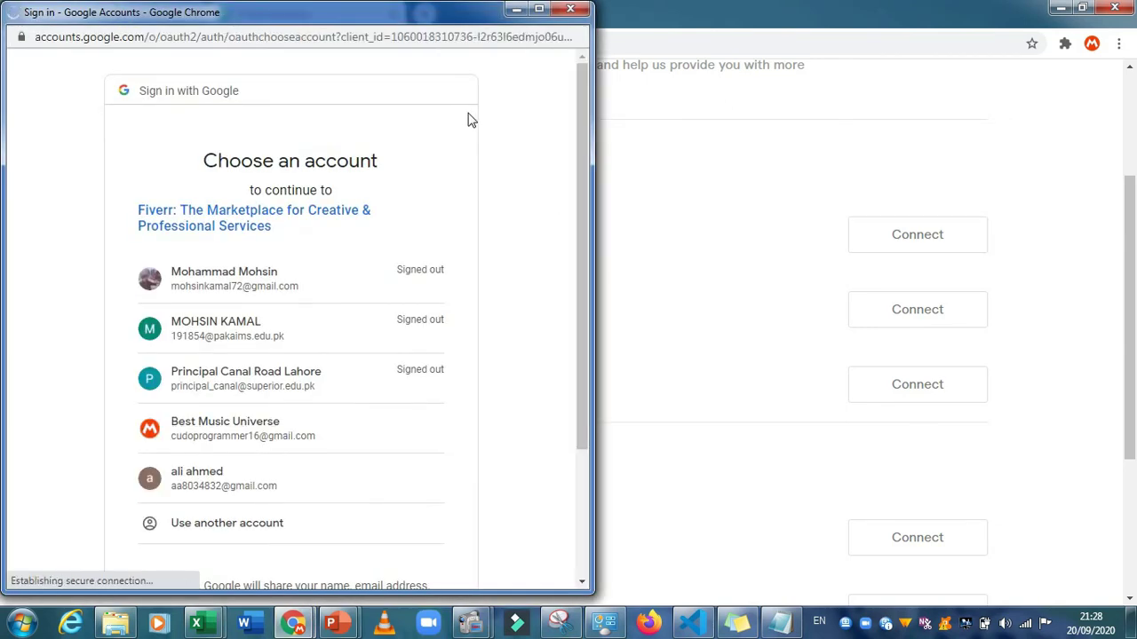
left_click(218, 478)
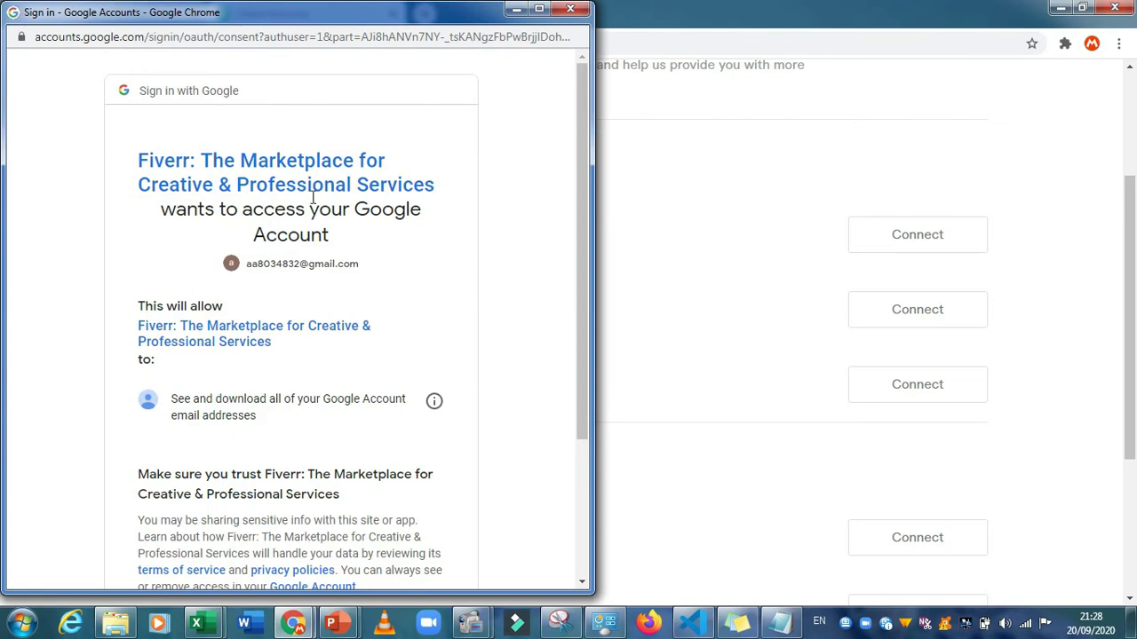
left_click_drag(382, 20, 420, 20)
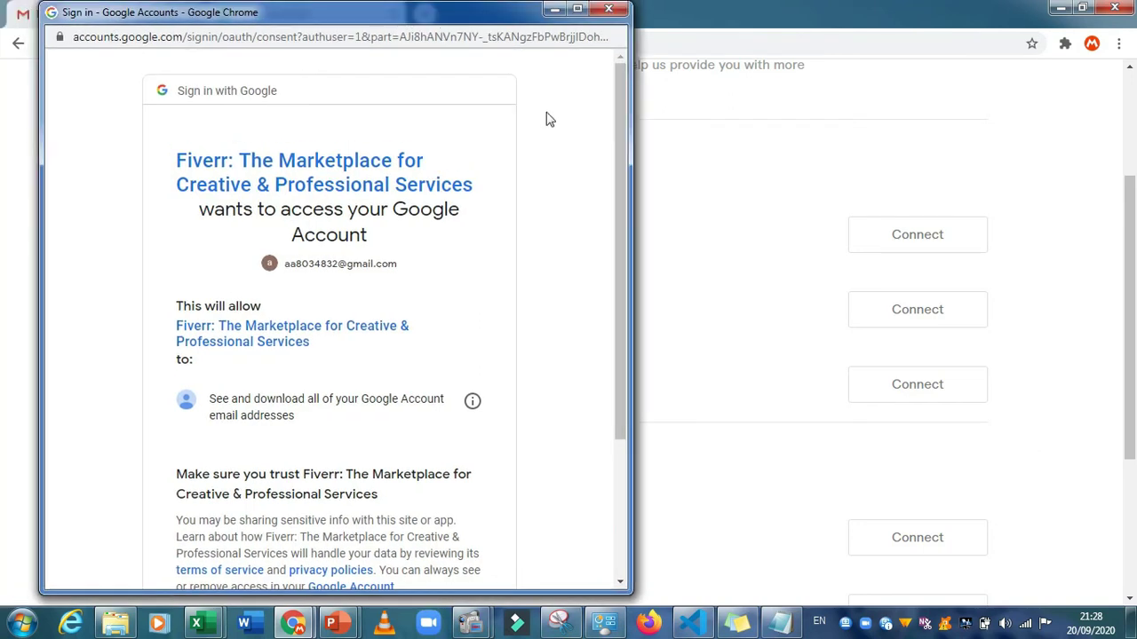
left_click_drag(616, 154, 547, 454)
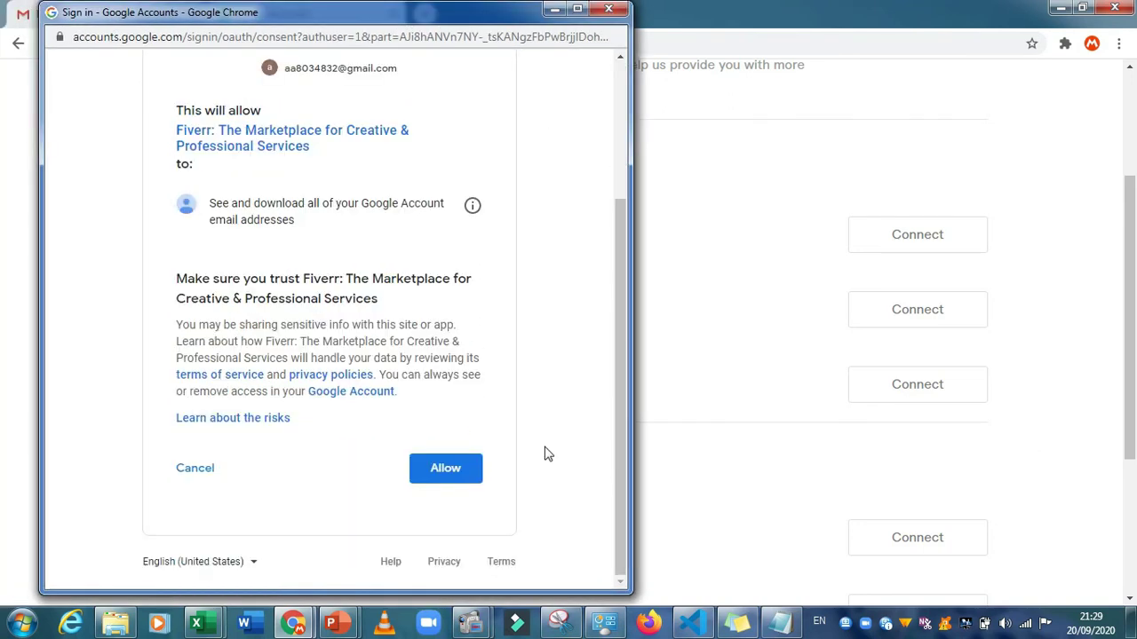
left_click(432, 469)
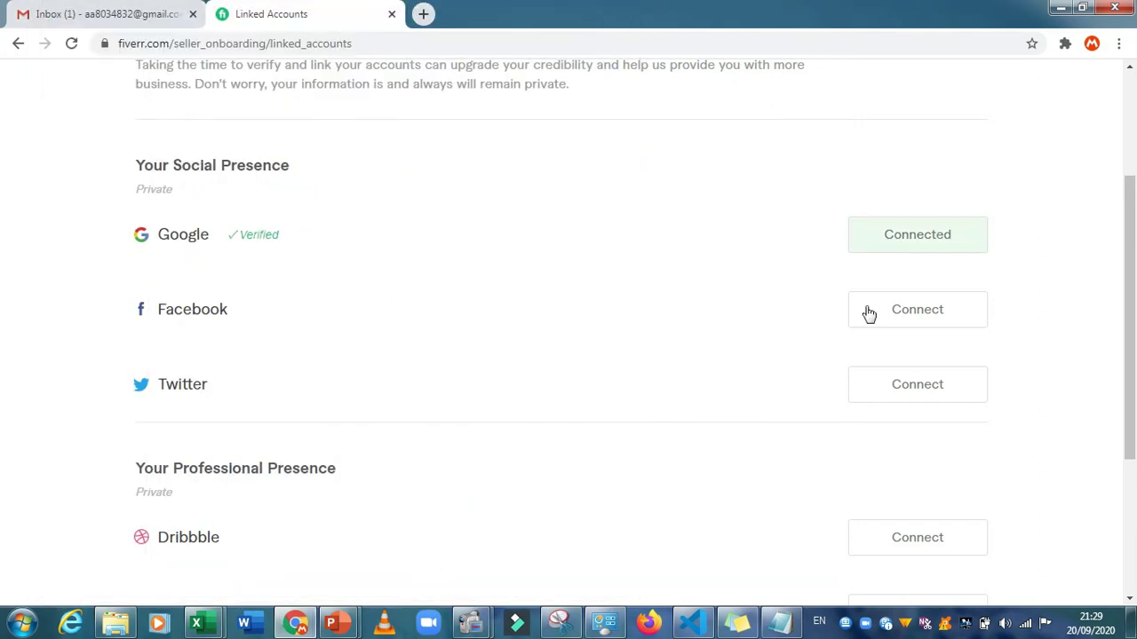
mouse_move(1135, 289)
left_mouse_down()
mouse_move(1134, 172)
mouse_move(1132, 307)
left_mouse_up()
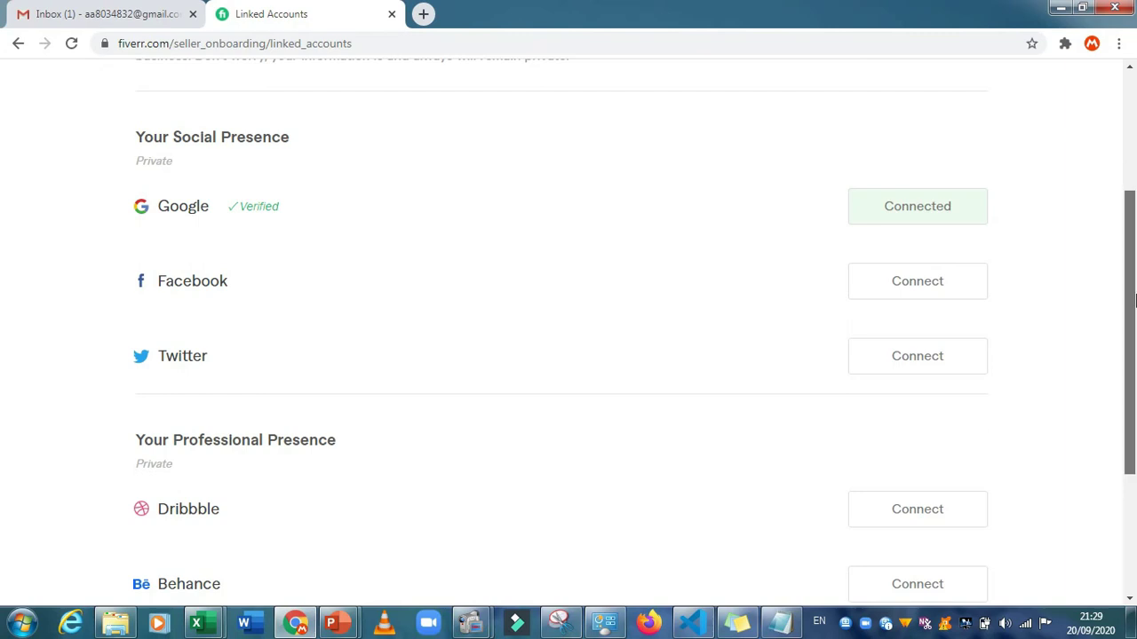
scroll(1133, 301, "down", 3)
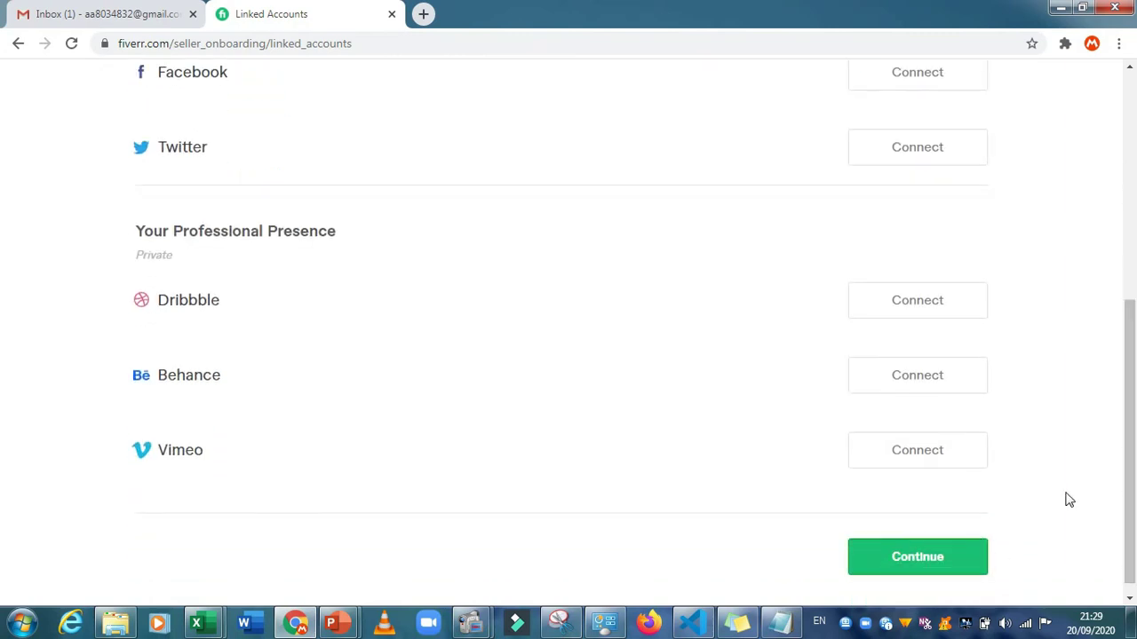
Step: Add the phone number and verify it with the SMS code received
left_click(948, 559)
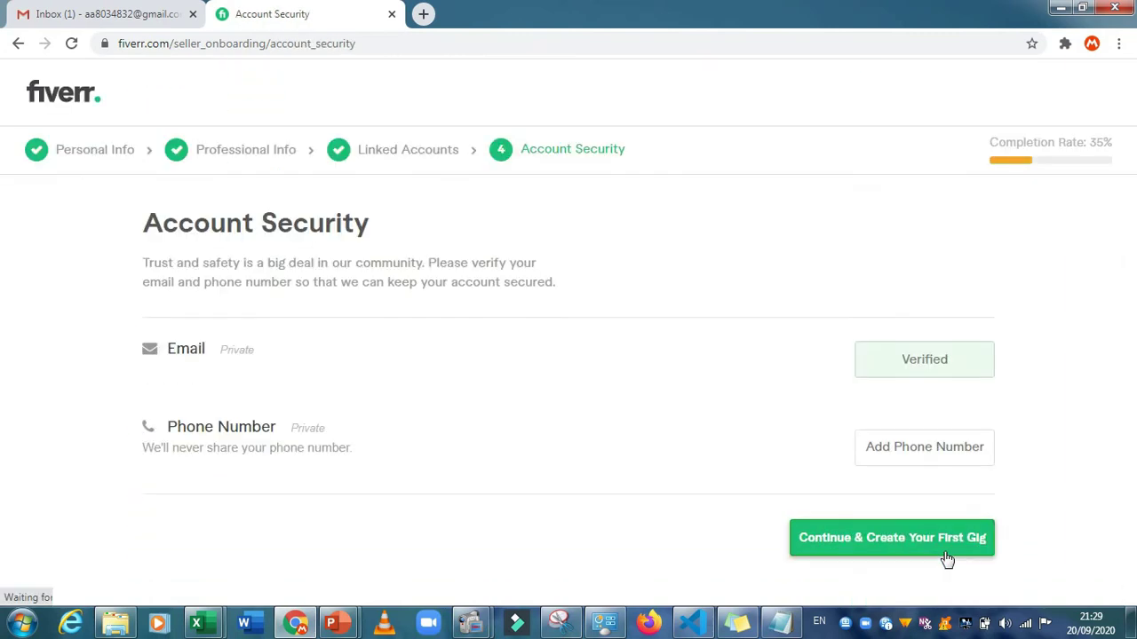
left_click(912, 448)
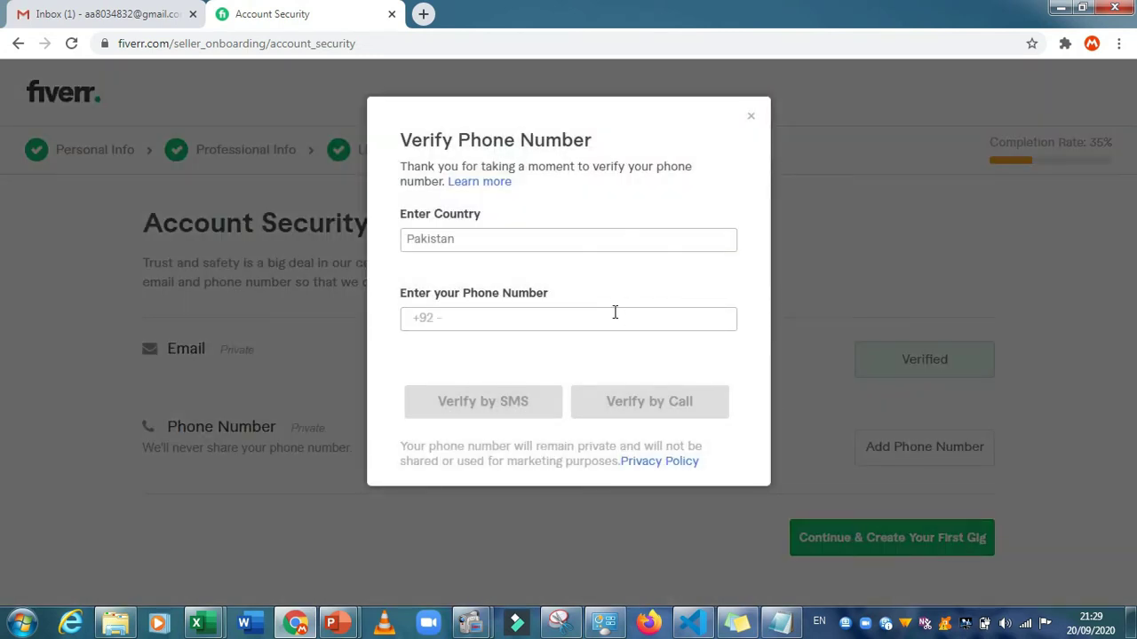
left_click(533, 315)
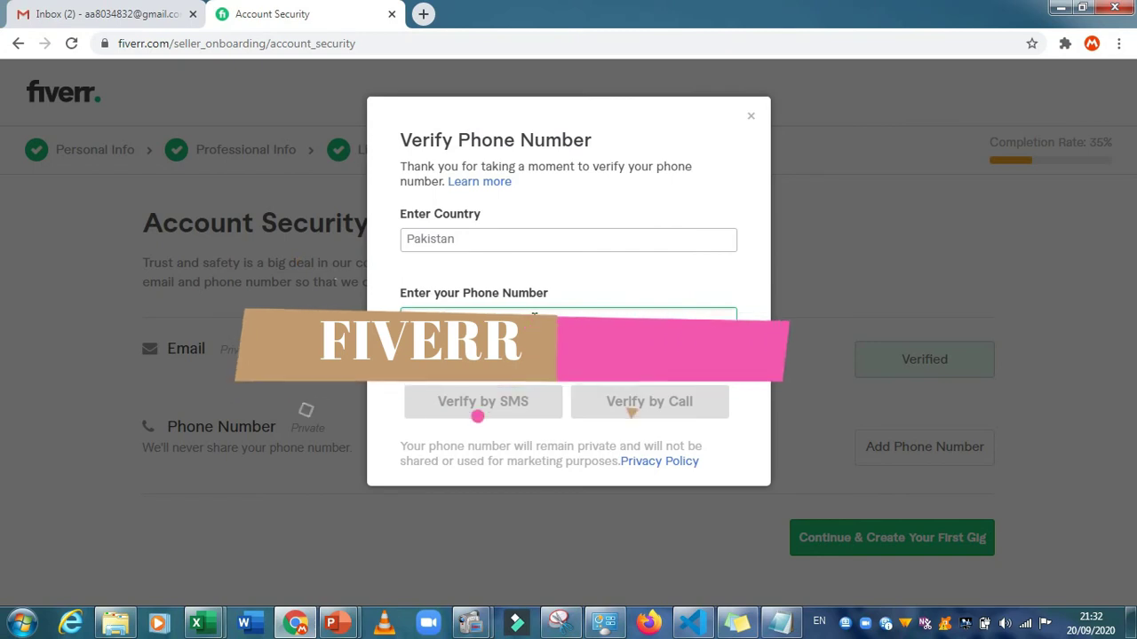
type("0")
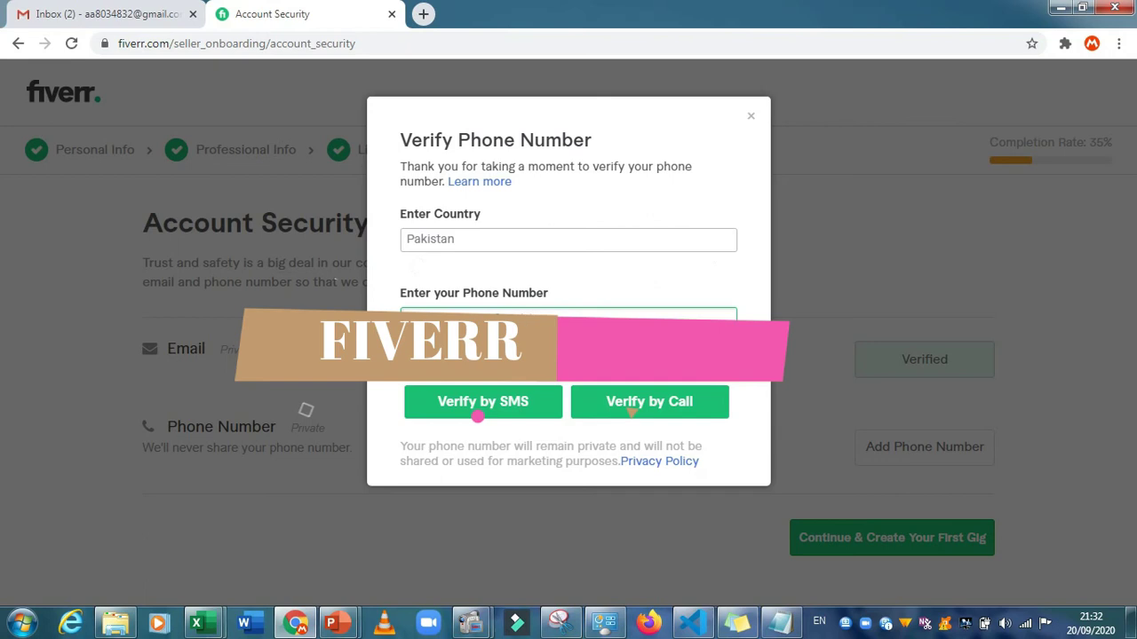
left_click(486, 414)
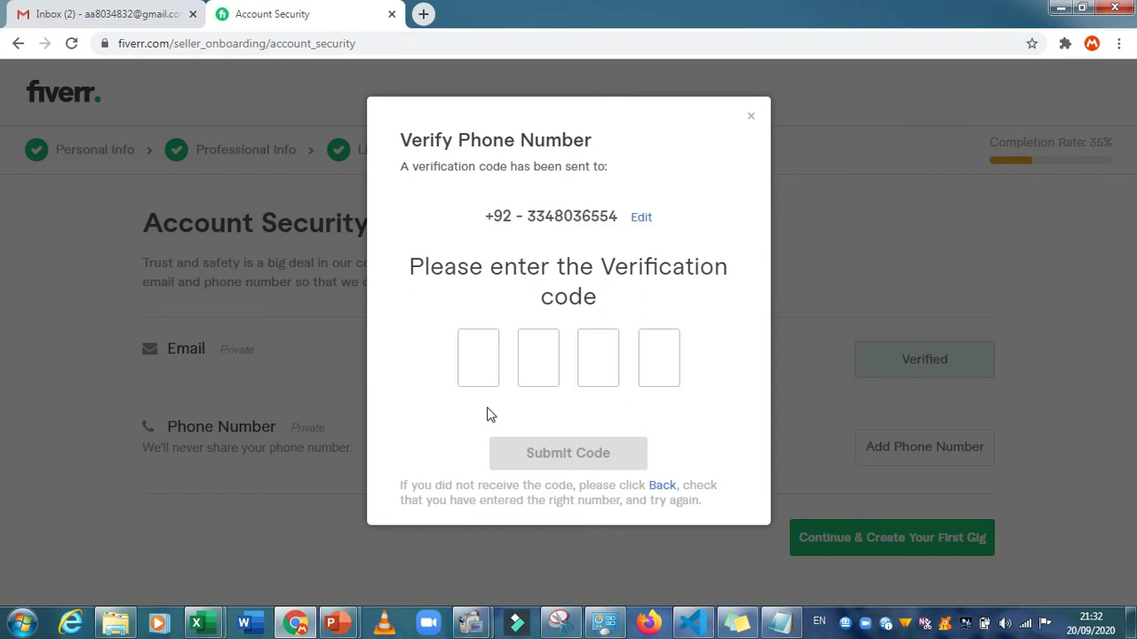
left_click(482, 381)
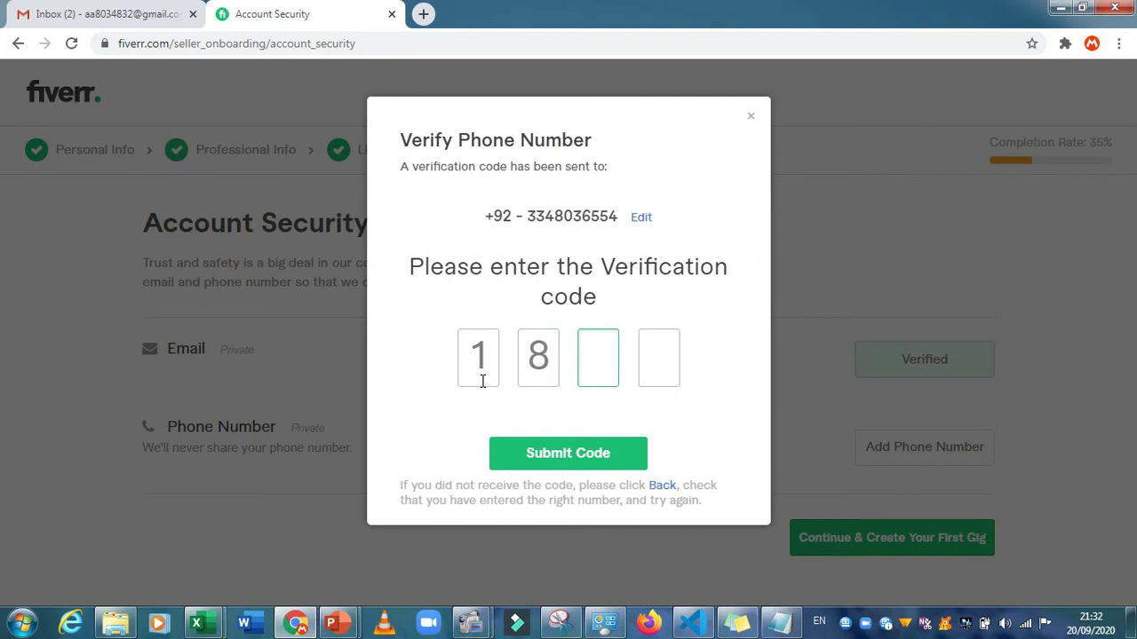
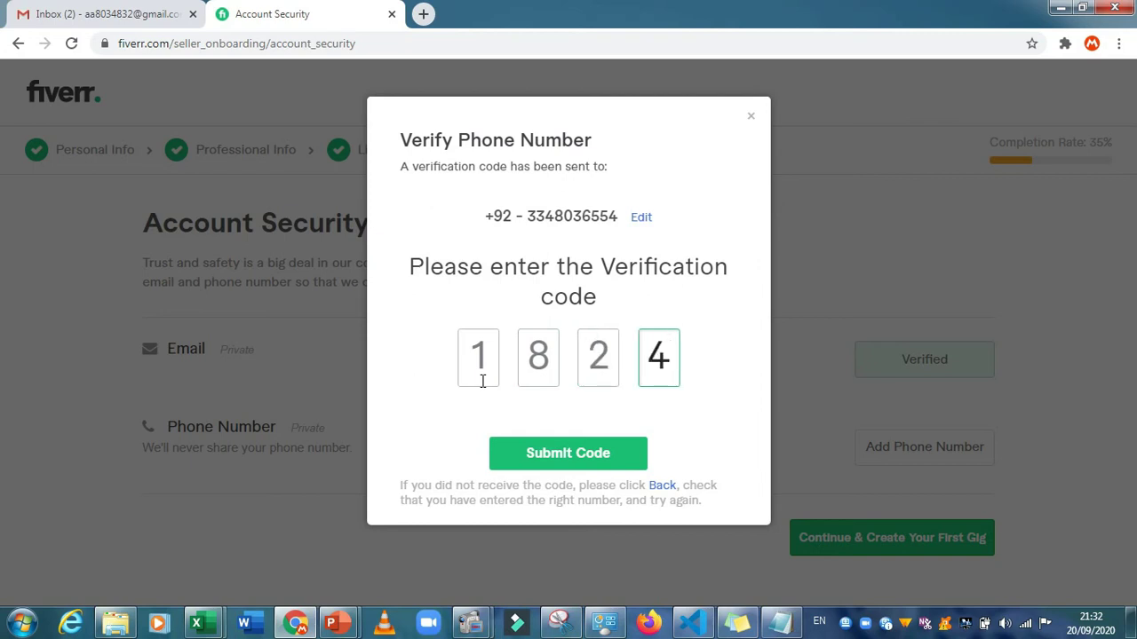
left_click(560, 453)
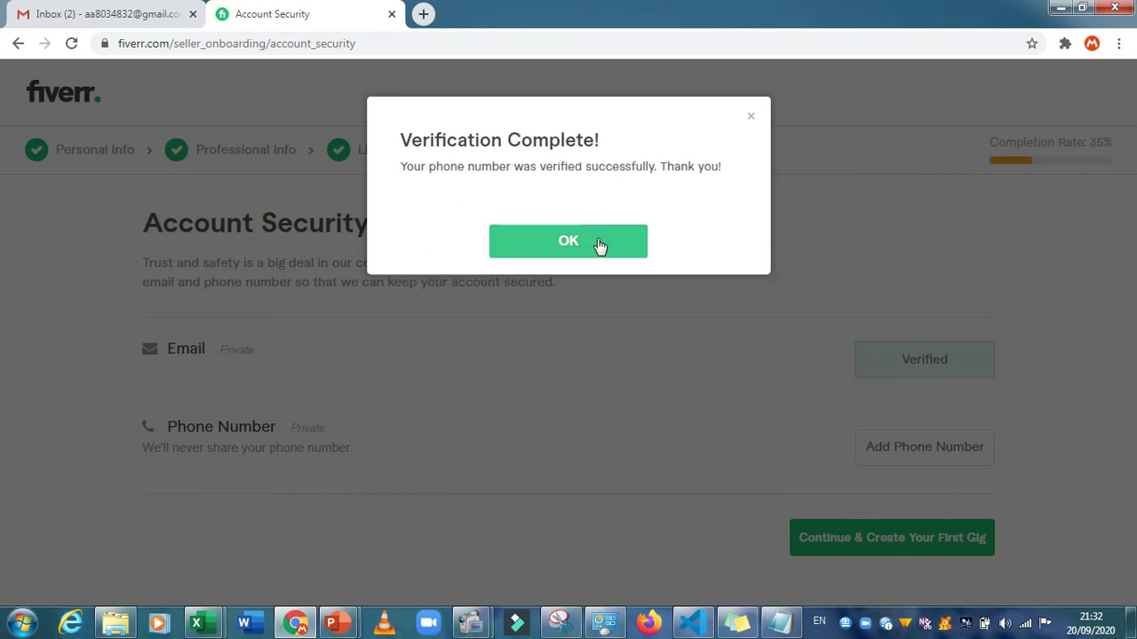
Step: Add the elementary school security question with an answer and finish Account Security
left_click(598, 246)
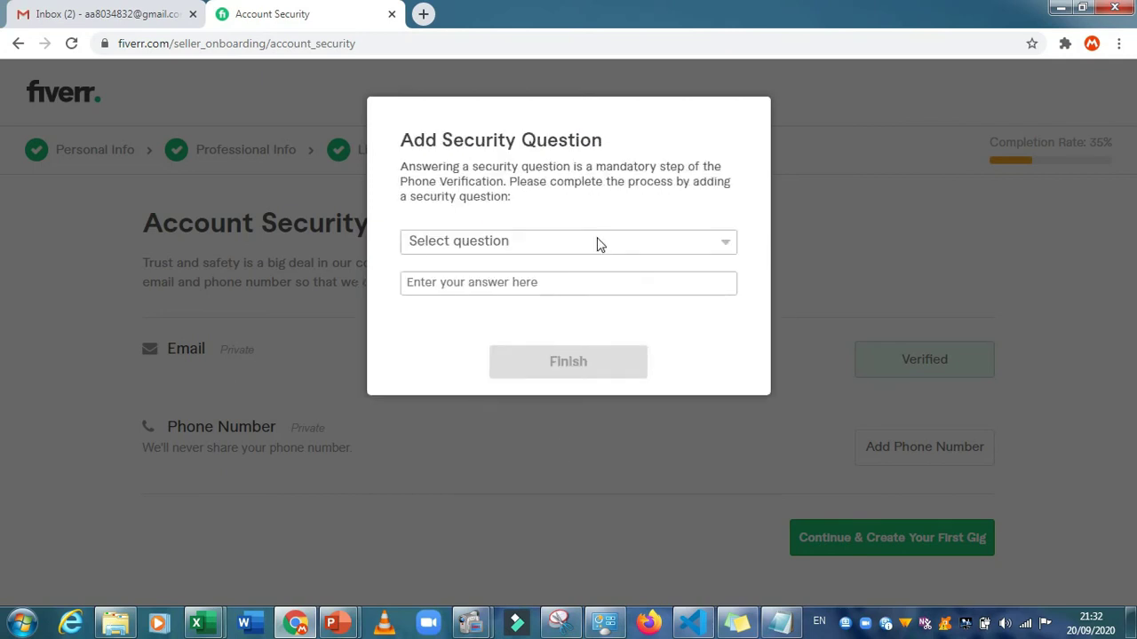
left_click(577, 249)
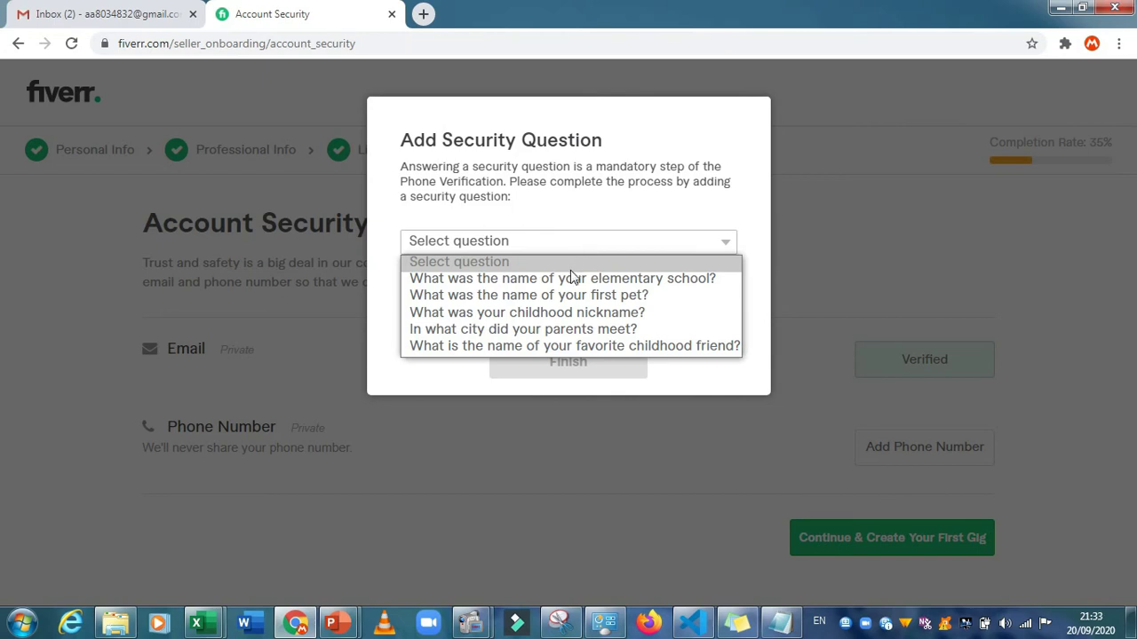
left_click(571, 278)
left_click(551, 283)
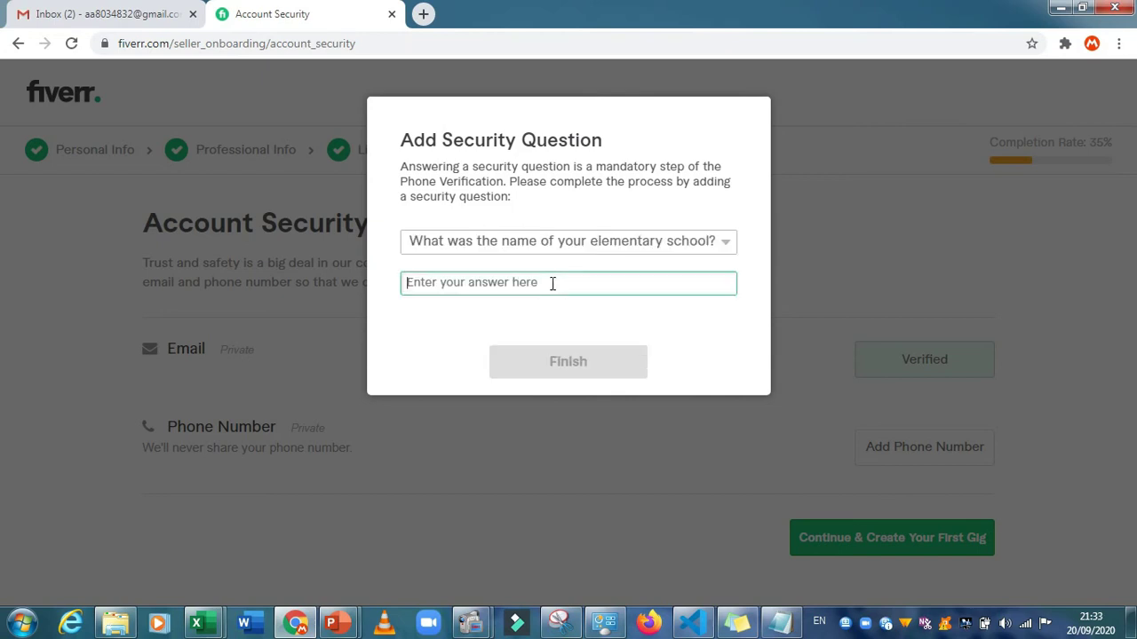
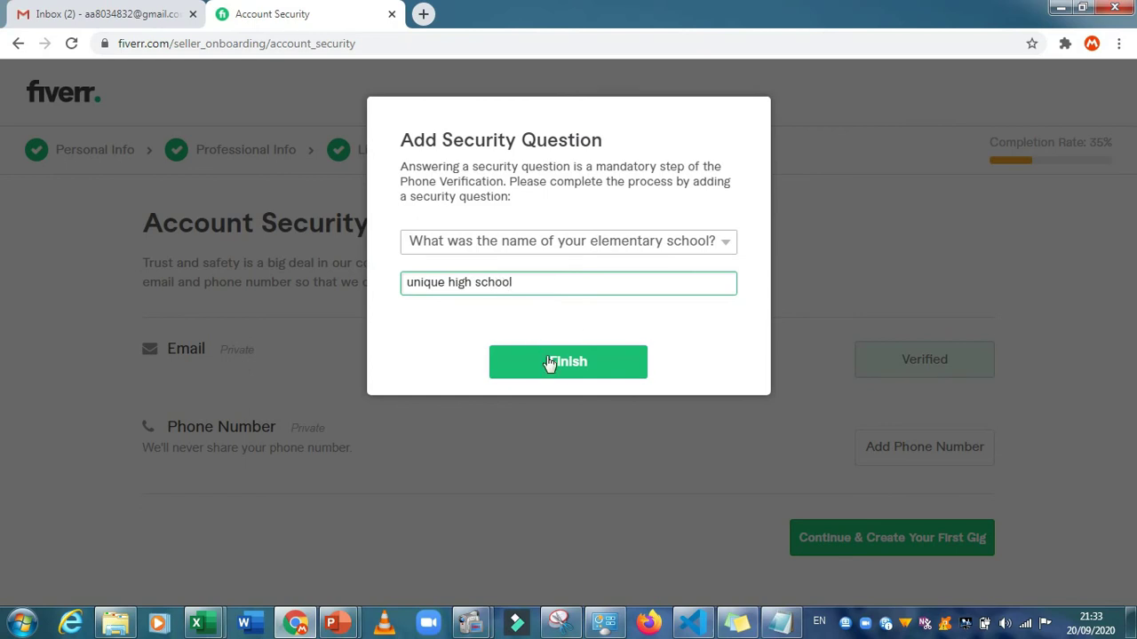
left_click(550, 362)
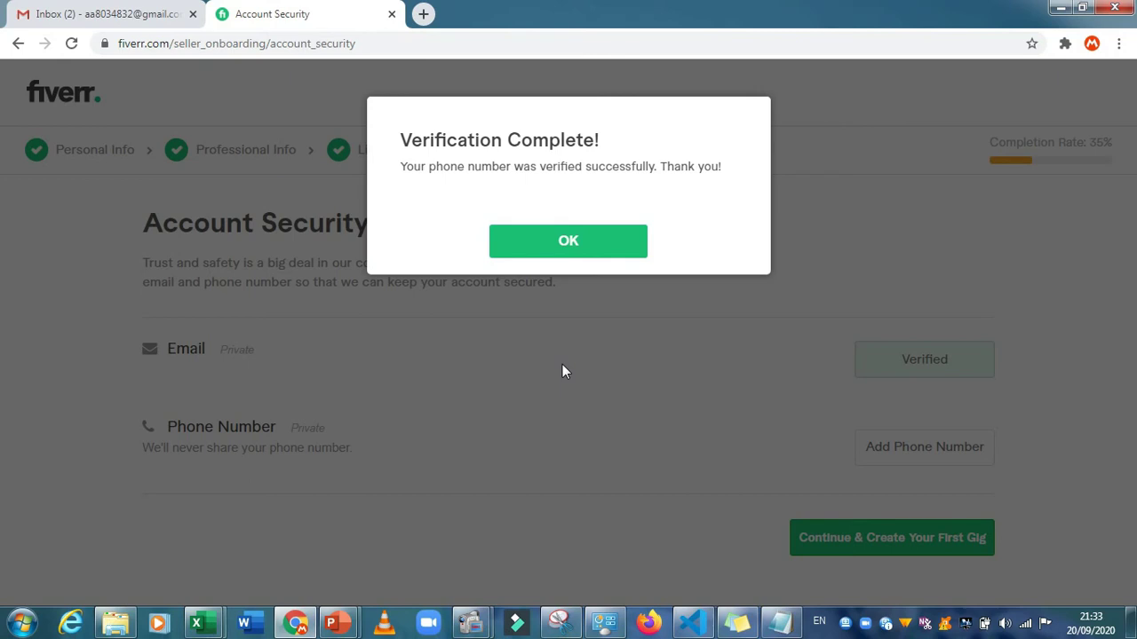
left_click(591, 241)
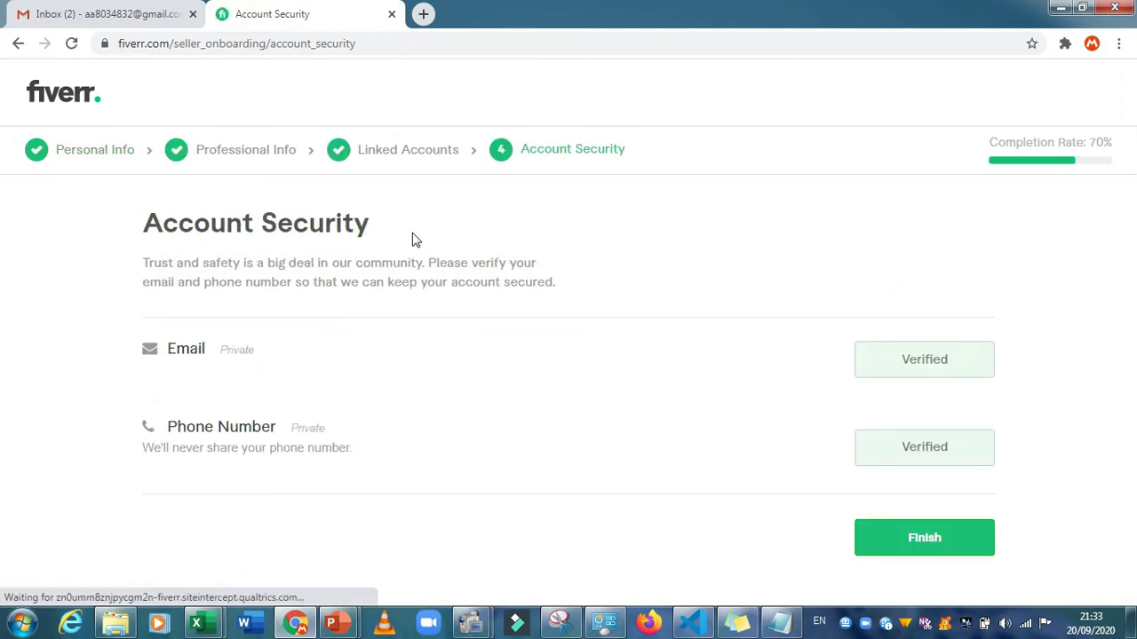
left_click(936, 538)
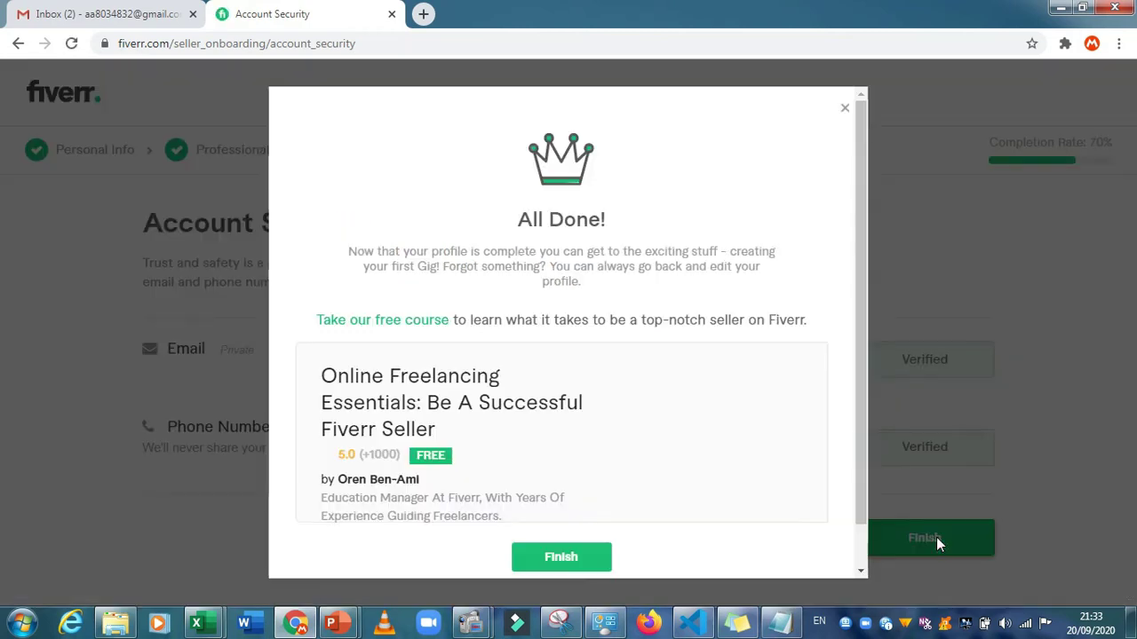
Step: Close the All Done message and go to the Gig Title field on the Overview step
left_click(559, 558)
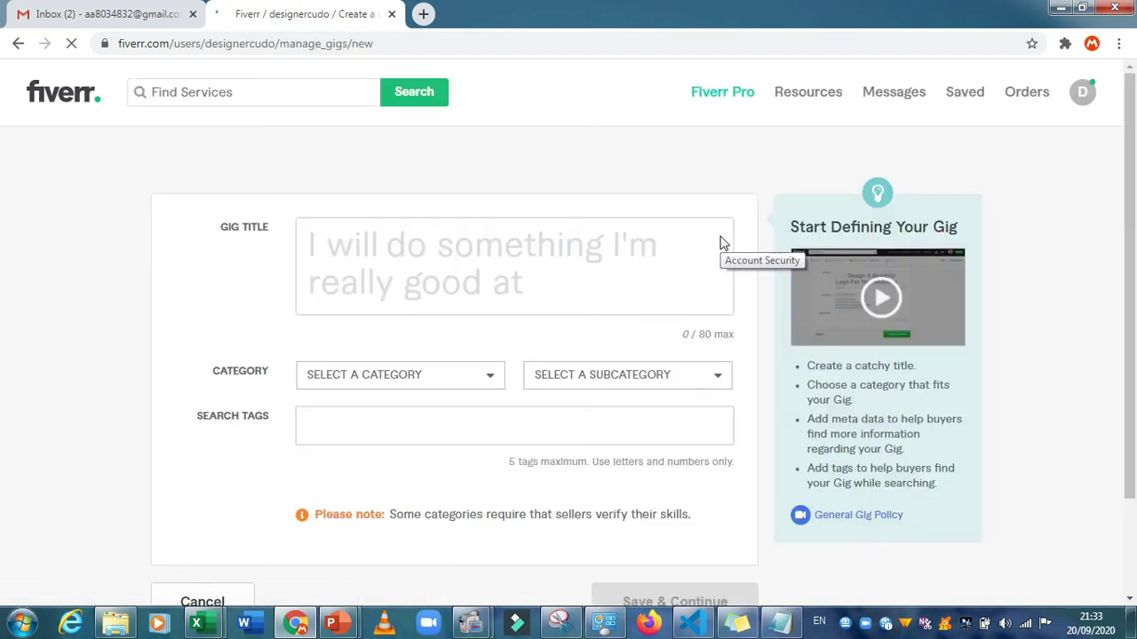
scroll(1133, 240, "down", 2)
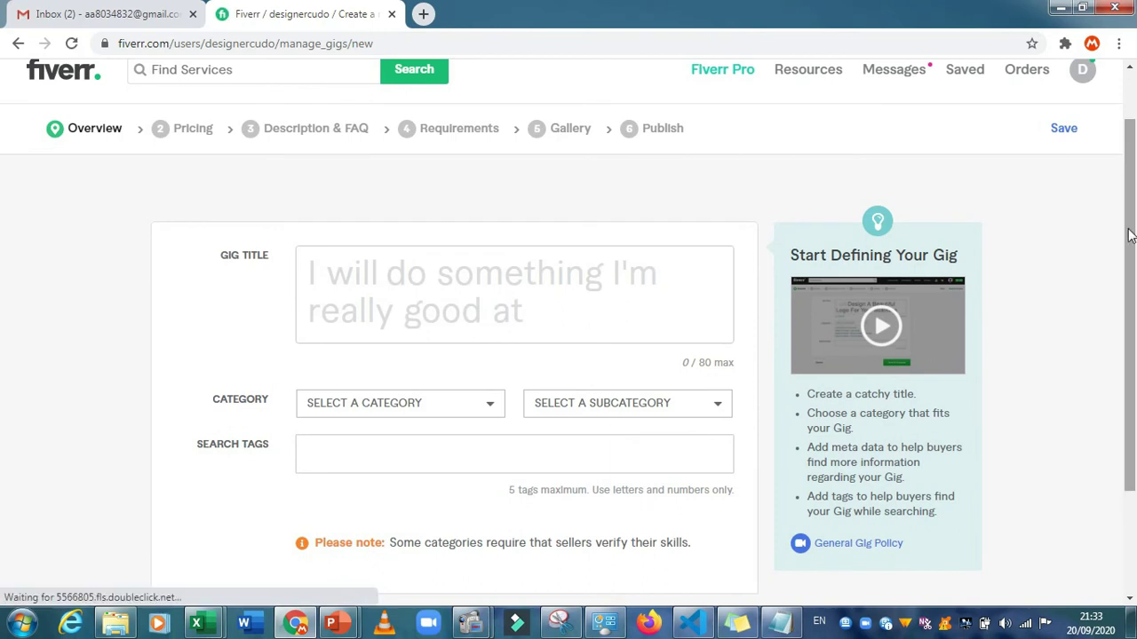
left_click_drag(1130, 233, 1128, 281)
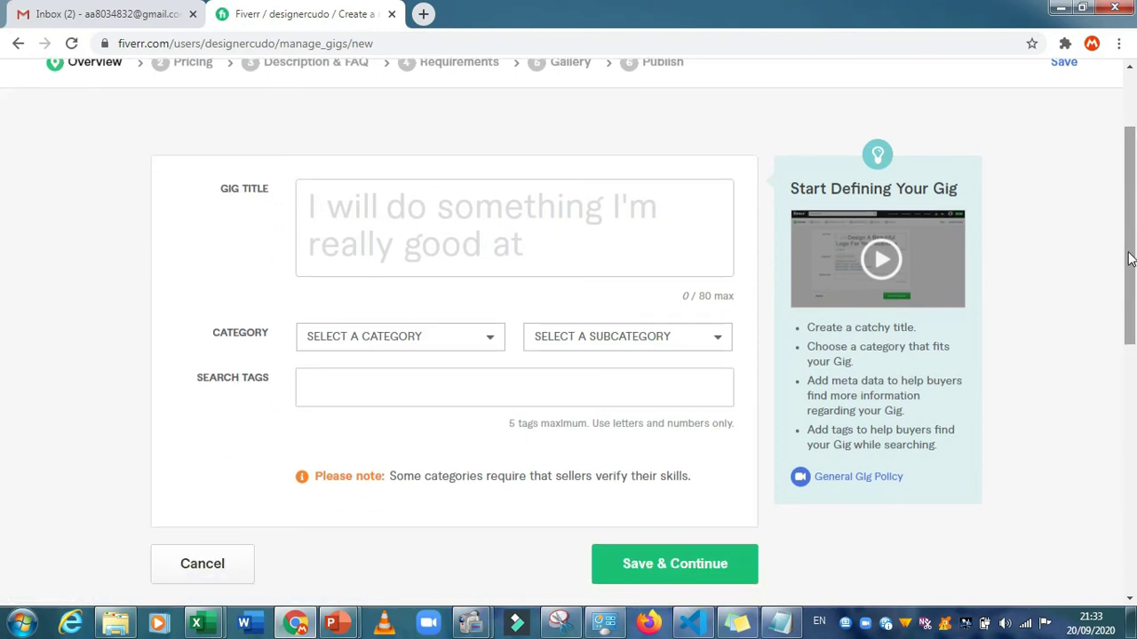
left_click_drag(1130, 242, 1130, 231)
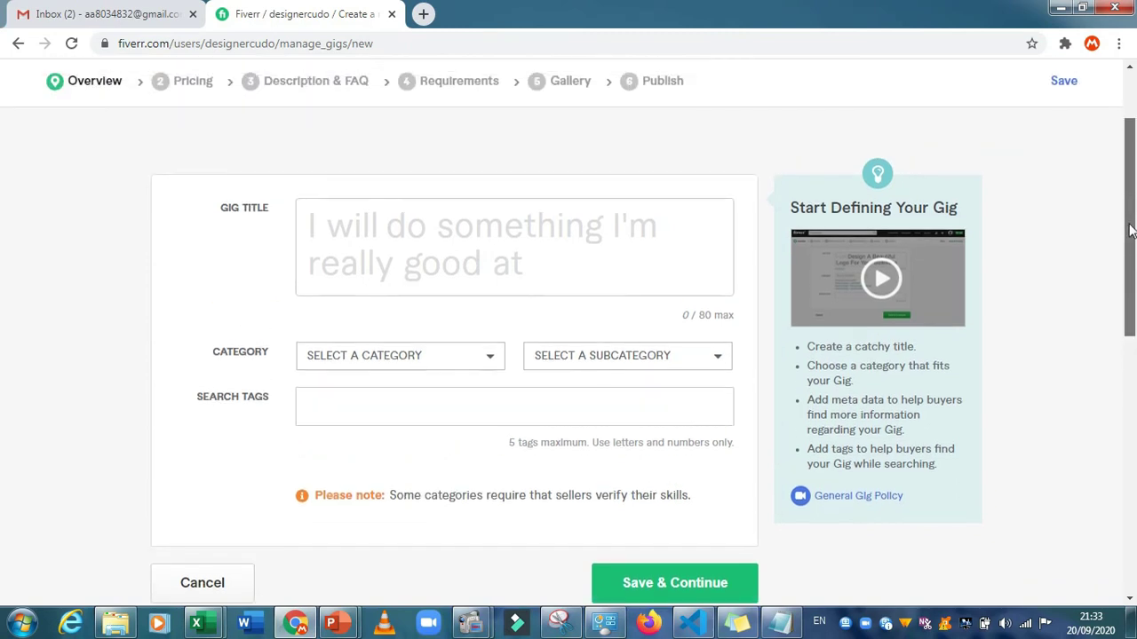
left_click(728, 252)
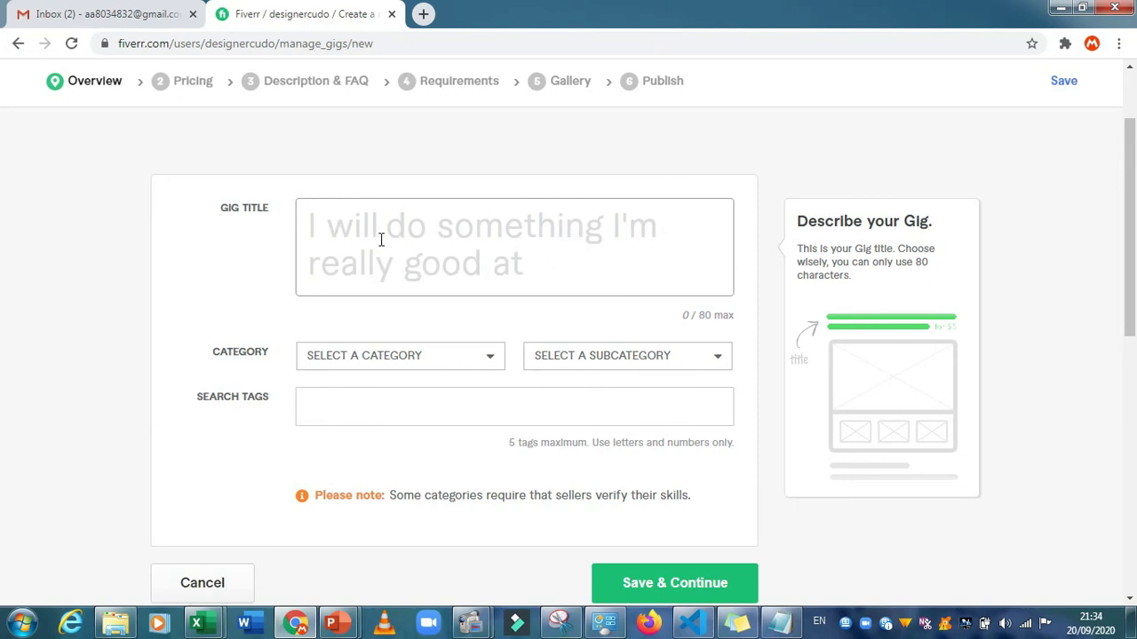
Step: Finish the gig title with 'edit any type of image just according to your requirement.'
type("edit ")
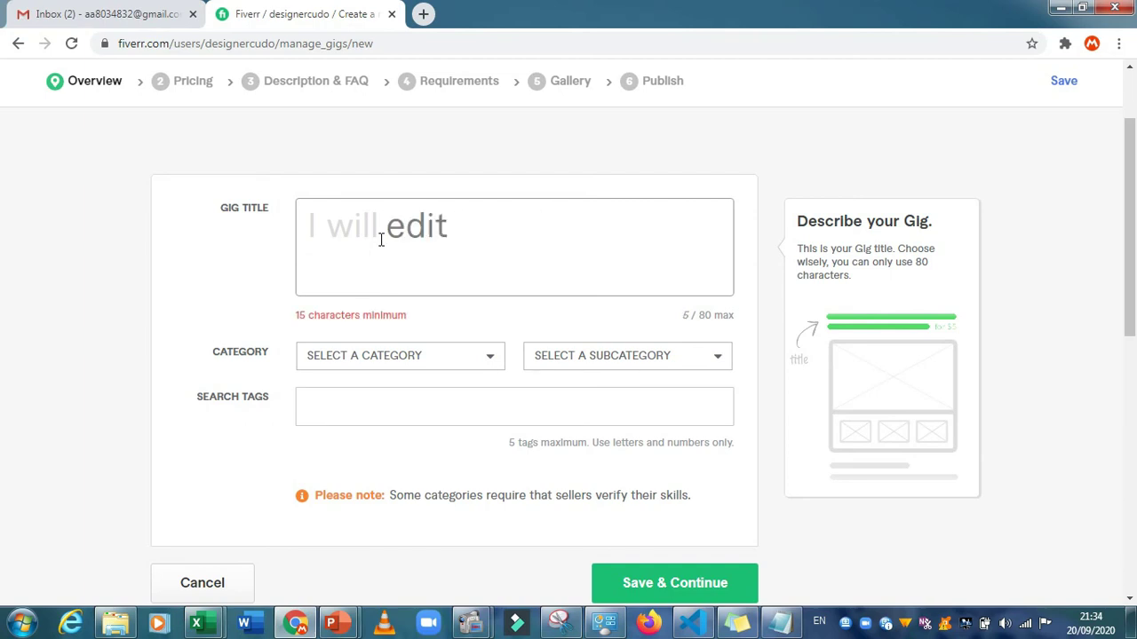
type("any ")
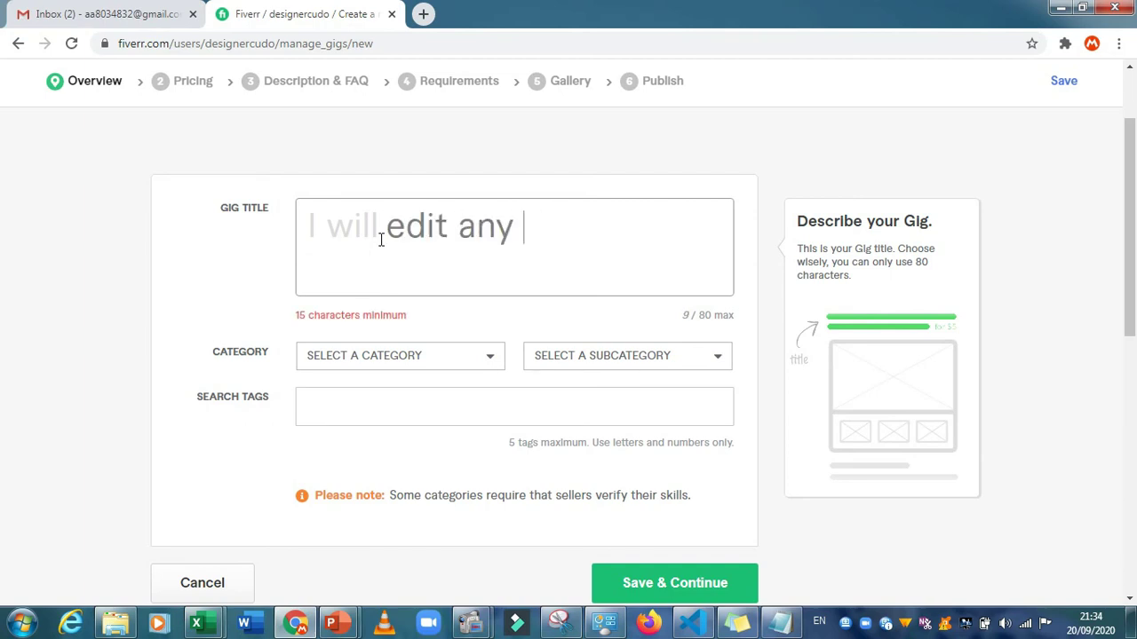
type("type og")
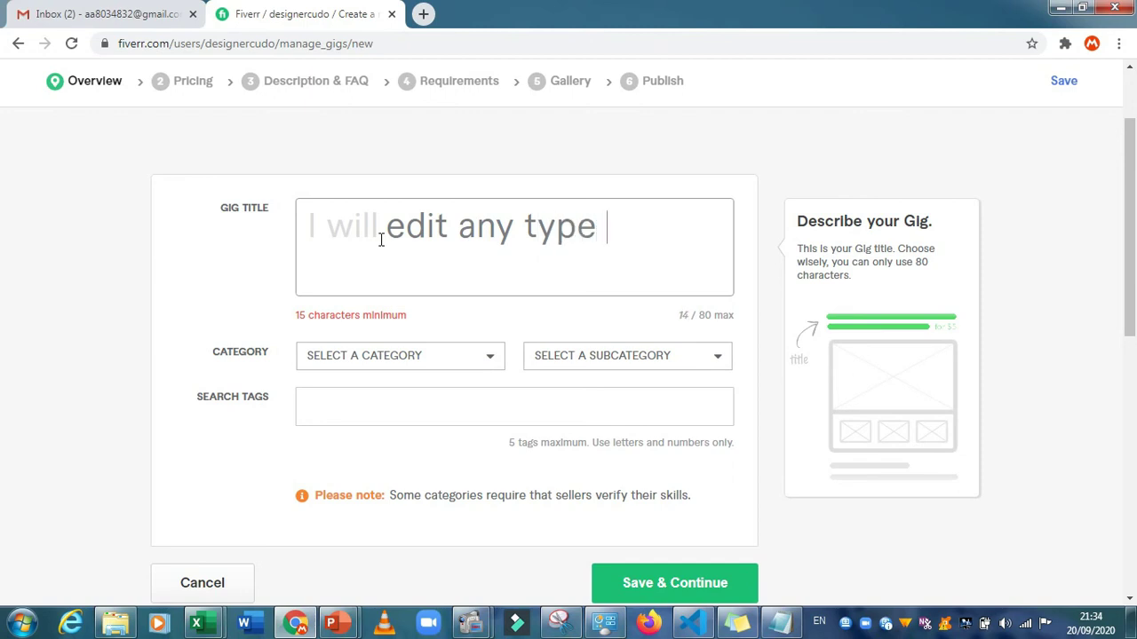
key("BackSpace")
key("BackSpace")
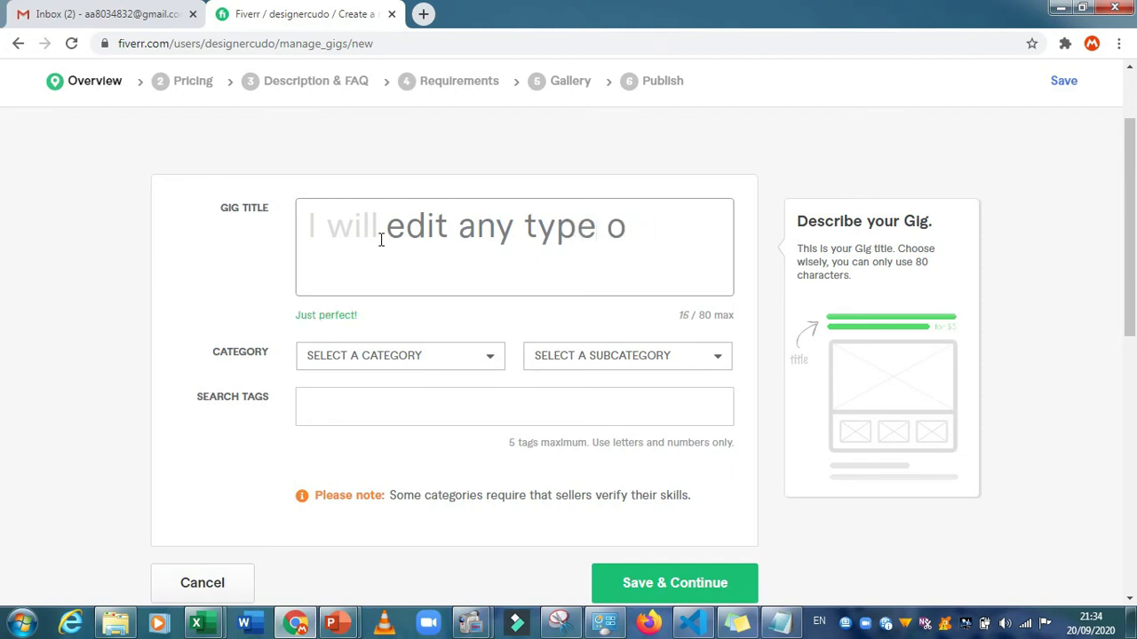
type("f ")
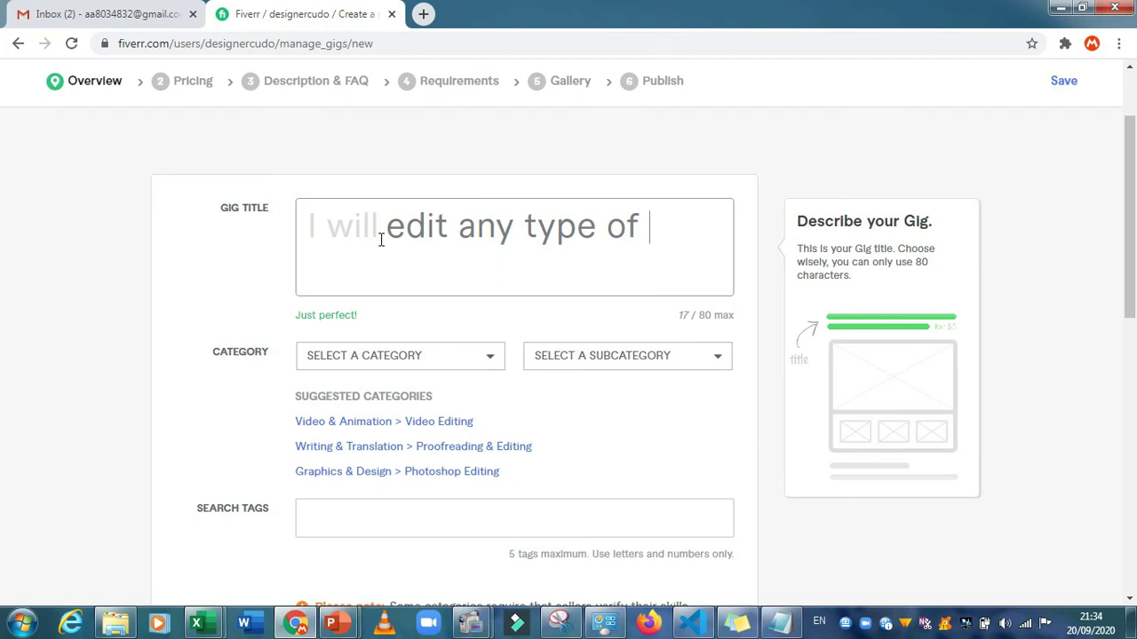
type("ima")
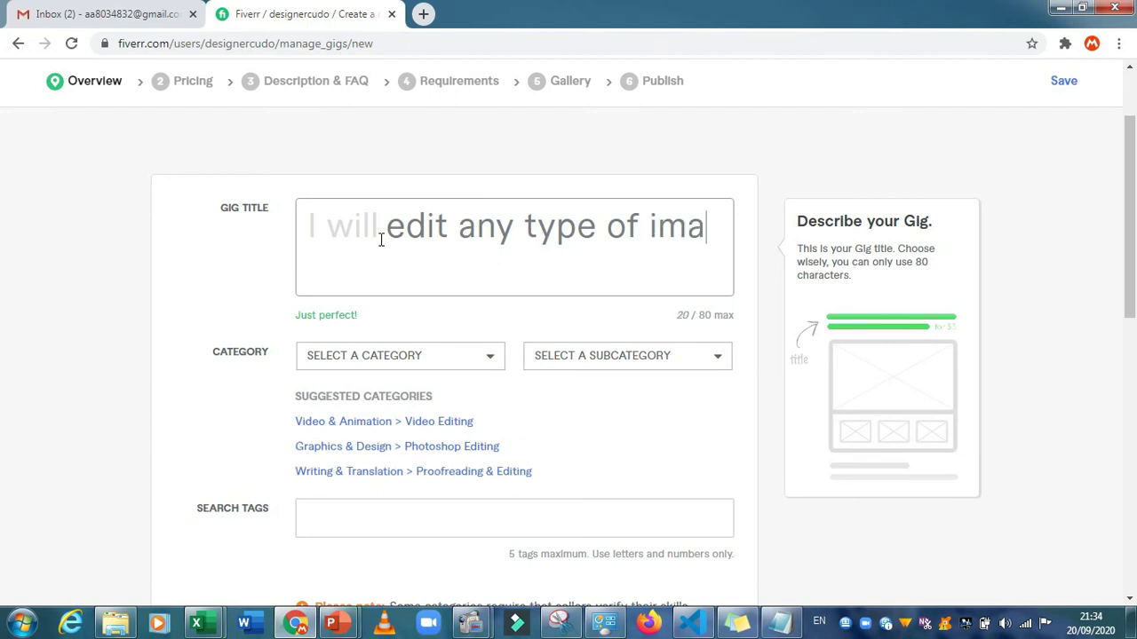
type("ge")
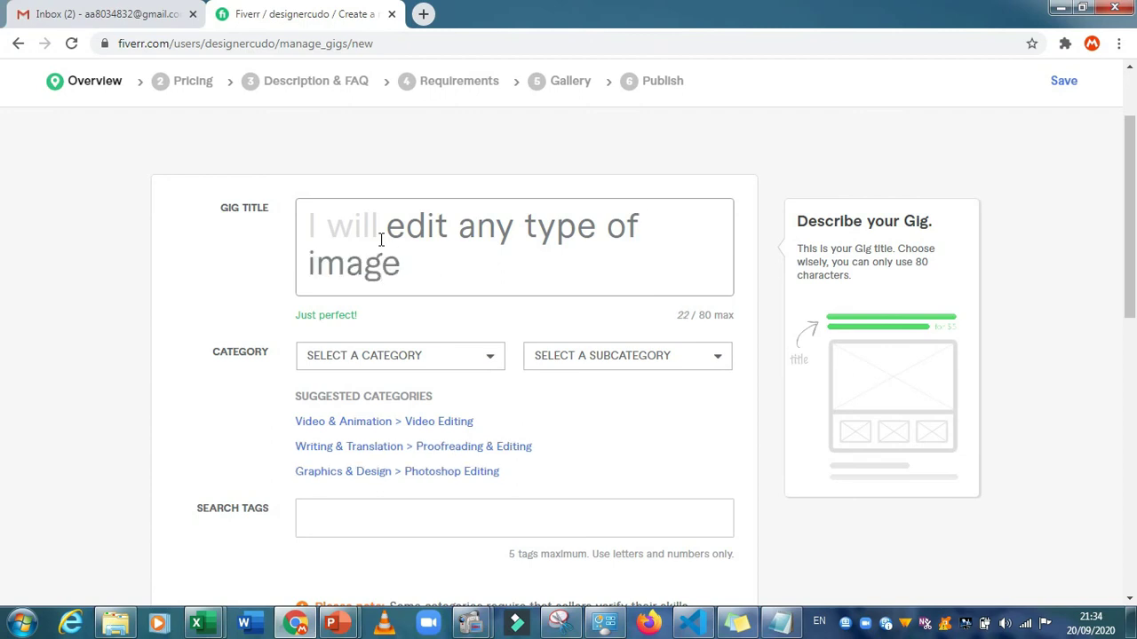
type("n")
key("BackSpace")
type("just a")
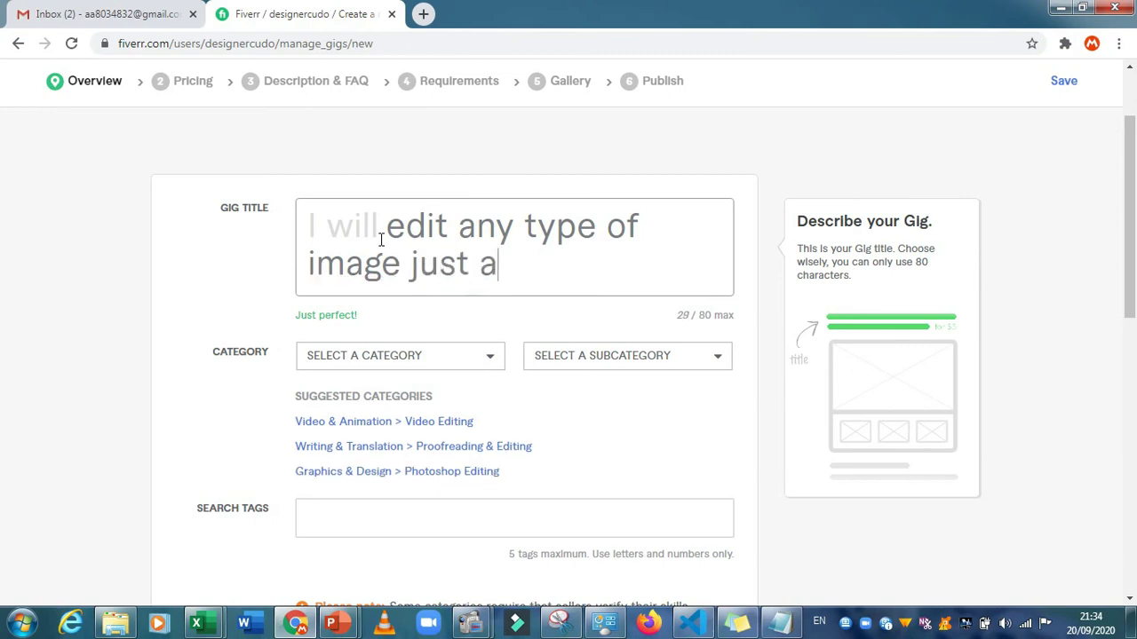
type("ccordinng")
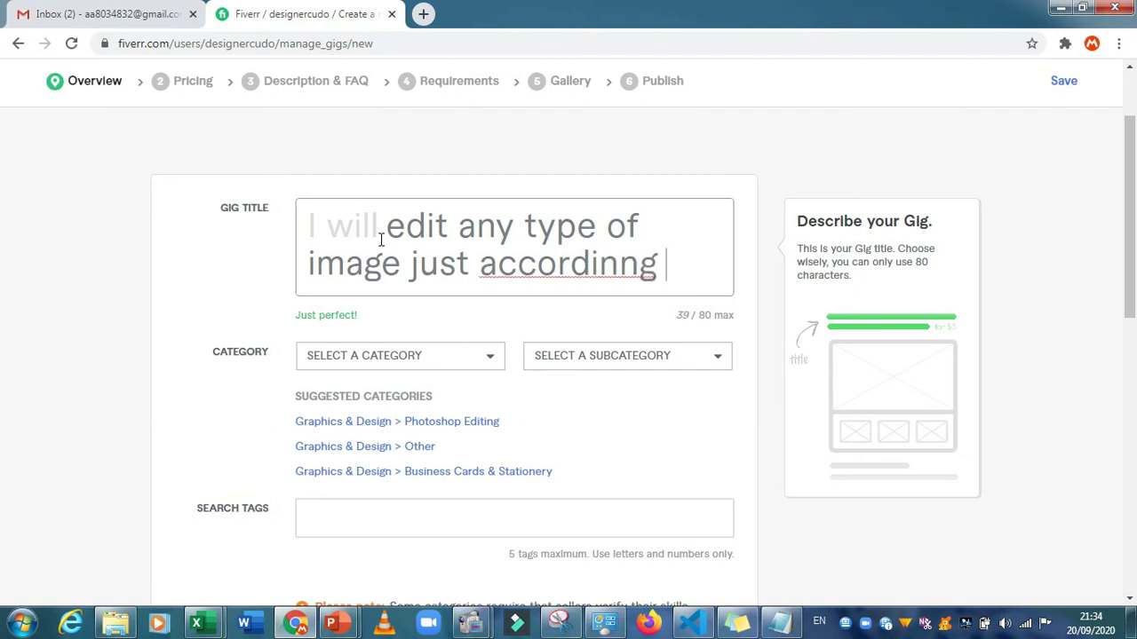
key("BackSpace")
key("BackSpace")
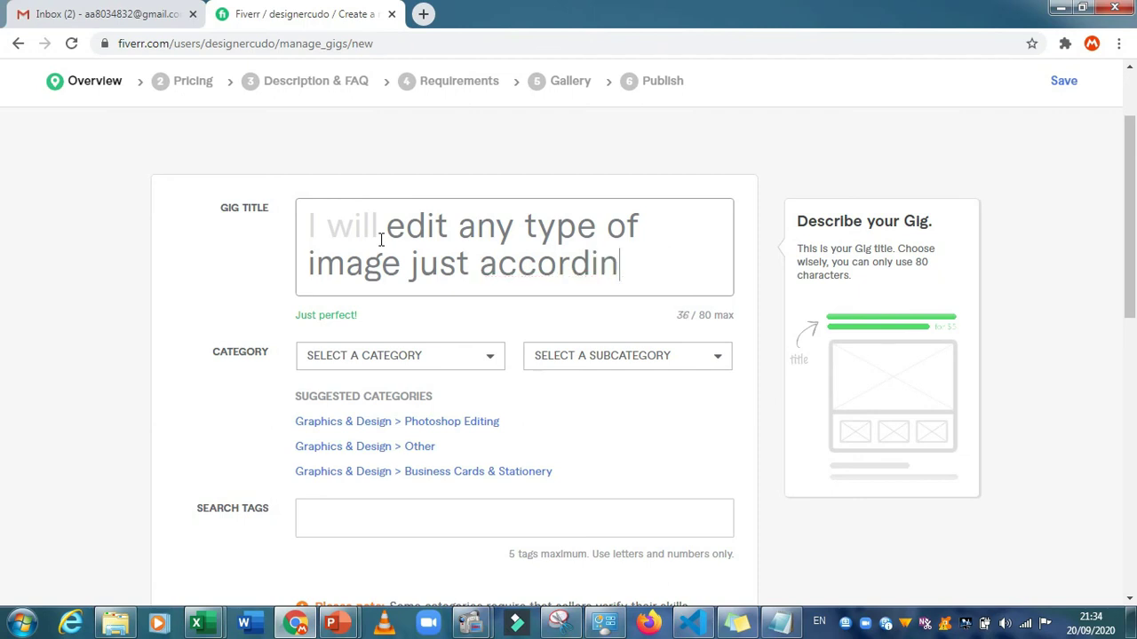
type("g to your ")
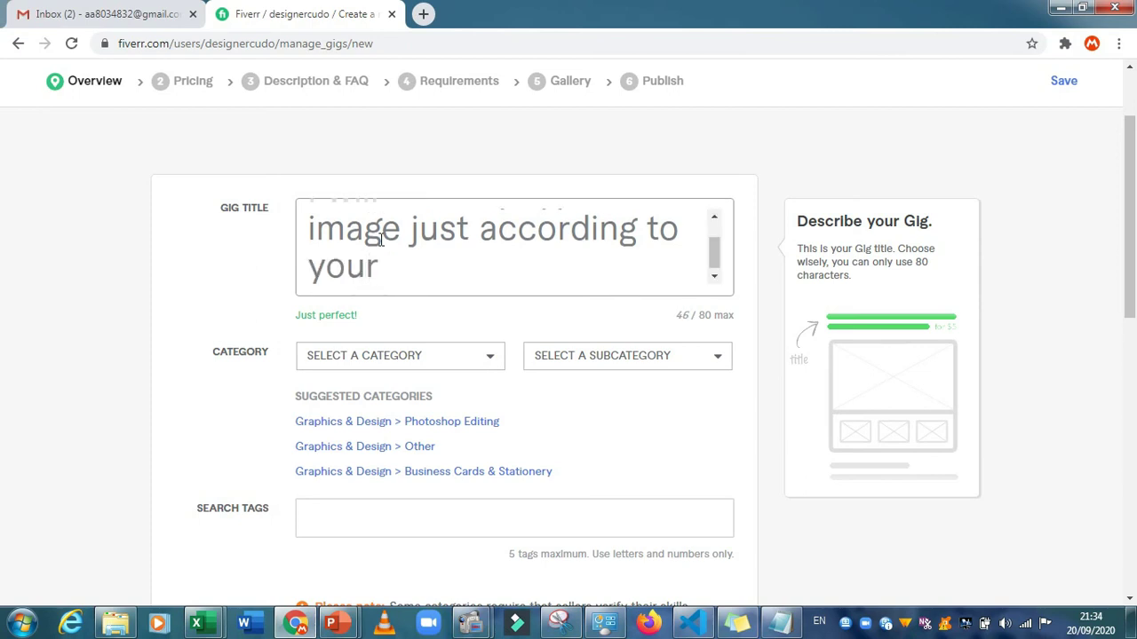
type("require")
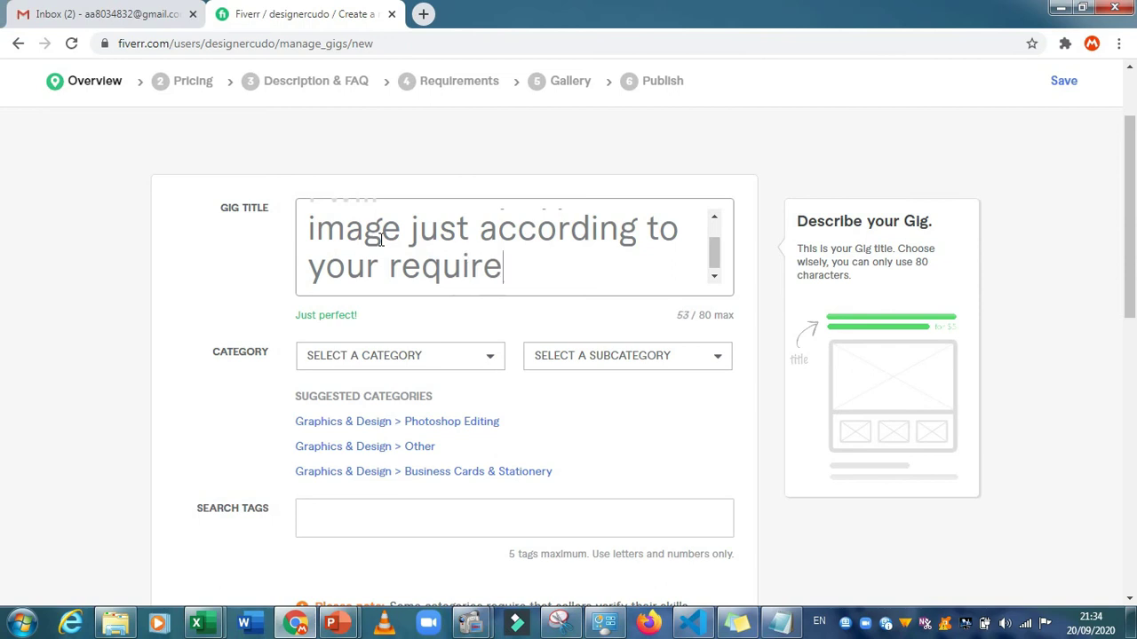
type("ment")
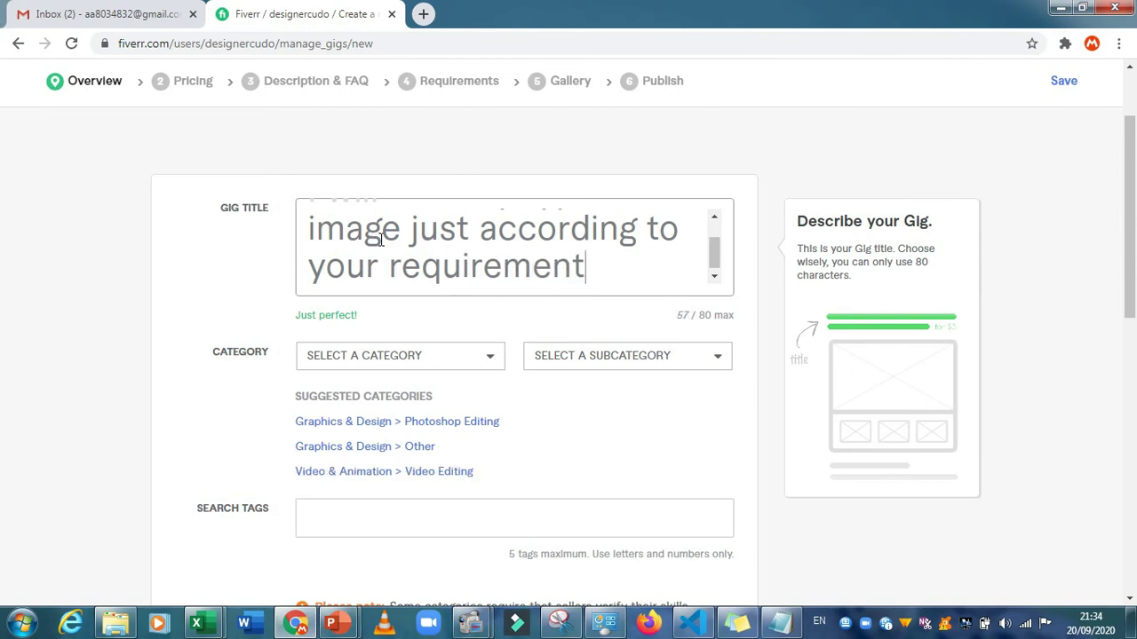
type(".")
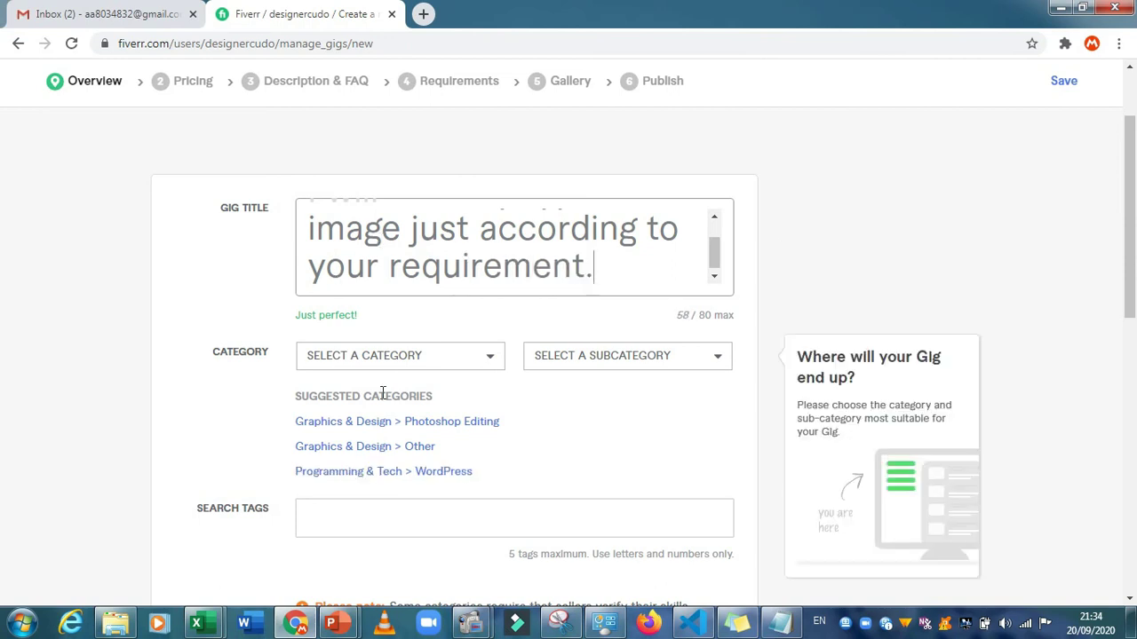
Step: File the gig under Graphics & Design > Illustration with main type Anything
left_click(491, 356)
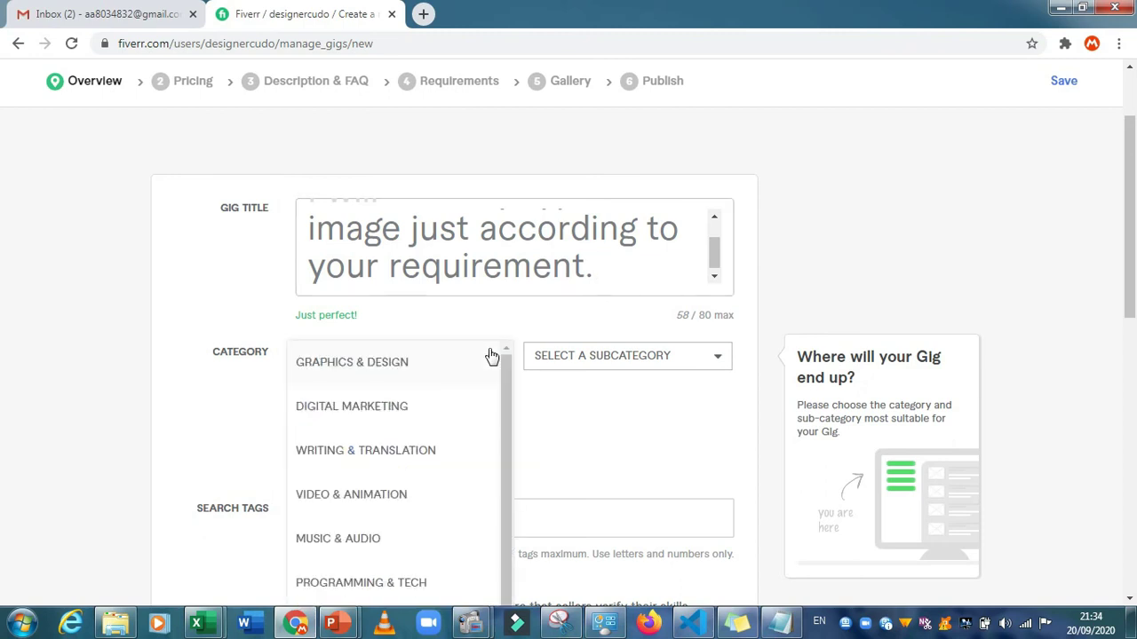
left_click(418, 369)
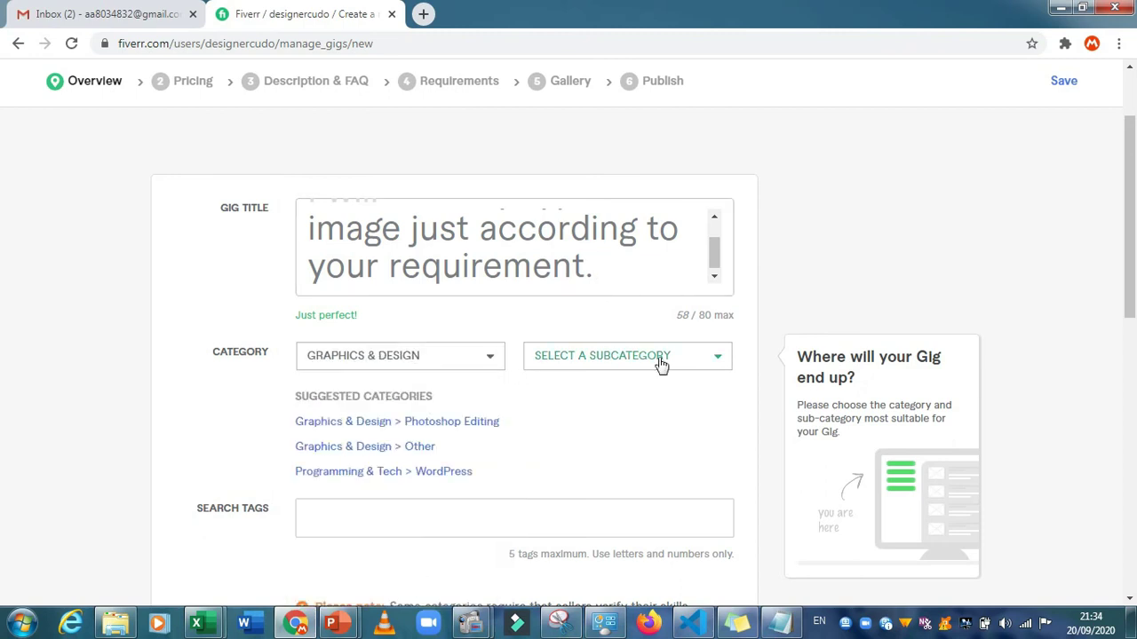
left_click(718, 361)
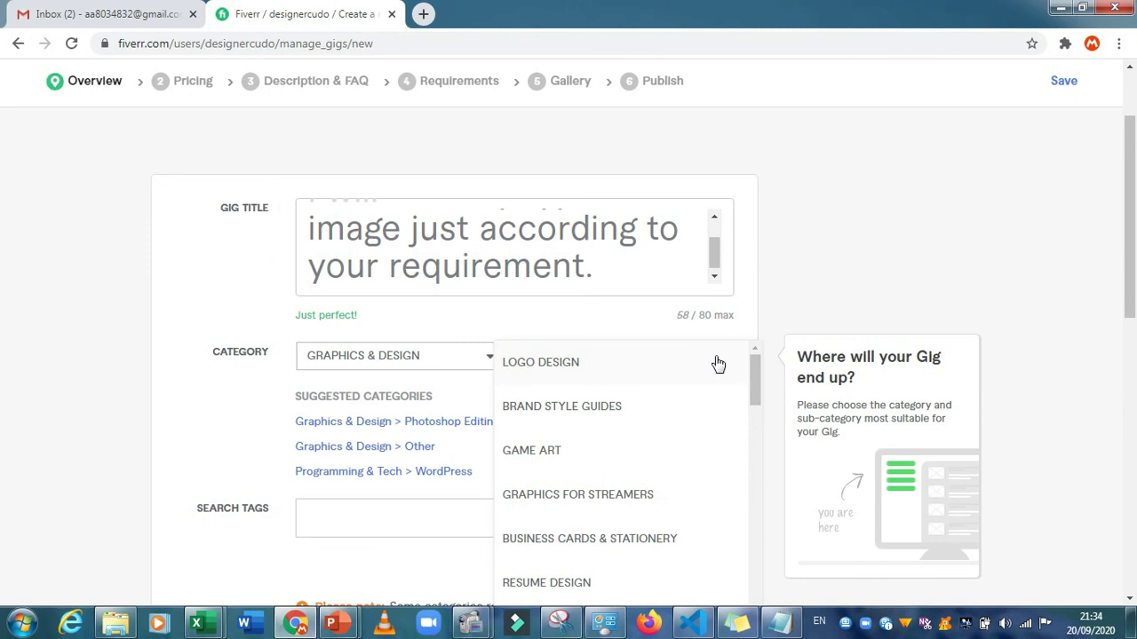
scroll(774, 254, "down", 3)
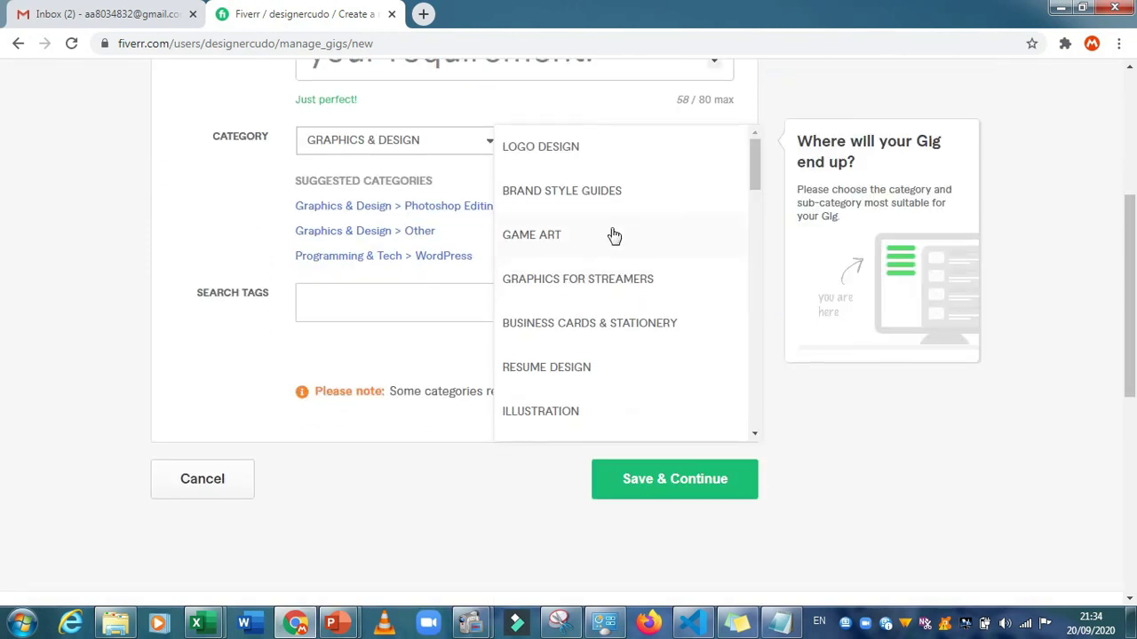
left_click(541, 412)
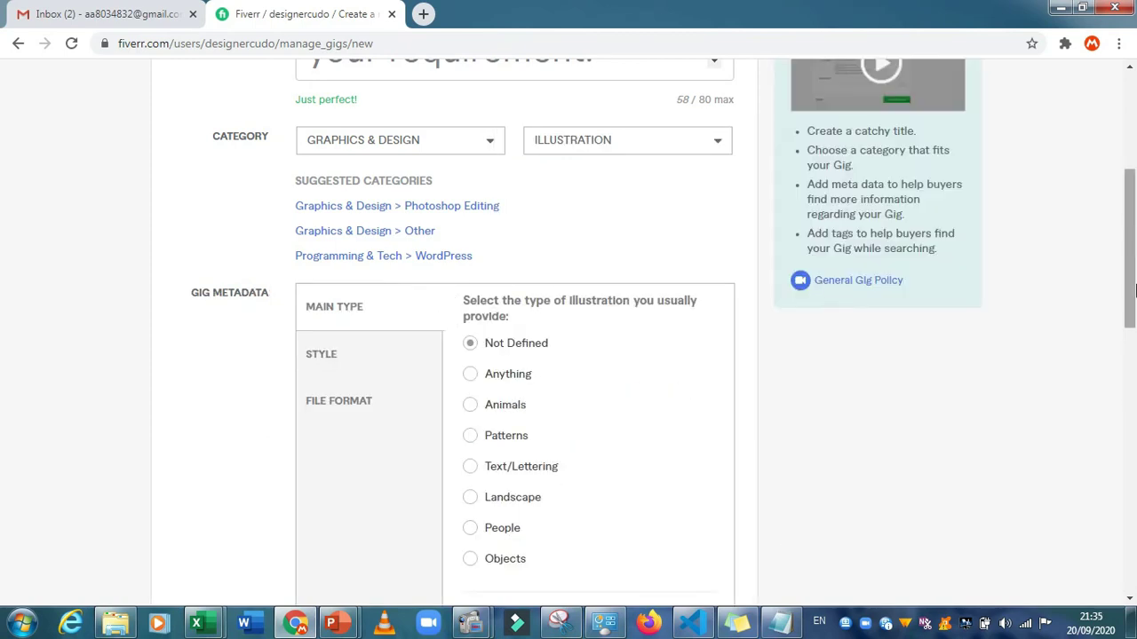
left_click_drag(1132, 288, 1132, 328)
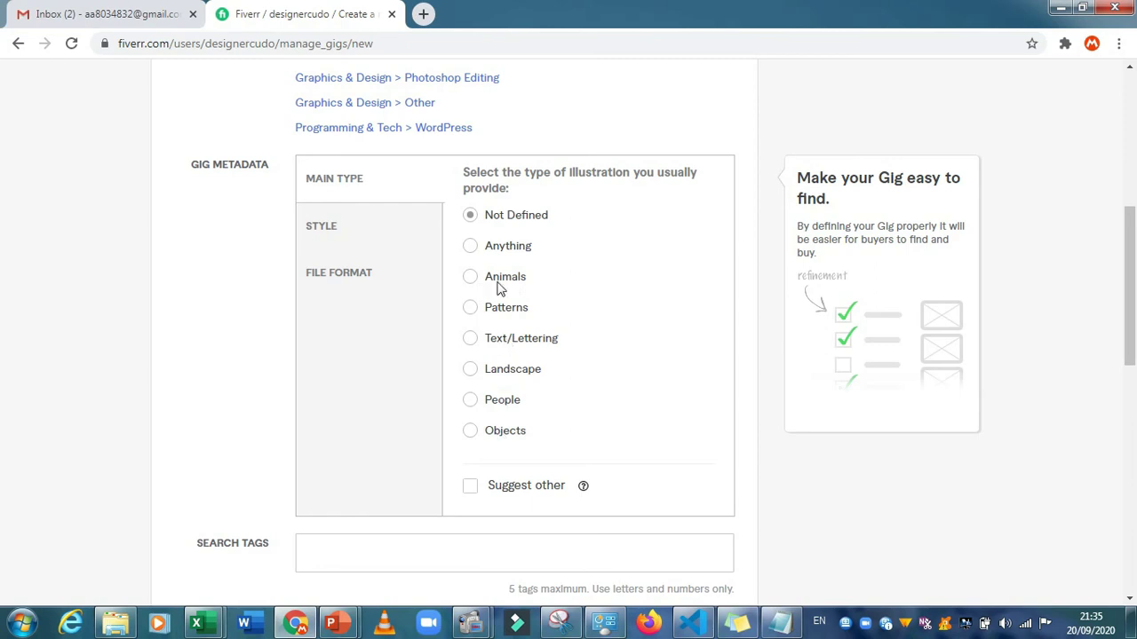
left_click(471, 247)
left_click_drag(1132, 282, 1134, 355)
Step: Add the suggested search tags photoshop work, graphics design and edited to the gig
left_click(328, 296)
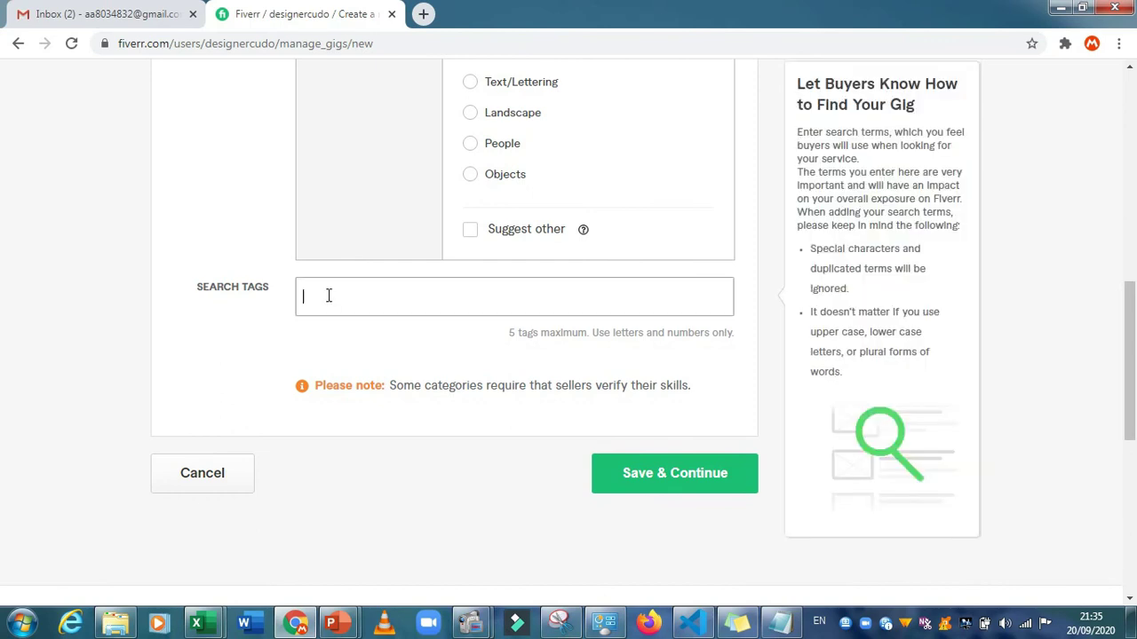
type("phot")
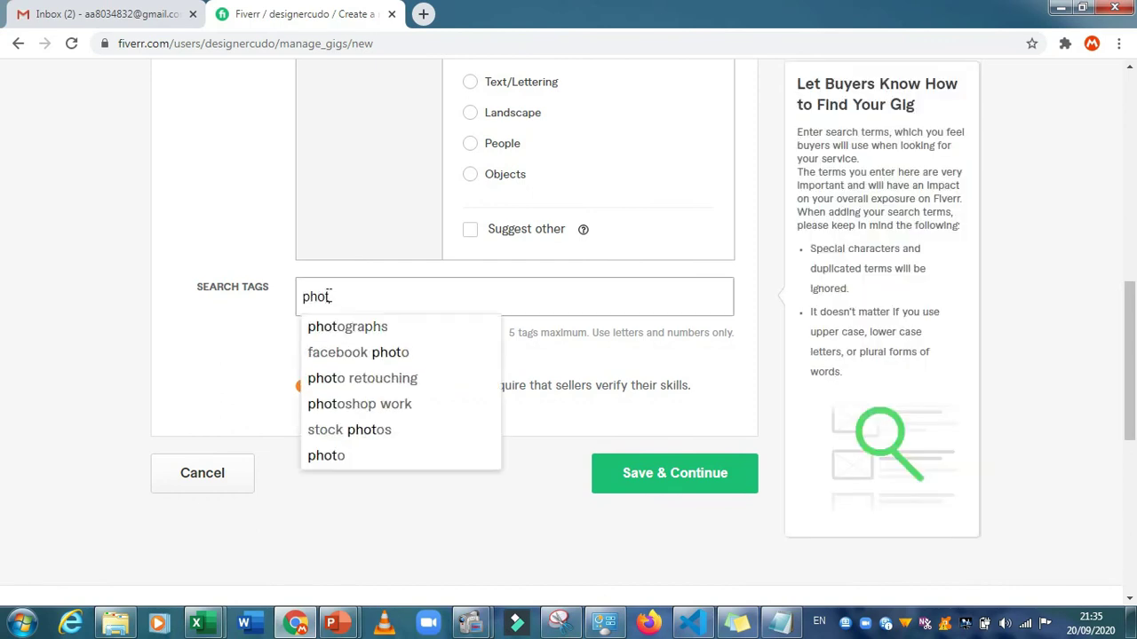
left_click(329, 405)
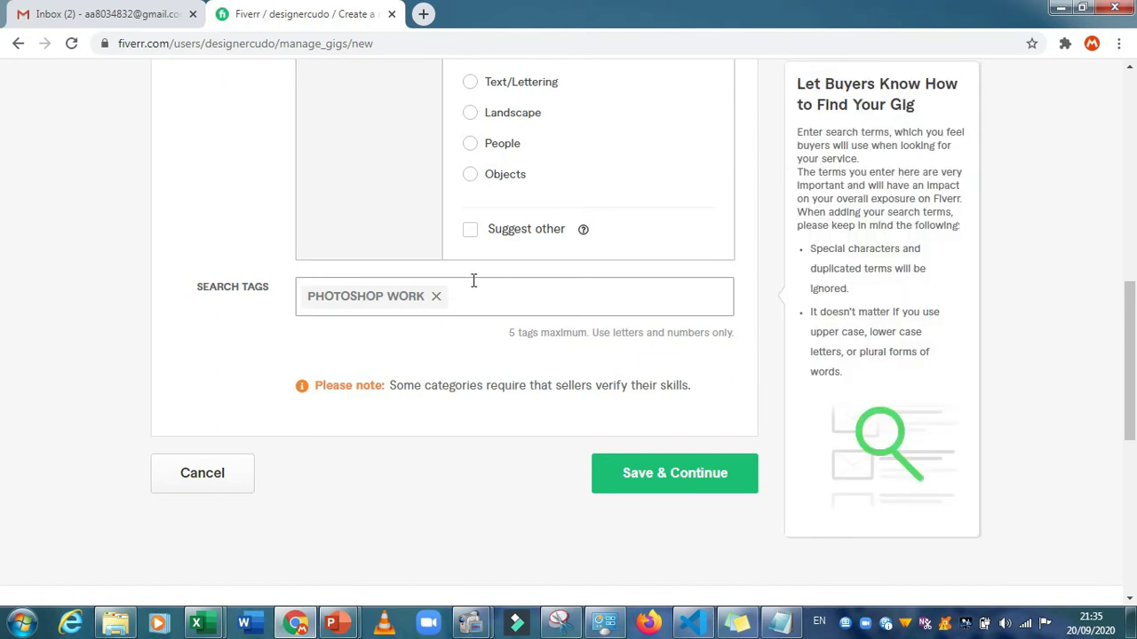
type("gra")
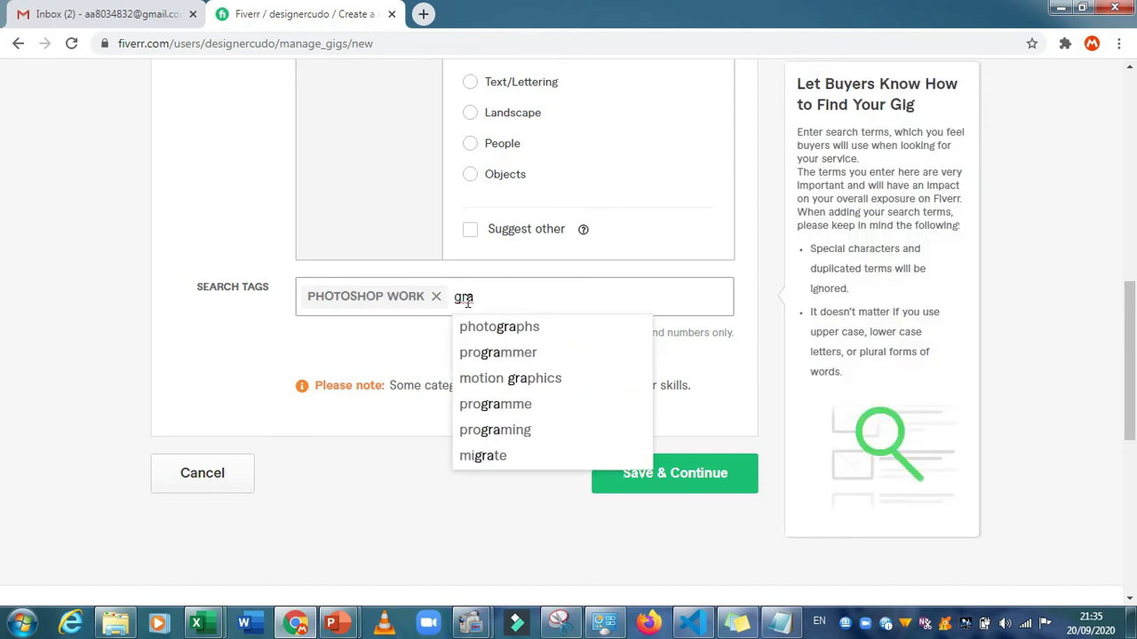
type("phic")
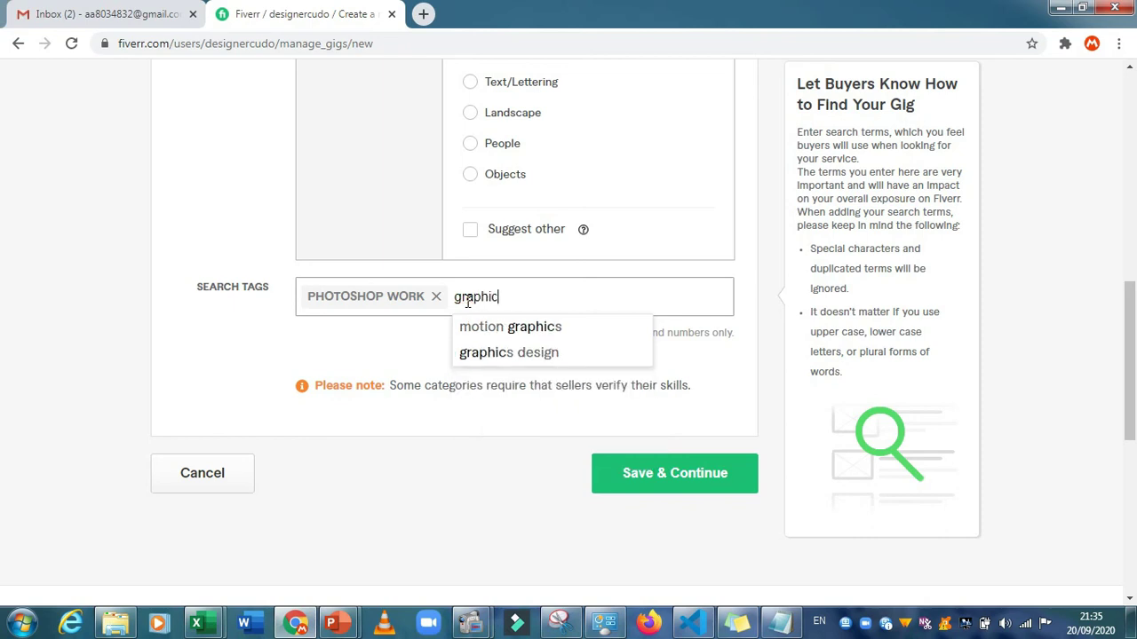
left_click(499, 355)
left_click(623, 304)
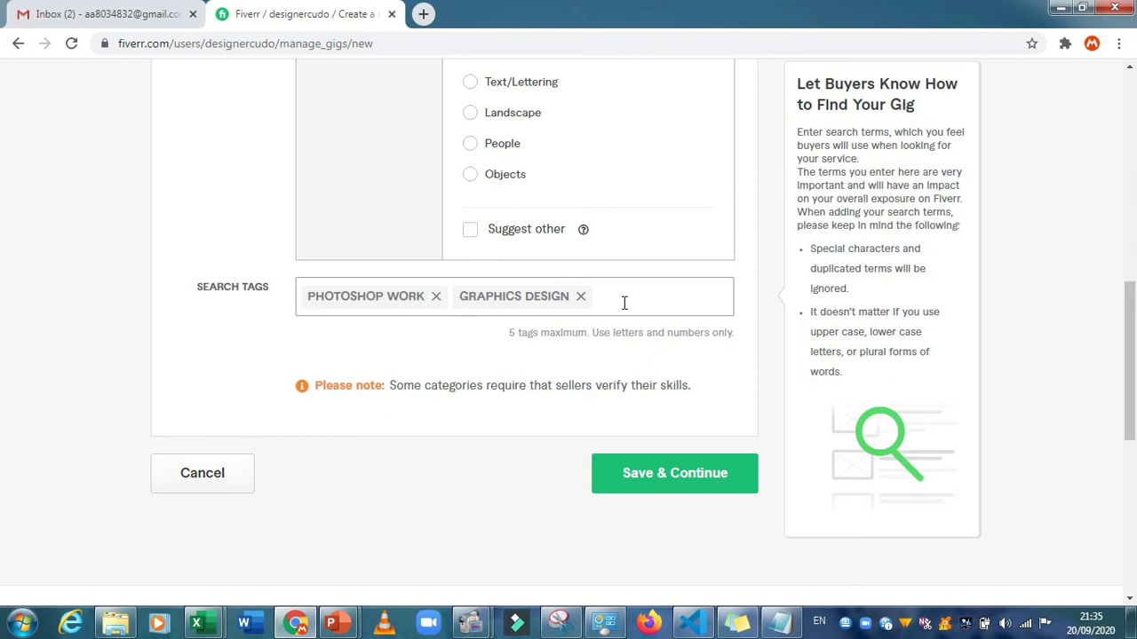
type("edi")
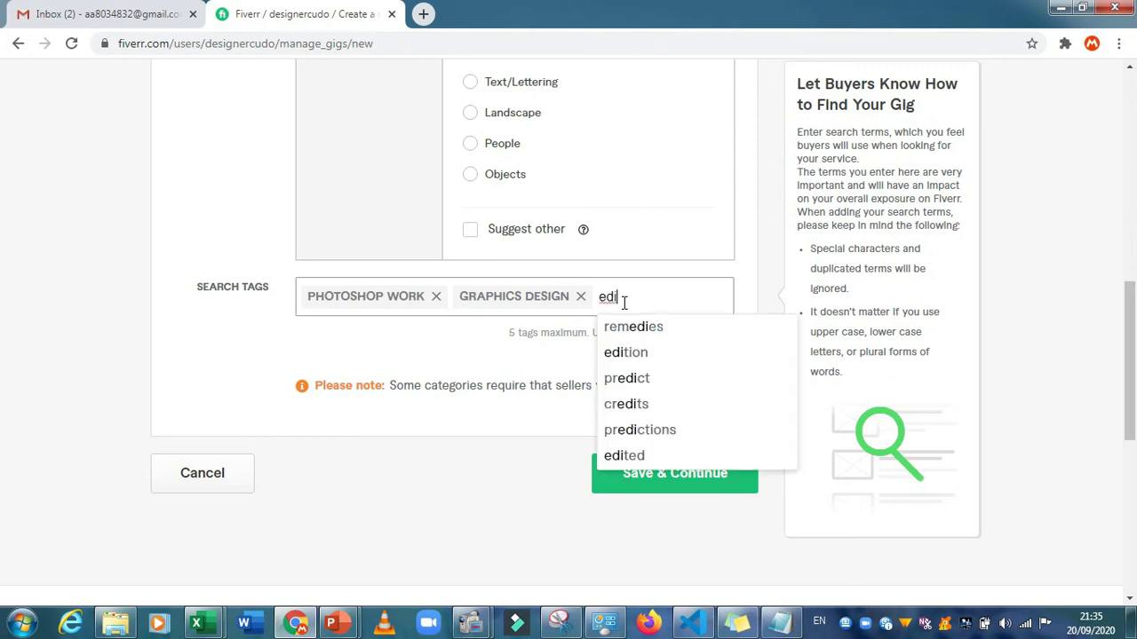
left_click(627, 455)
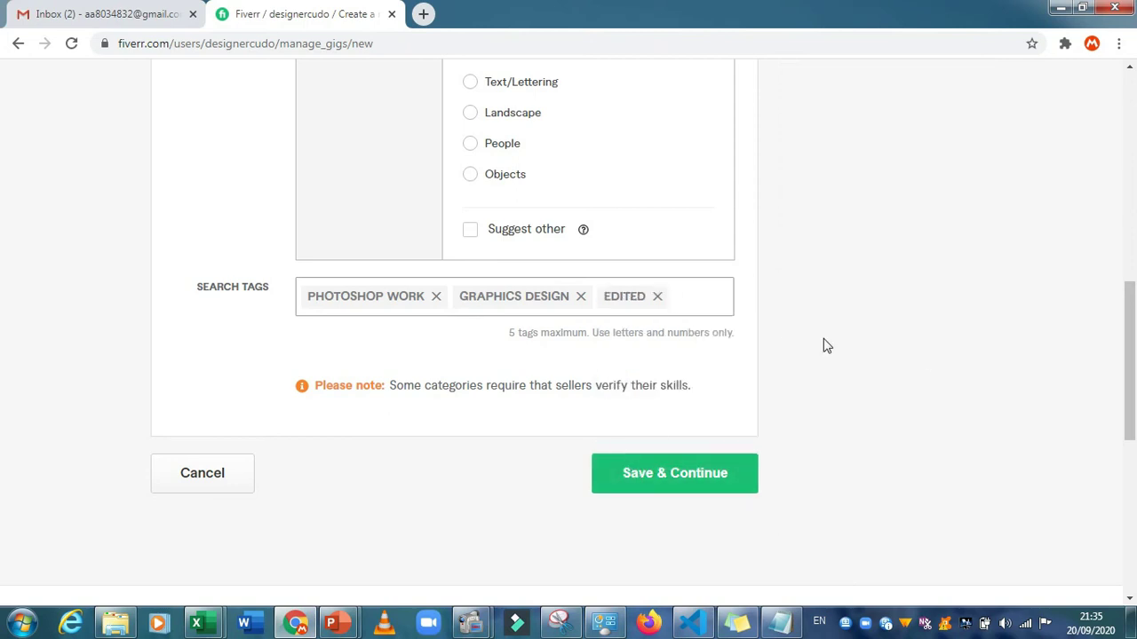
scroll(1134, 341, "down", 1)
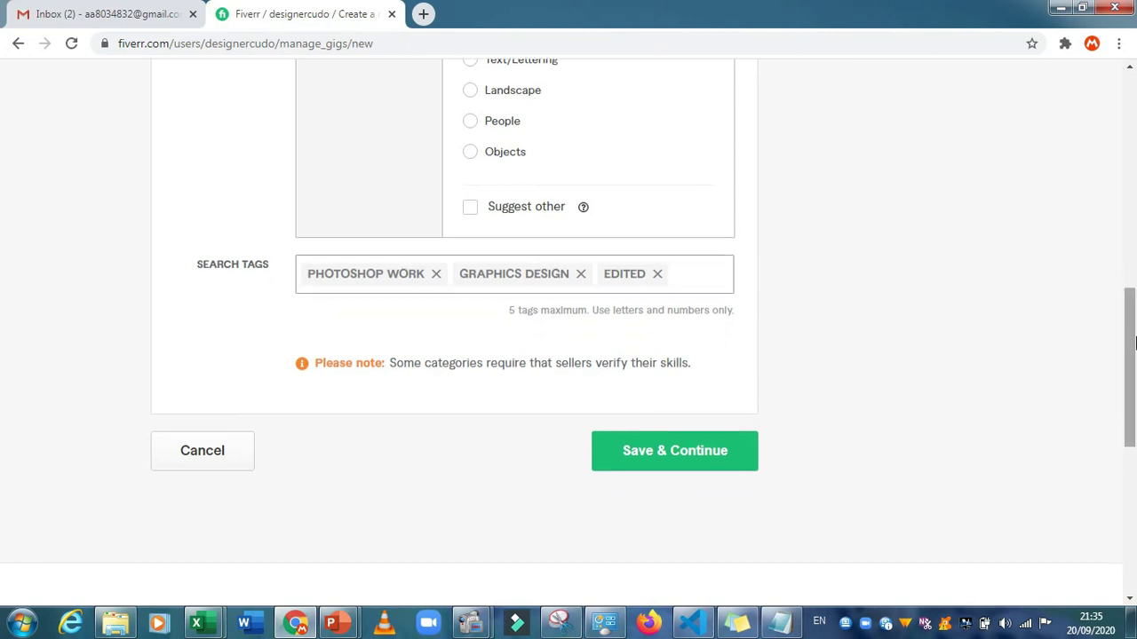
Step: Save the overview and place the cursor in the Briefly Describe Your Gig box
left_click(672, 455)
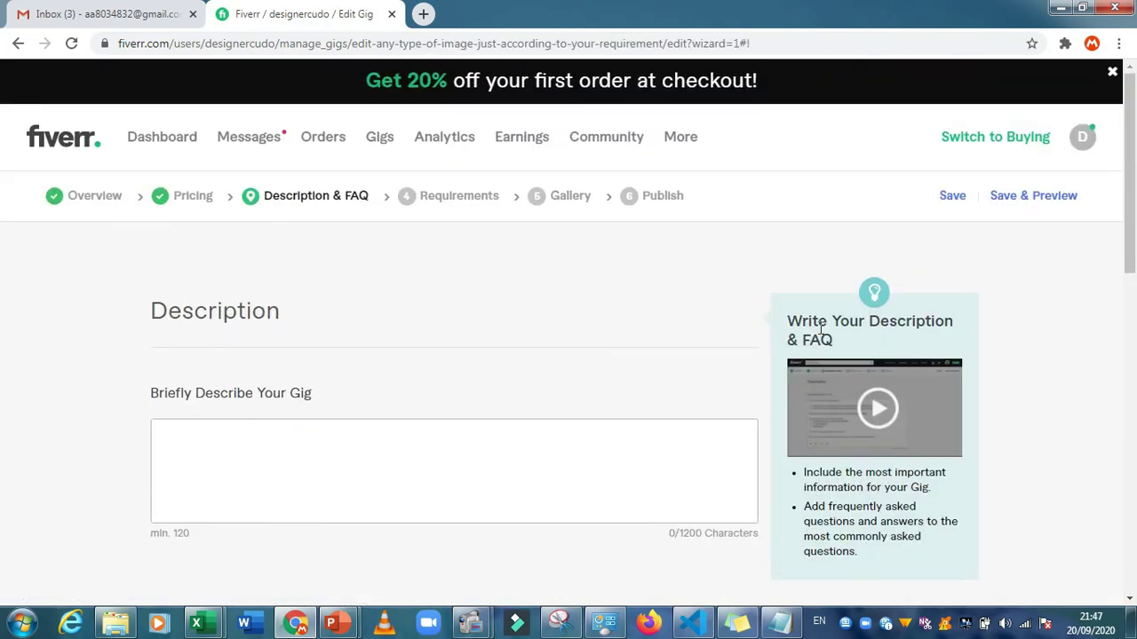
scroll(1133, 191, "down", 1)
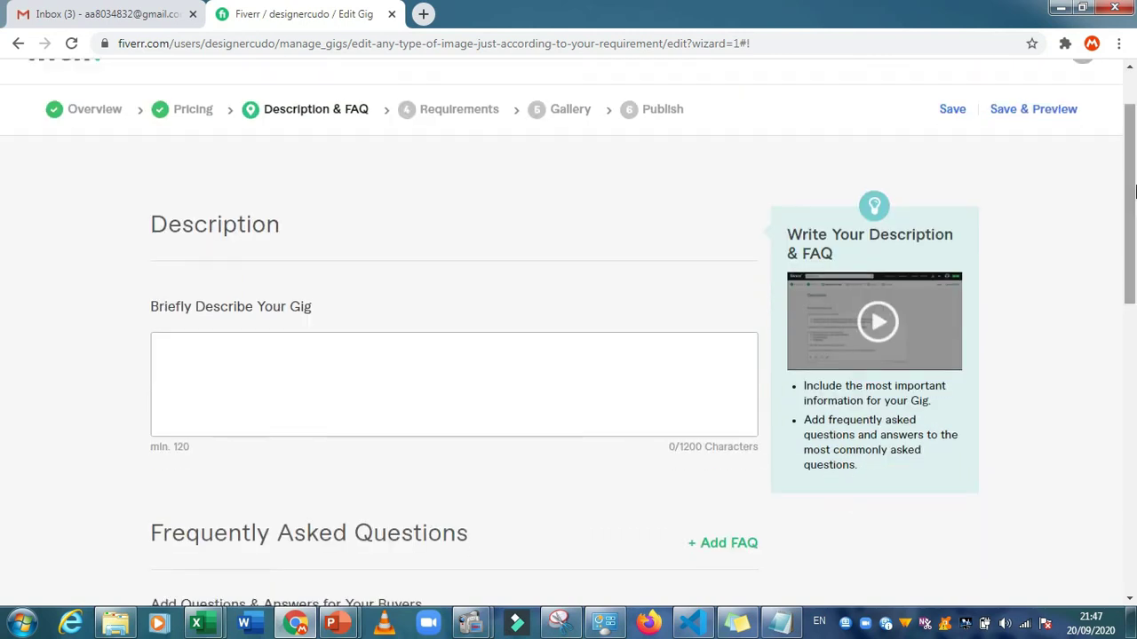
mouse_move(1133, 191)
left_mouse_down()
mouse_move(1133, 263)
mouse_move(1133, 209)
left_mouse_up()
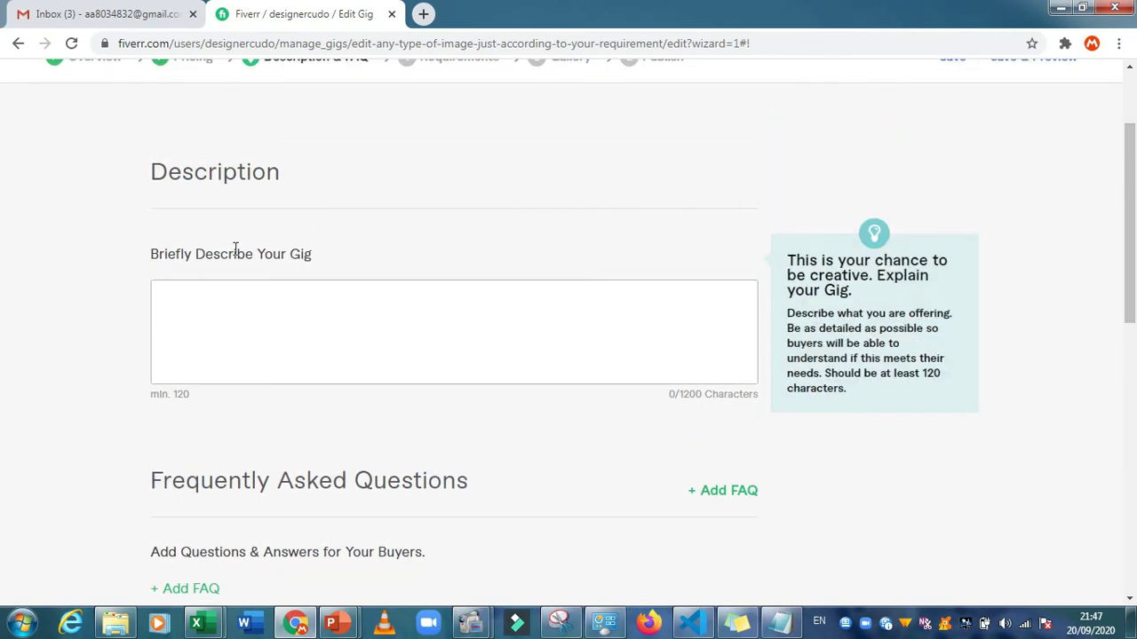
left_click(196, 290)
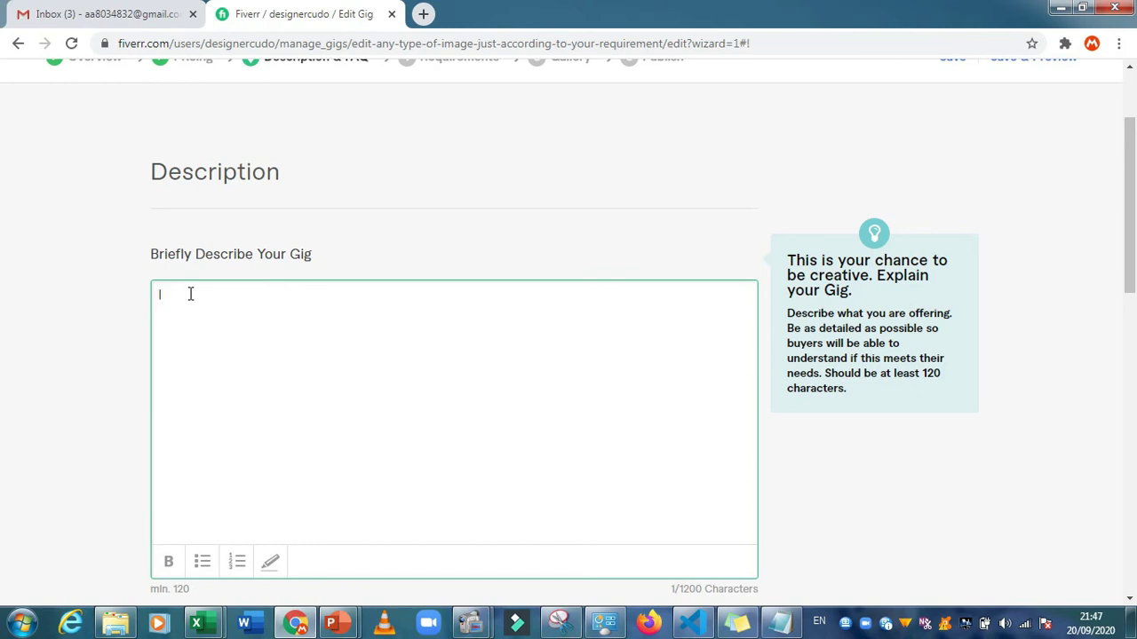
Step: Write a 144-character description: professional graphic designer, five years' work, expert in photoshop and illustrator
type("am a")
key("BackSpace")
key("BackSpace")
key("BackSpace")
key("BackSpace")
key("BackSpace")
type("Hw")
key("BackSpace")
type("ello, Iam a professiona")
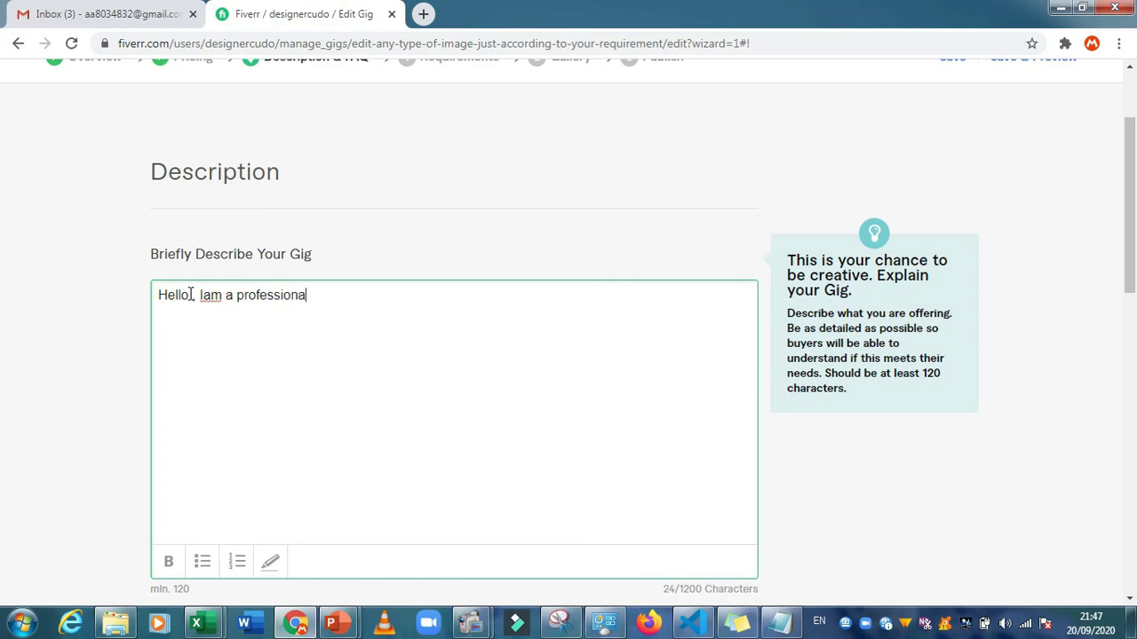
type("l grapg")
key("BackSpace")
type("hic designer ")
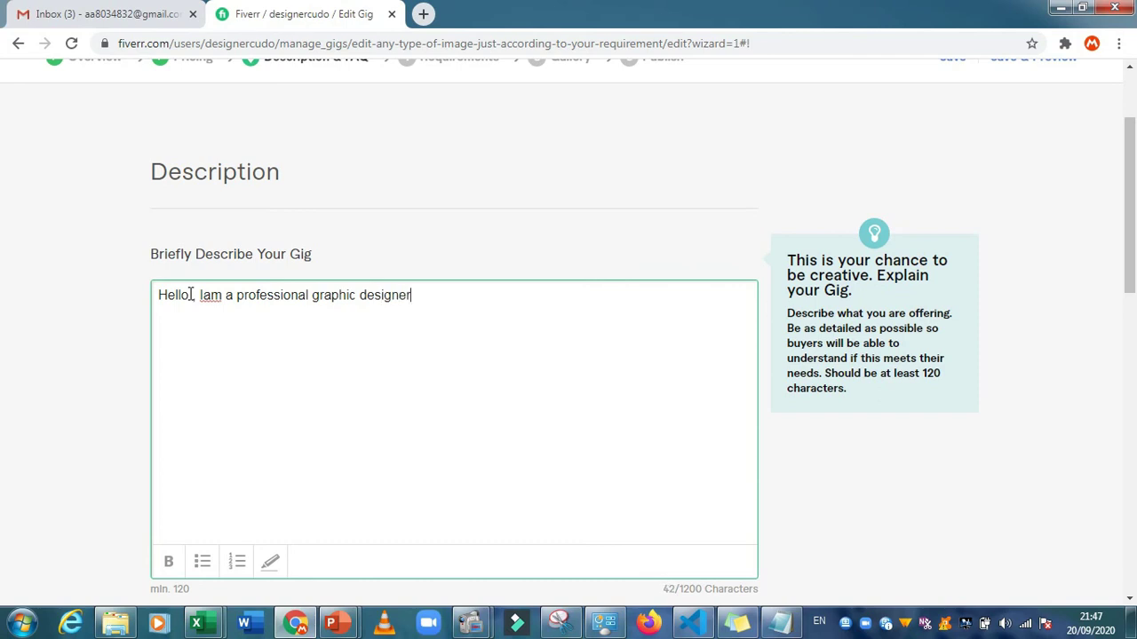
type("and working fron ")
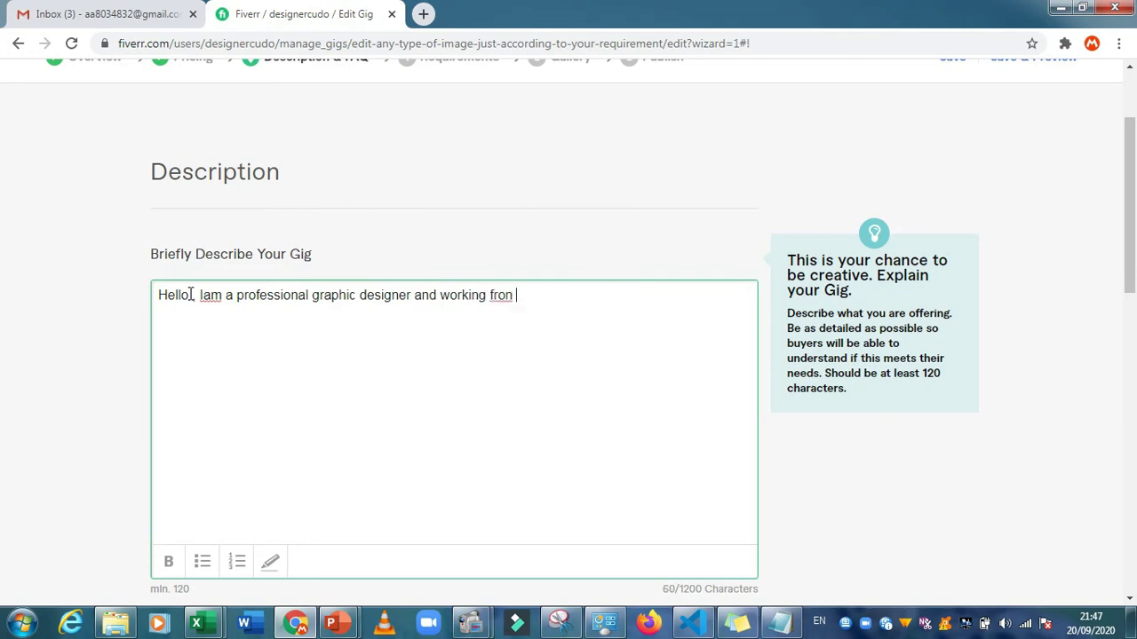
type("last five years.")
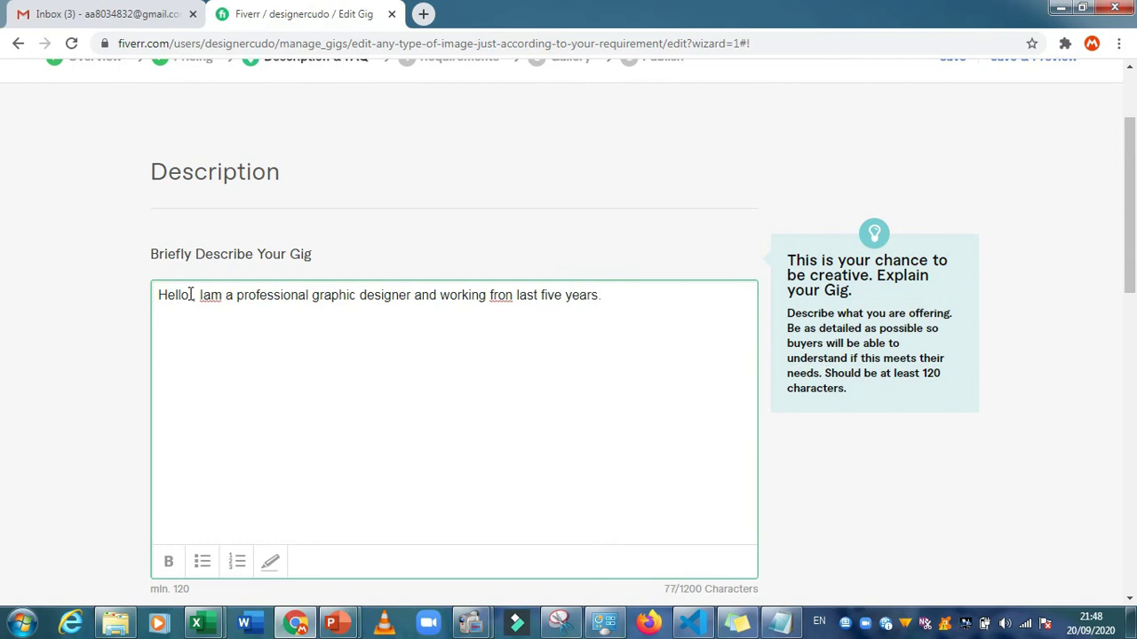
type("I love to w")
key("BackSpace")
type("ay with")
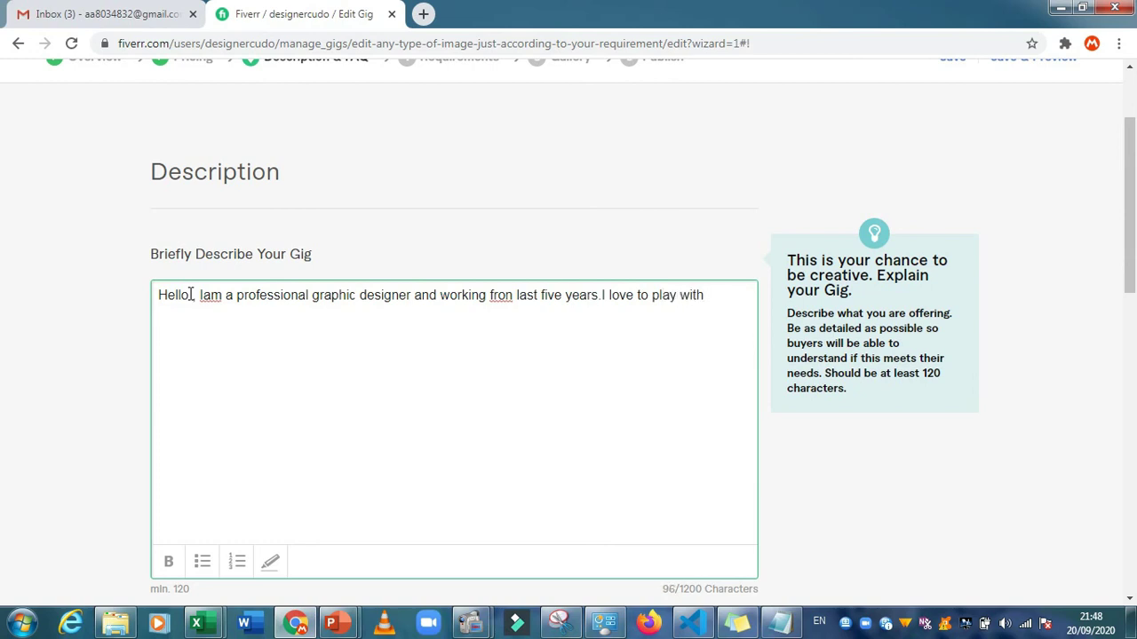
type(" images.I")
key("BackSpace")
type("am expe")
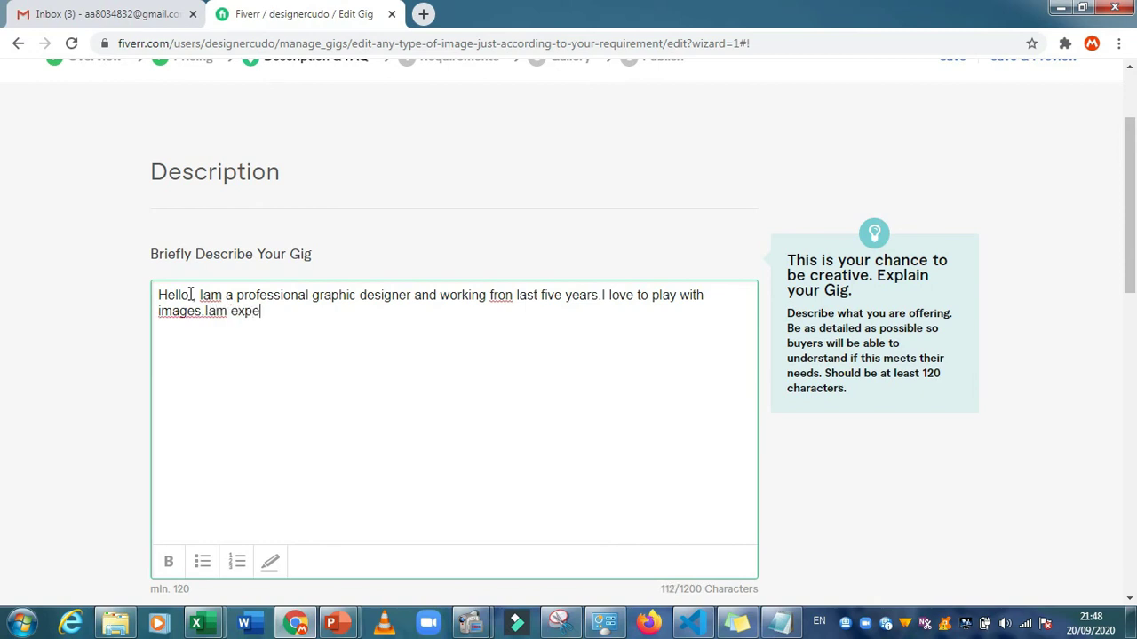
type("rt in photoshop a")
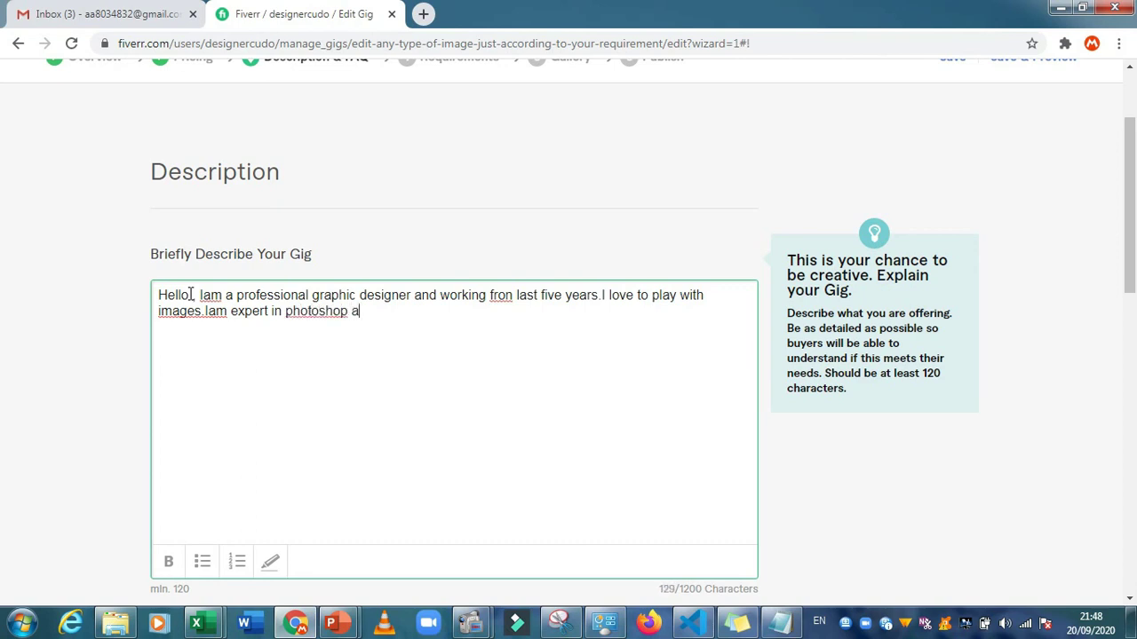
type("nd illustrator")
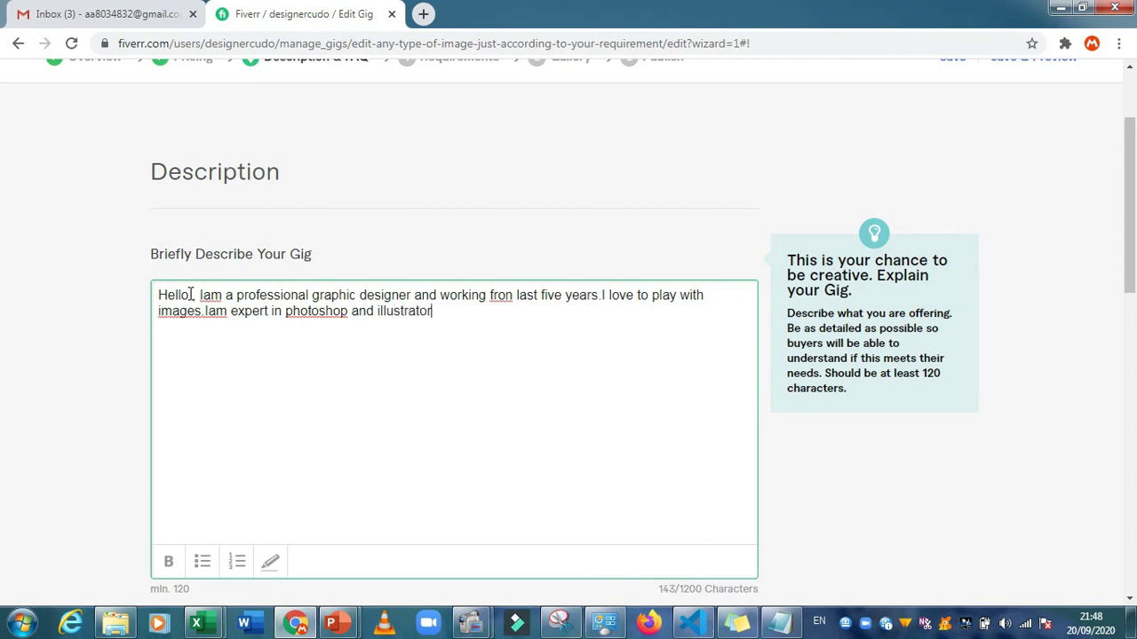
type(".")
scroll(1134, 246, "down", 1)
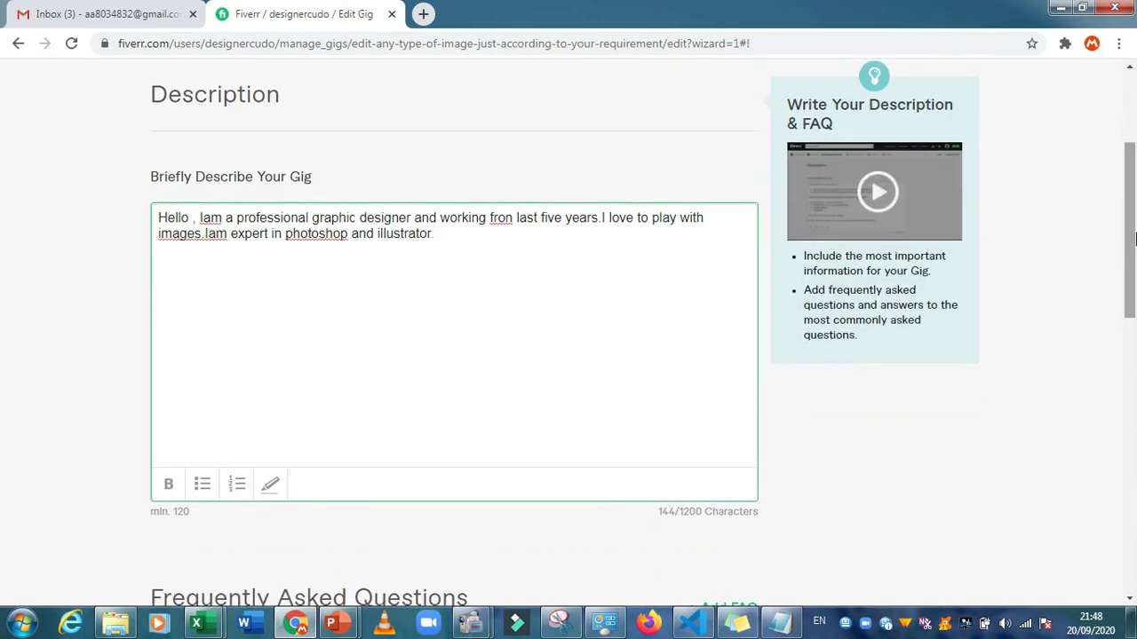
scroll(1134, 253, "down", 2)
scroll(1134, 259, "down", 3)
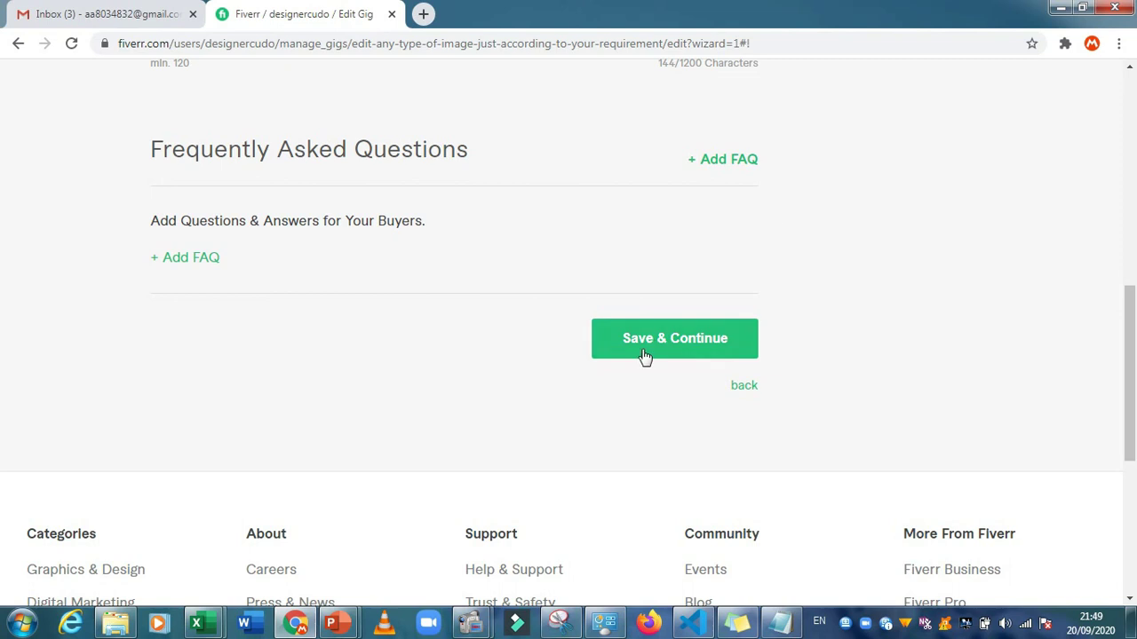
Step: Save the description and start a new buyer requirement question
left_click(660, 353)
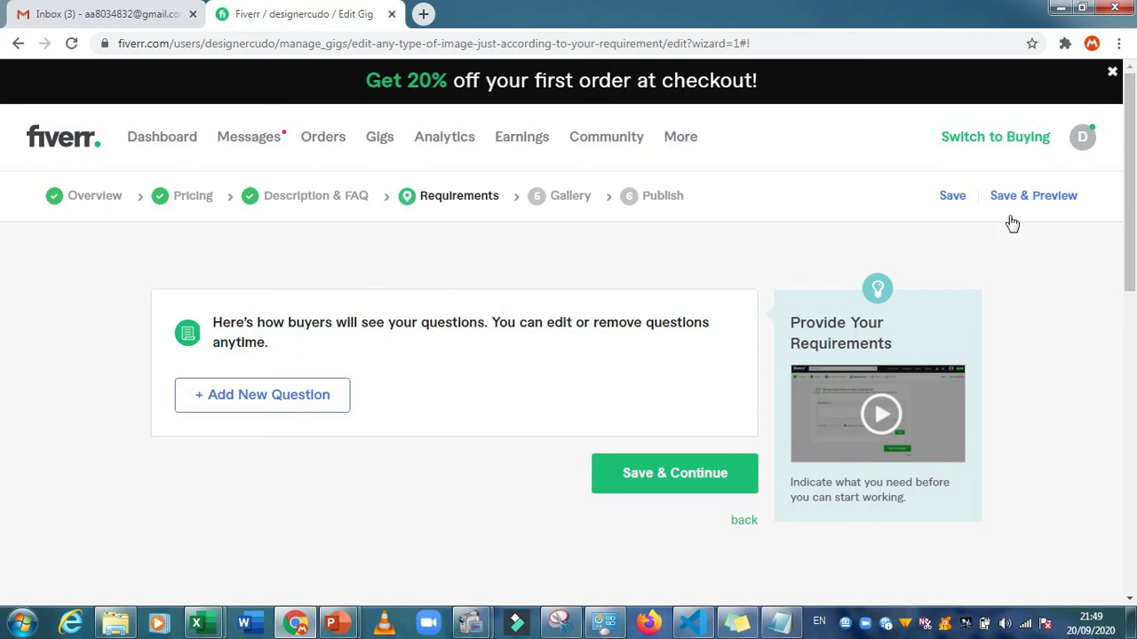
scroll(1134, 220, "down", 2)
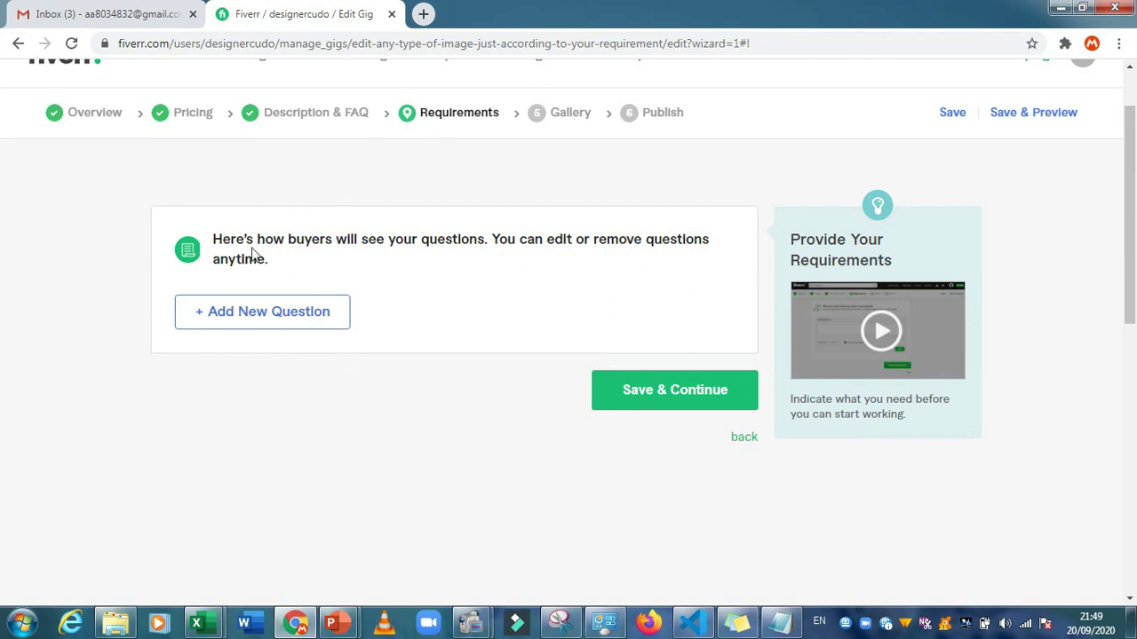
left_click(256, 312)
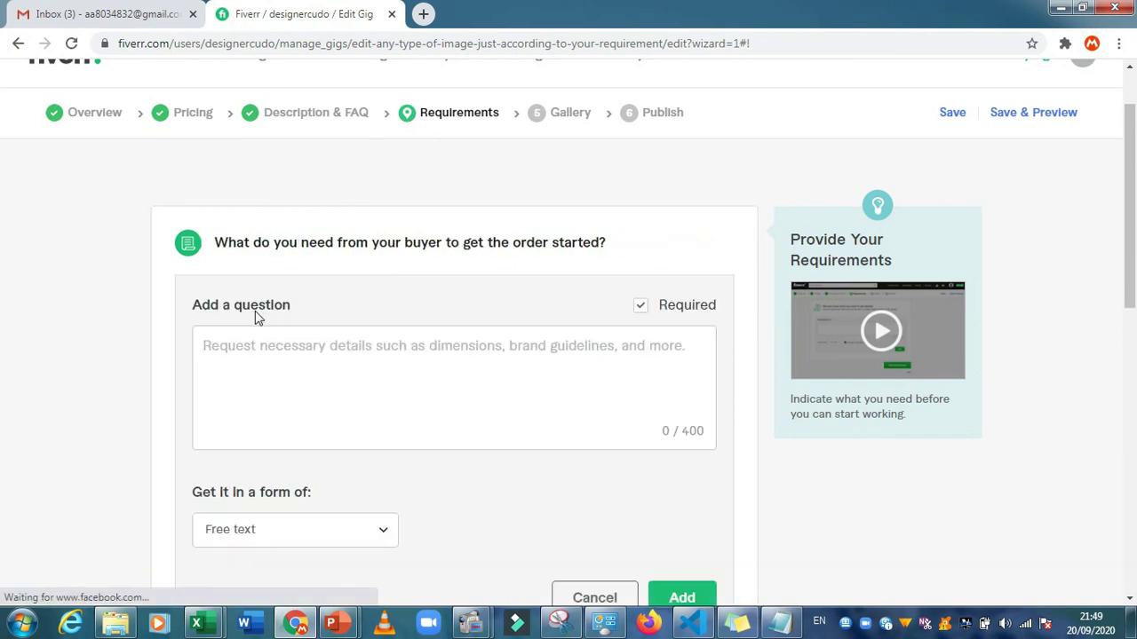
Step: Add the free-text requirement question 'Give me datails of your project.'
scroll(1131, 284, "down", 2)
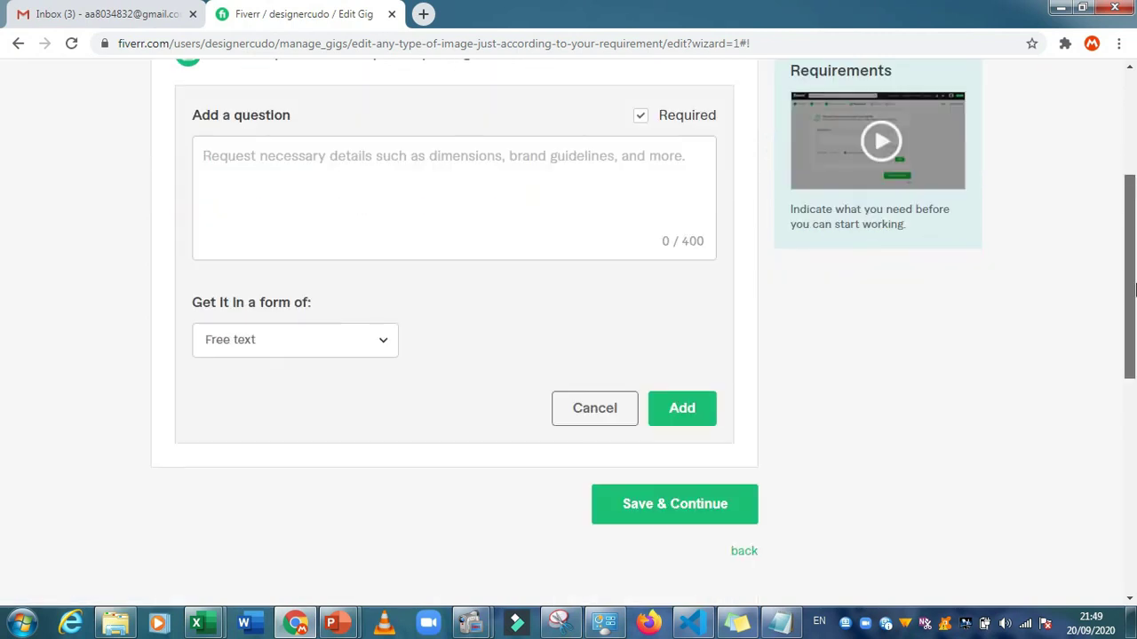
scroll(1134, 282, "up", 1)
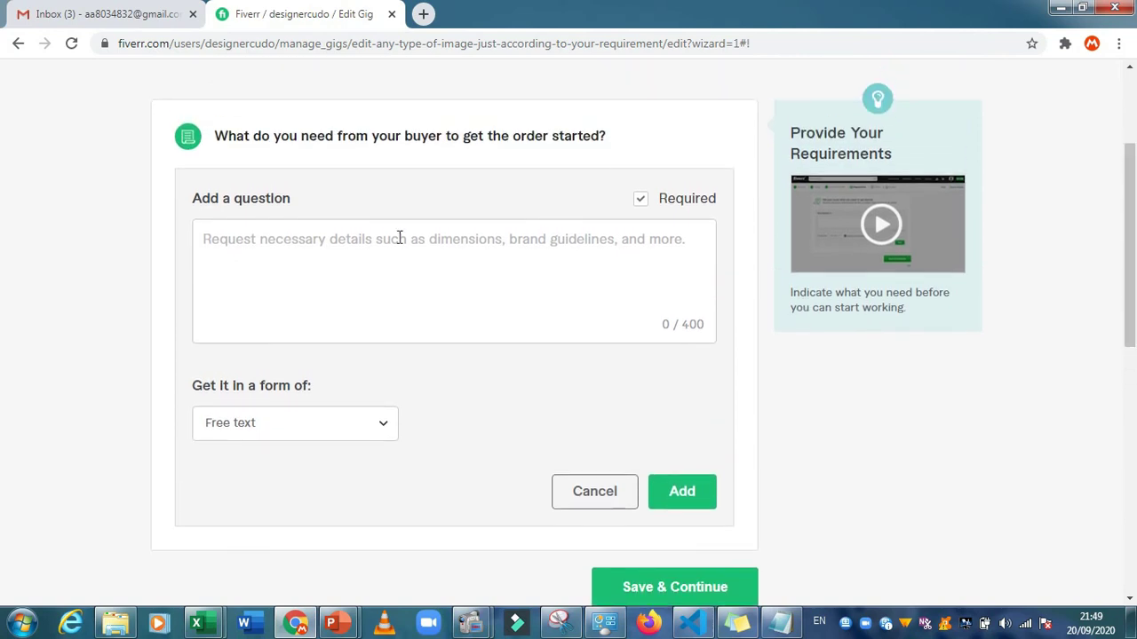
left_click(309, 248)
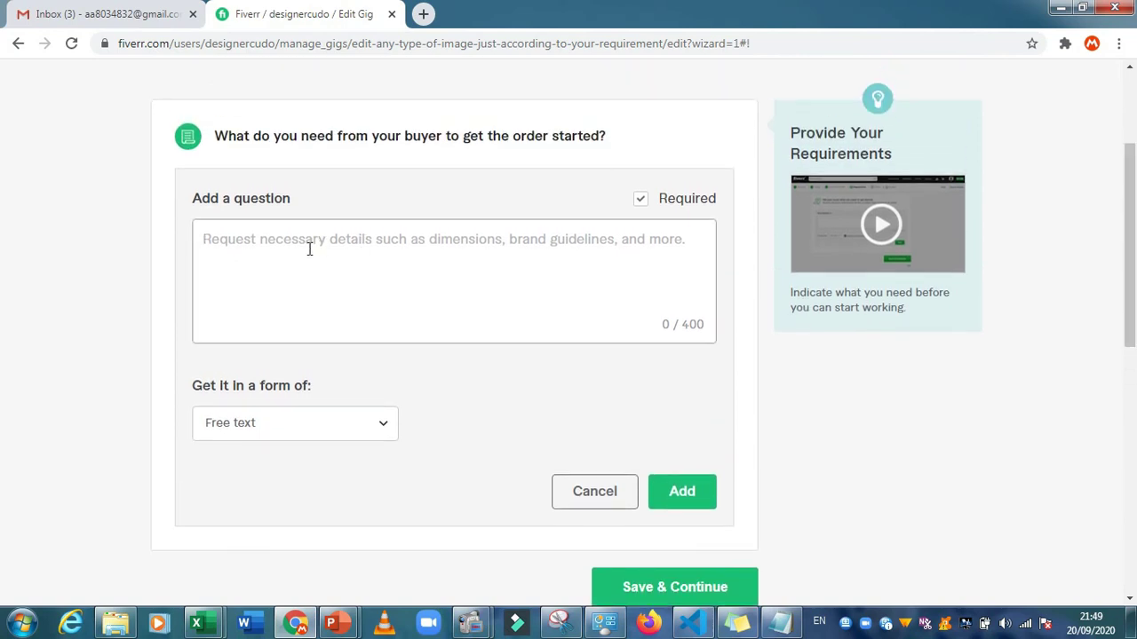
type("Give ")
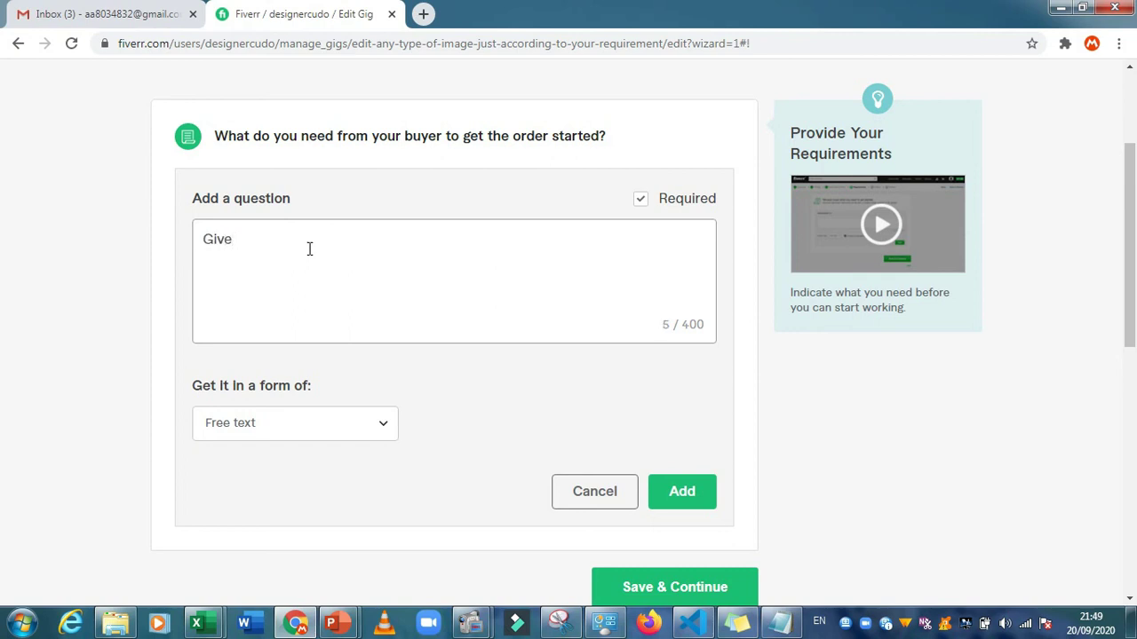
type("me datails of your project")
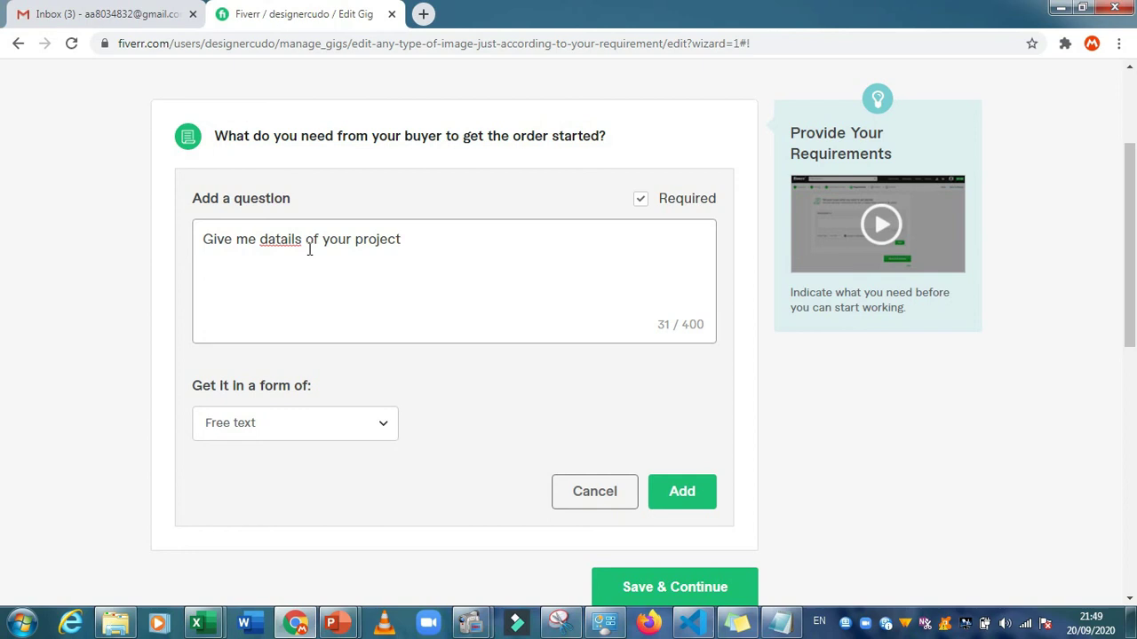
type(".")
left_click(385, 429)
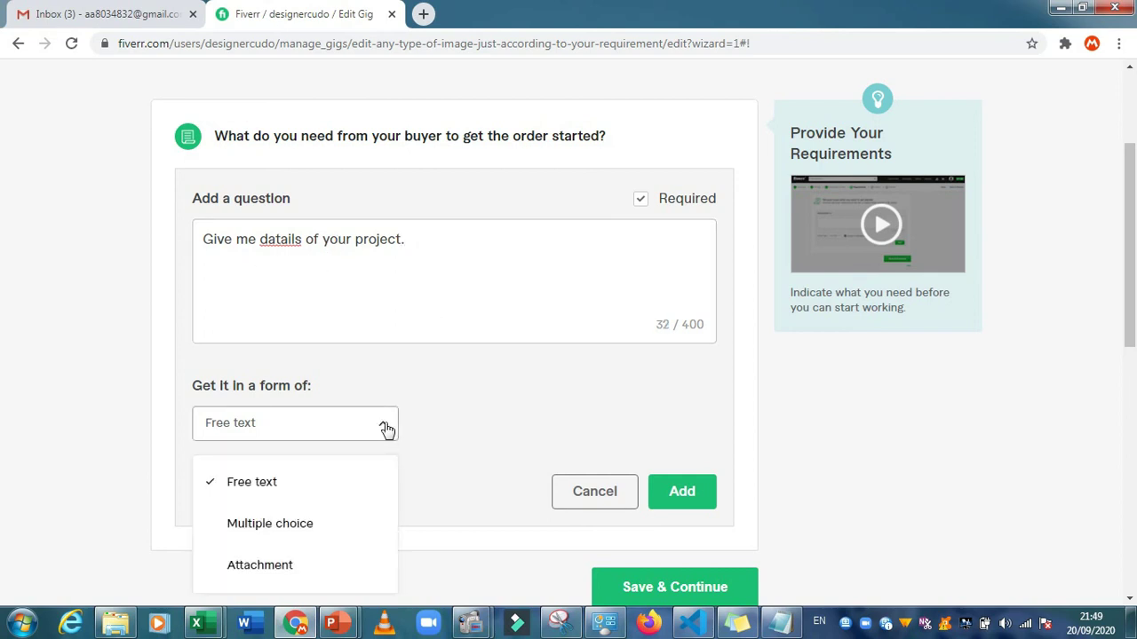
left_click(384, 424)
left_click(679, 490)
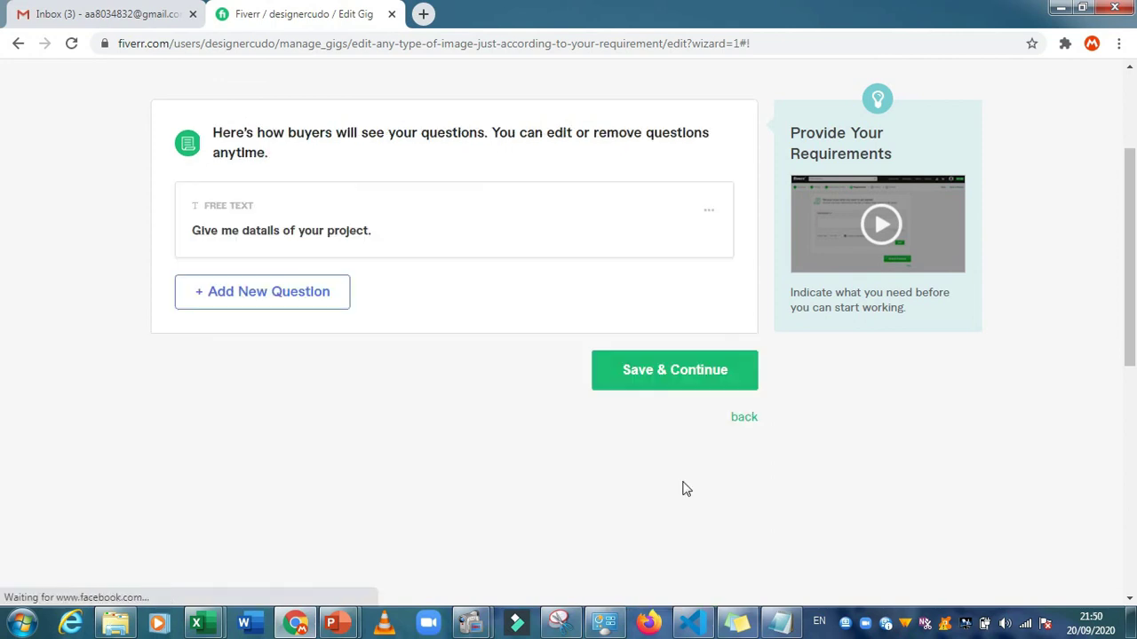
Step: Save the requirements and attempt to save the Gallery step, which demands a gig photo
left_click(699, 383)
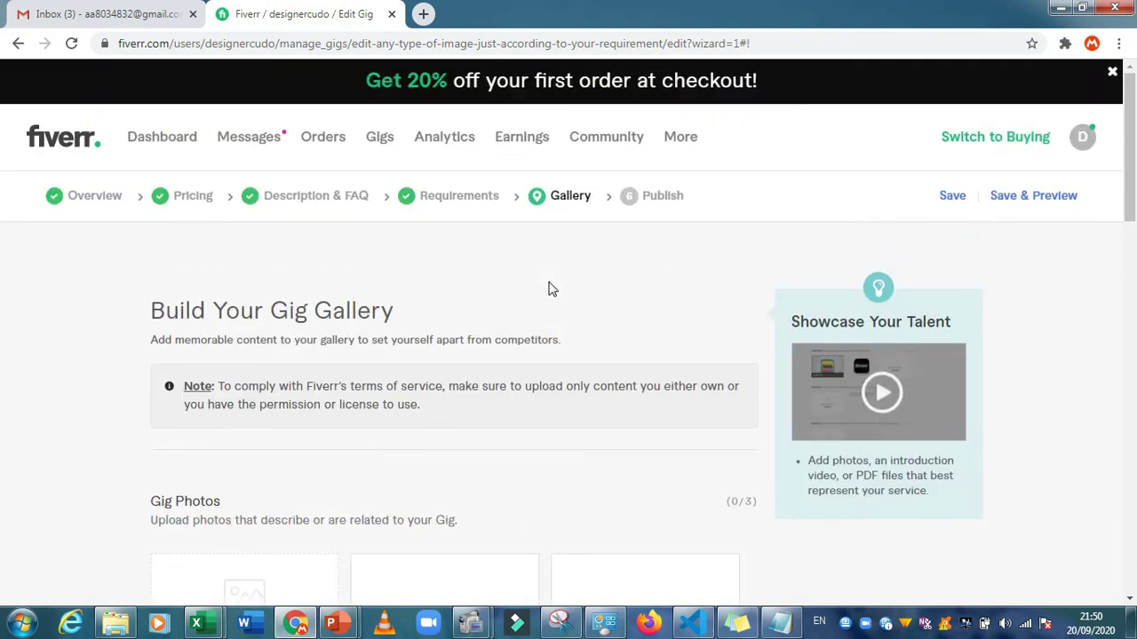
left_click_drag(1132, 175, 1132, 252)
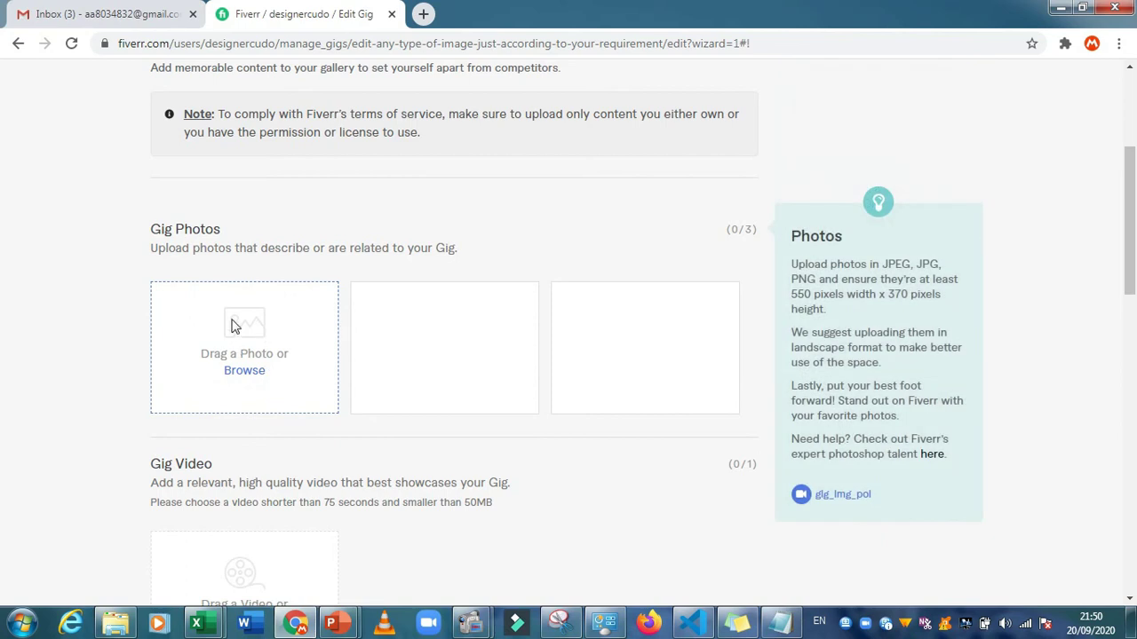
left_click_drag(1133, 225, 1131, 316)
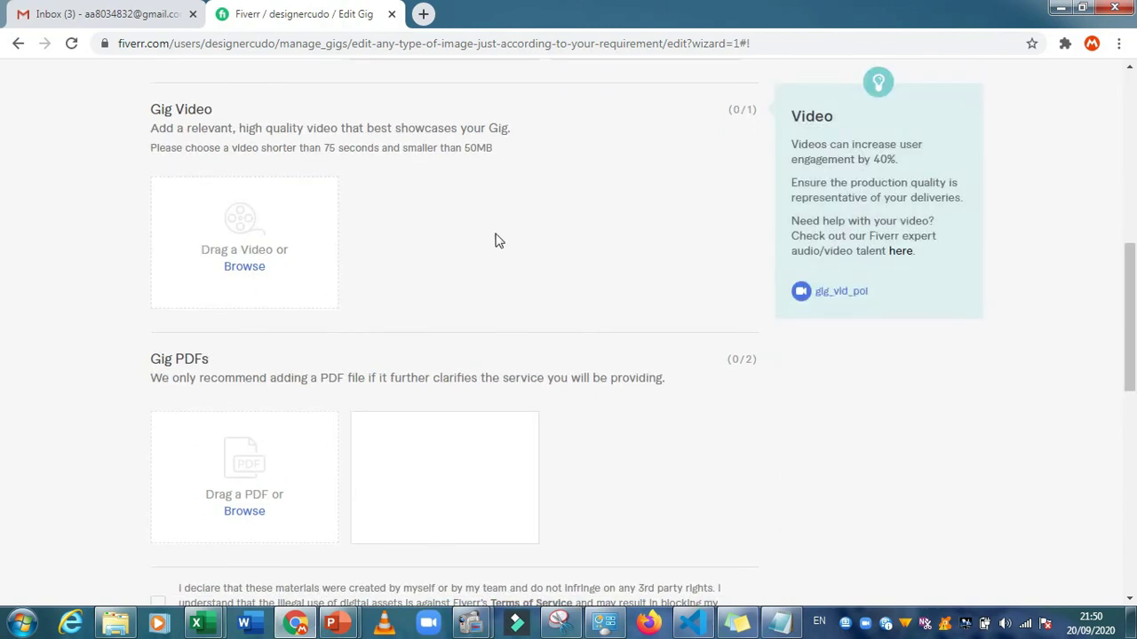
left_click_drag(1134, 286, 1133, 338)
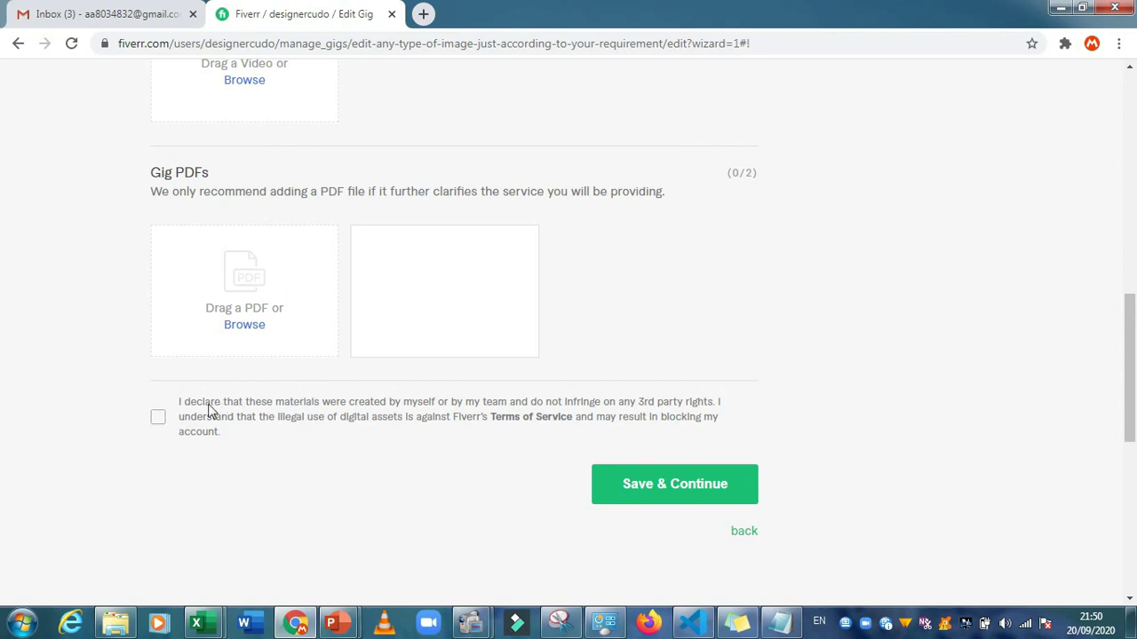
left_click(683, 495)
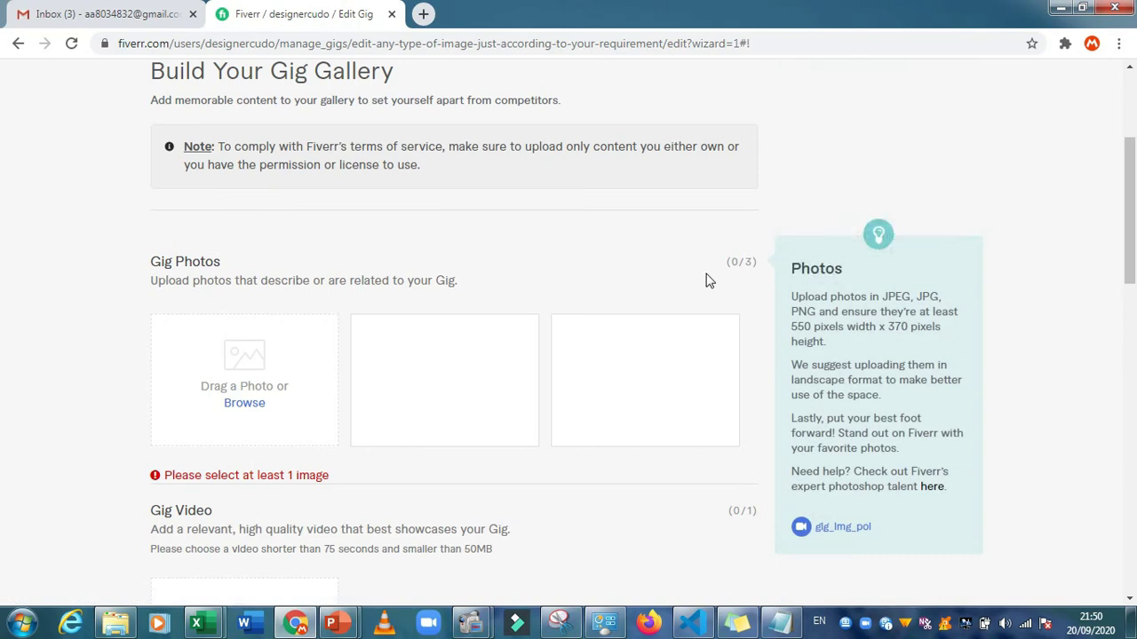
left_click_drag(1132, 220, 1132, 267)
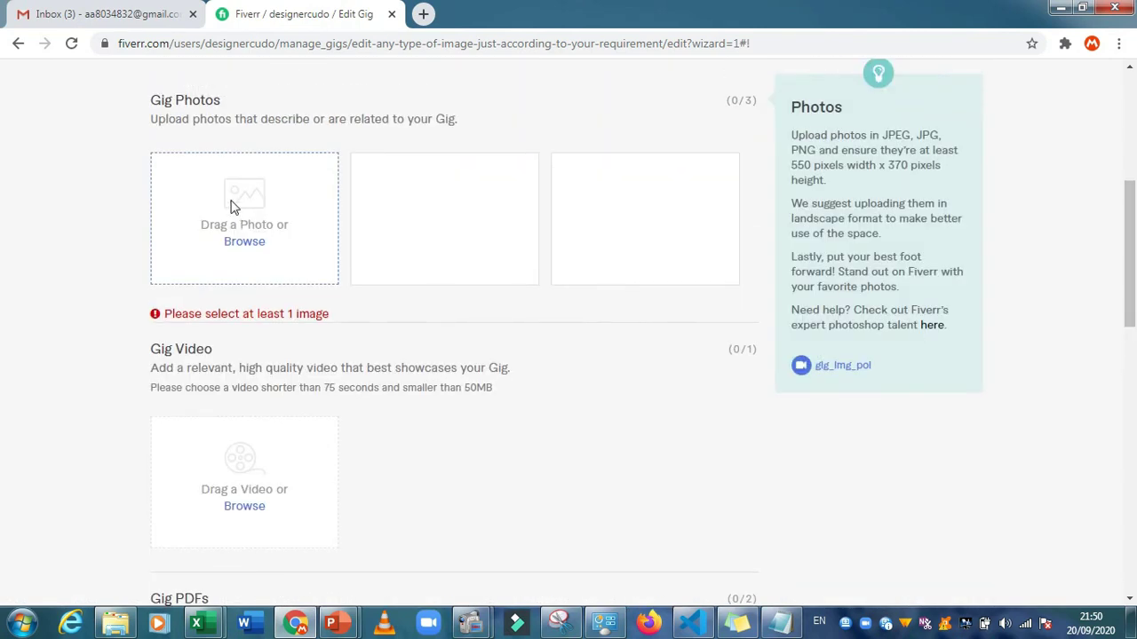
Step: Upload fiverr.png from the Desktop as the primary gig photo
left_click(248, 243)
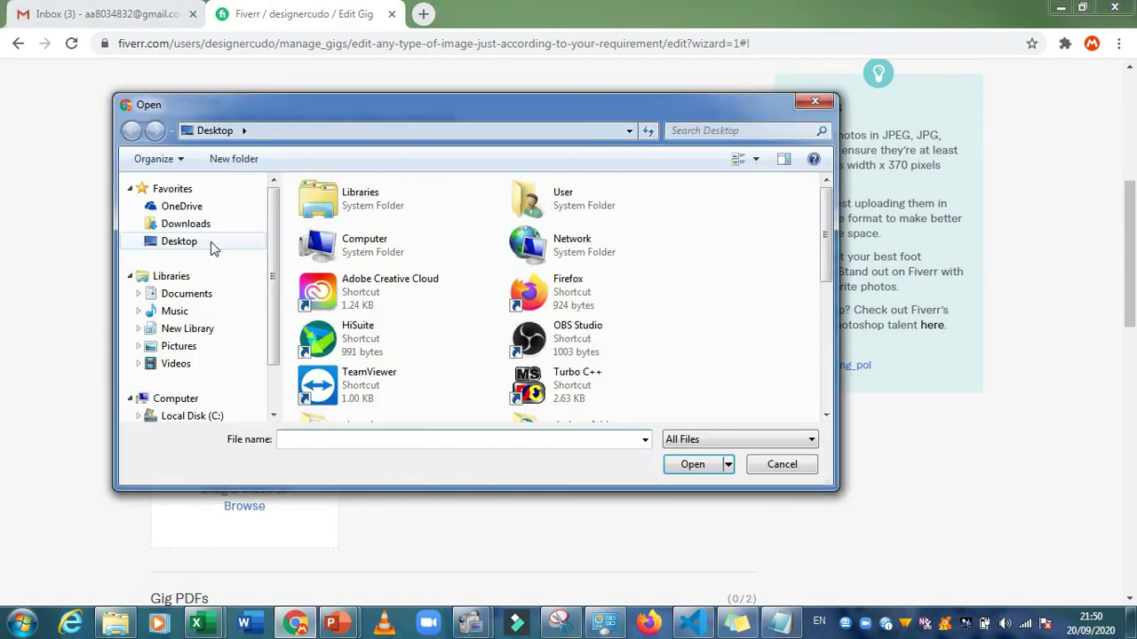
left_click(214, 247)
scroll(657, 236, "down", 5)
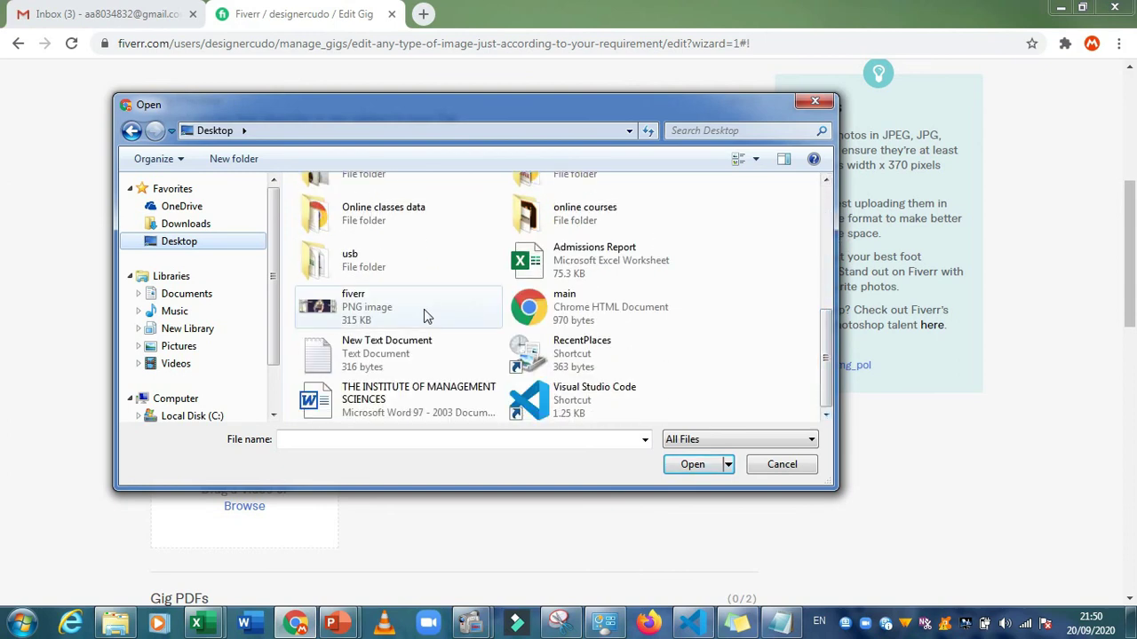
left_click(428, 312)
left_click(689, 463)
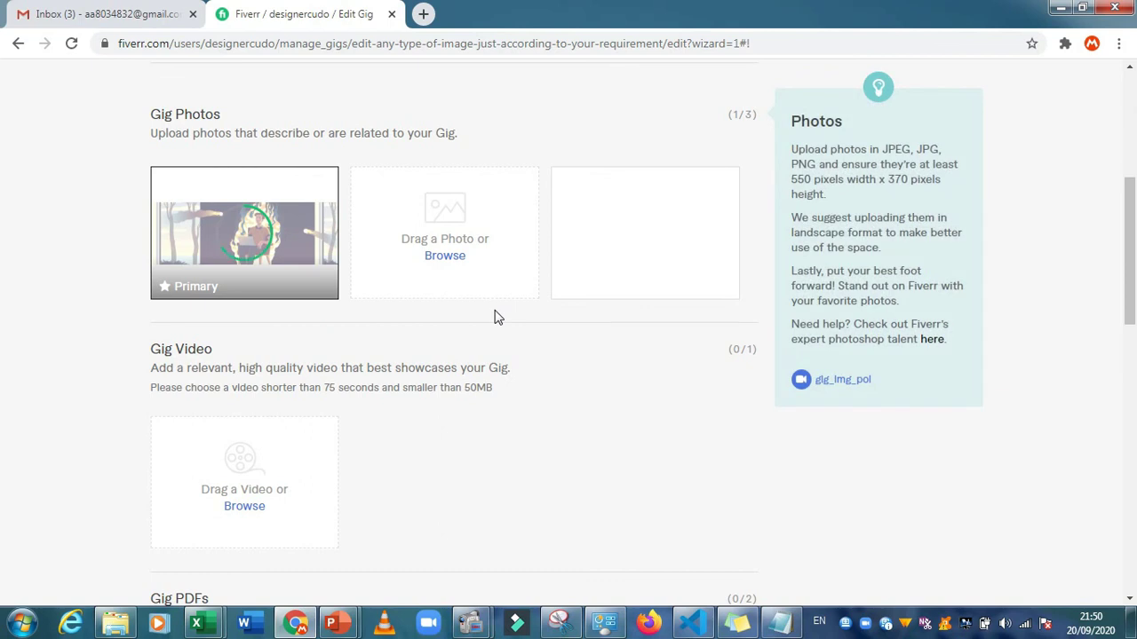
Step: Tick the originality declaration and save the gallery
left_click_drag(1134, 234, 1135, 373)
left_click(256, 327)
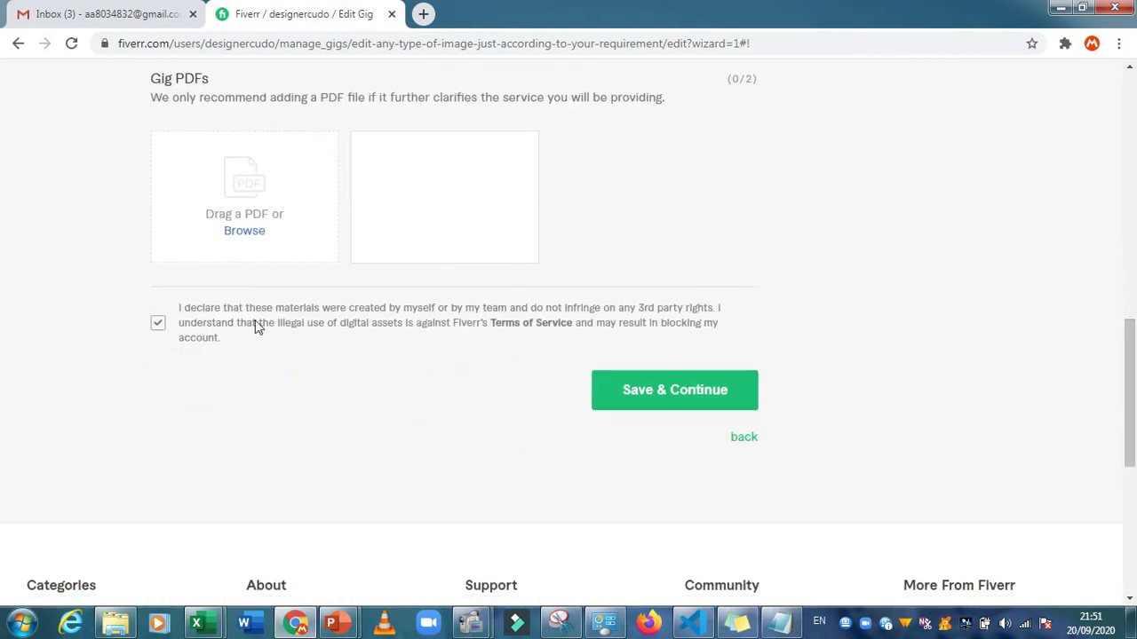
left_click(680, 405)
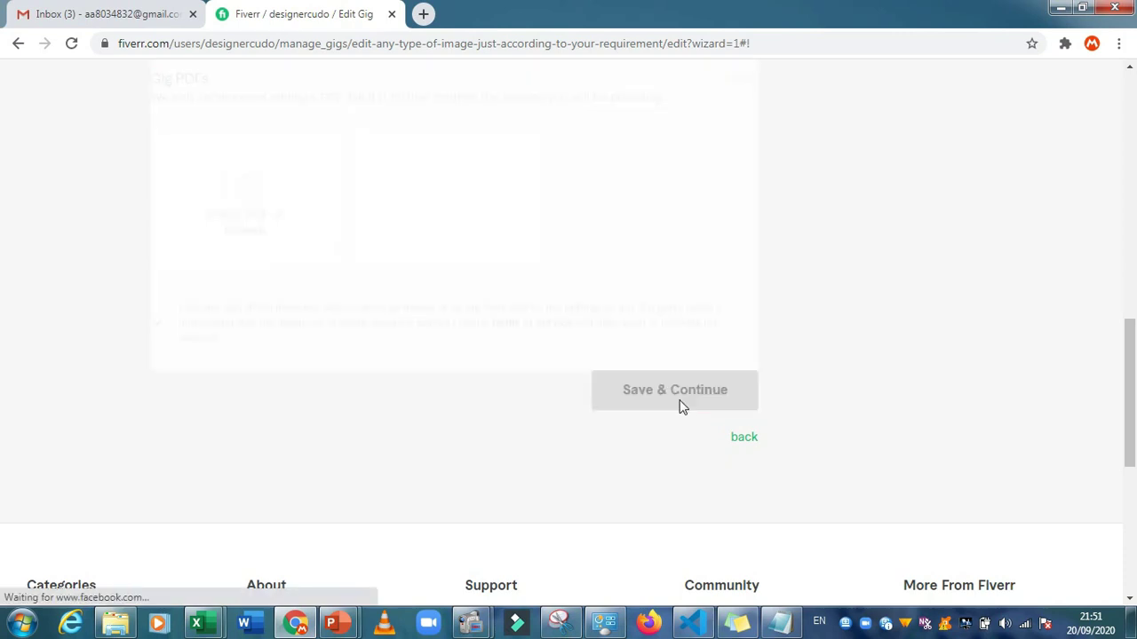
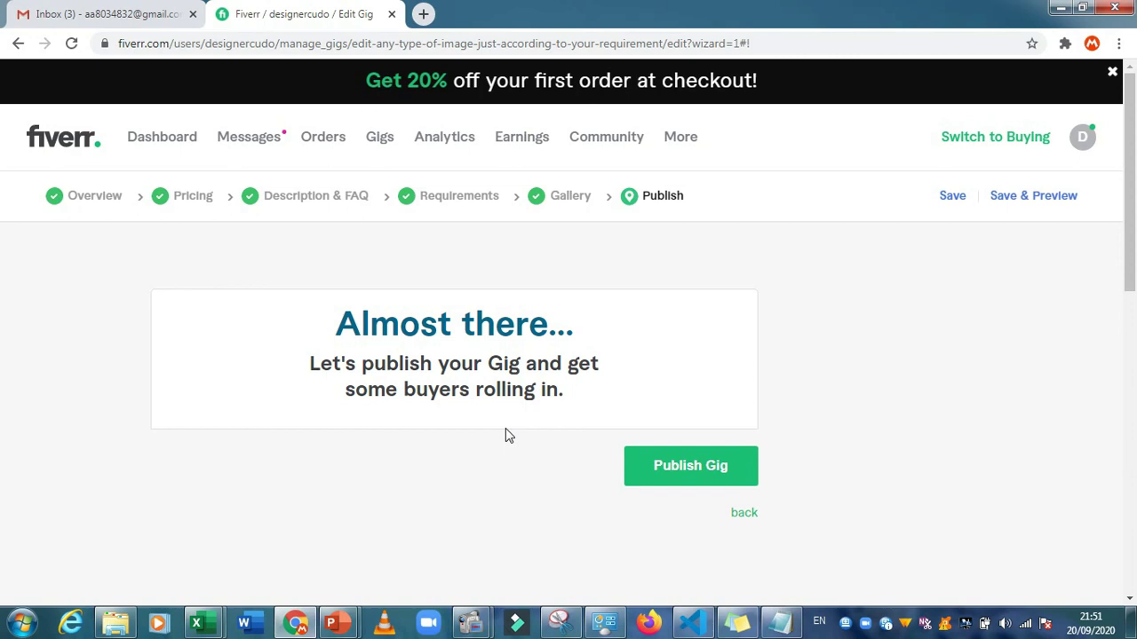
Step: Publish the gig and select its full share link on the 'Your Gig is now live' page
left_click(659, 468)
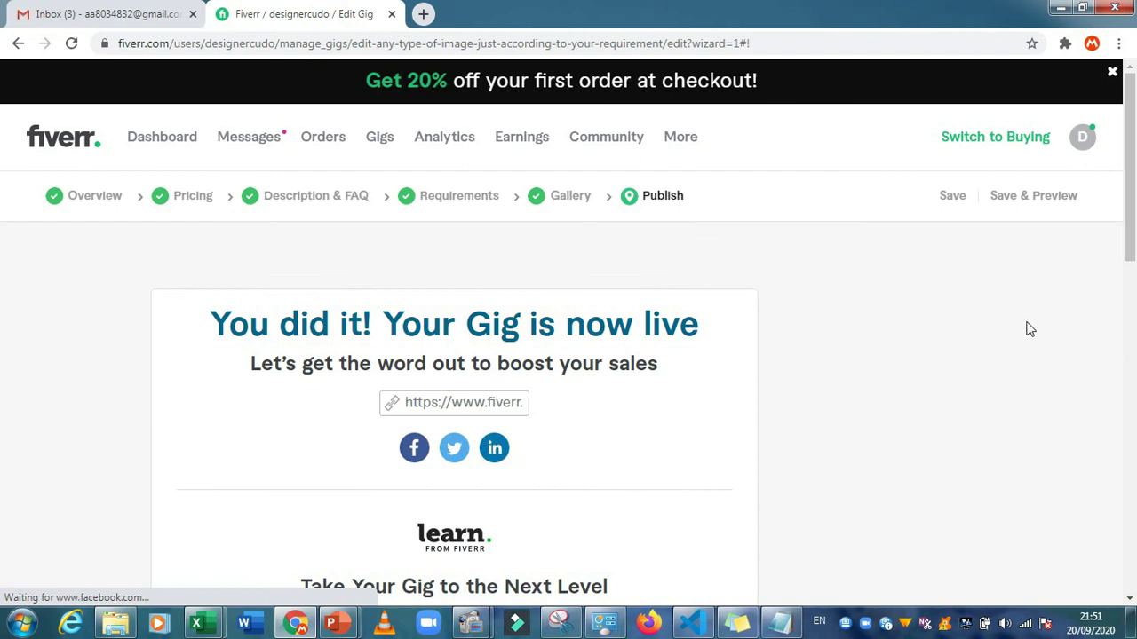
left_click_drag(1133, 206, 1135, 245)
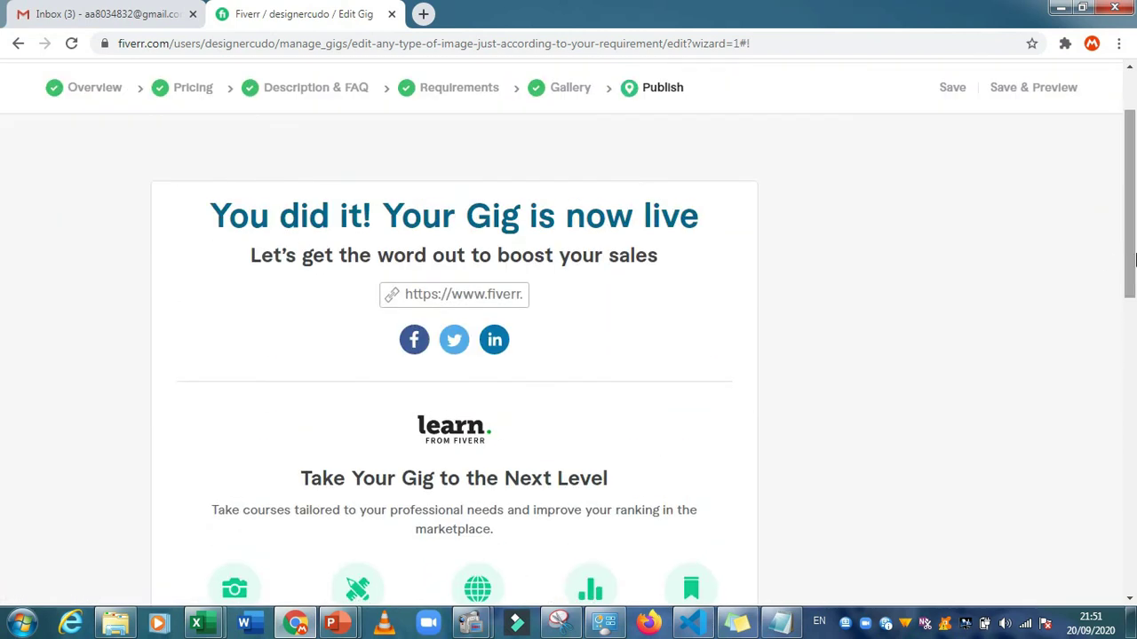
left_click(447, 300)
triple_click(447, 300)
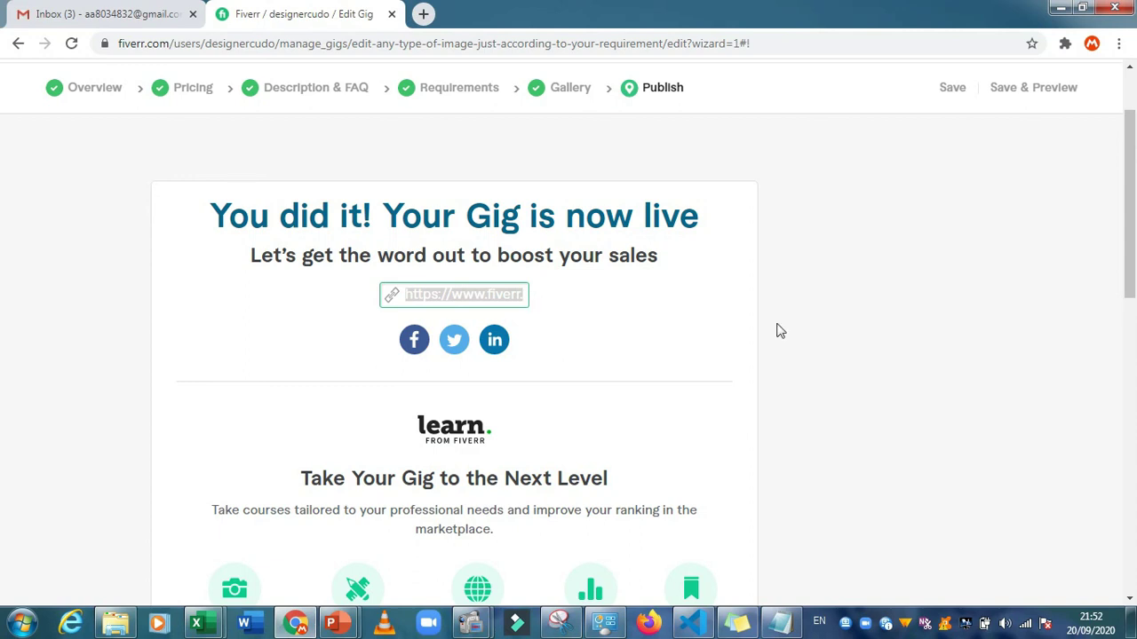
left_click_drag(1130, 197, 1129, 160)
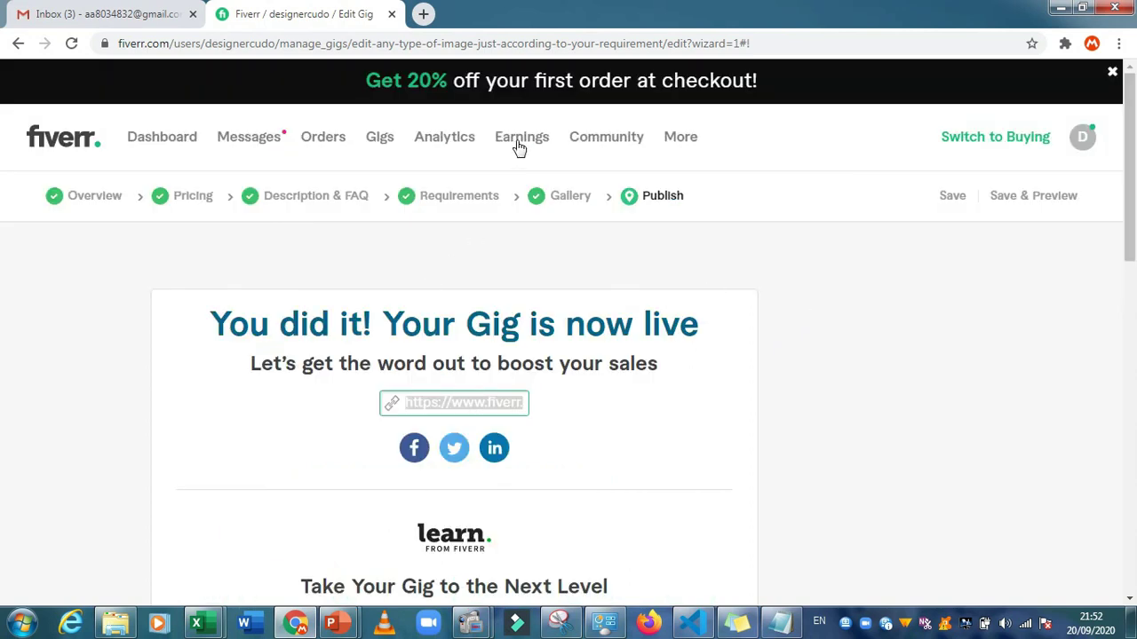
Step: Check the new gig in the Active Gigs table, then go to the Manage Sales orders page
left_click(379, 140)
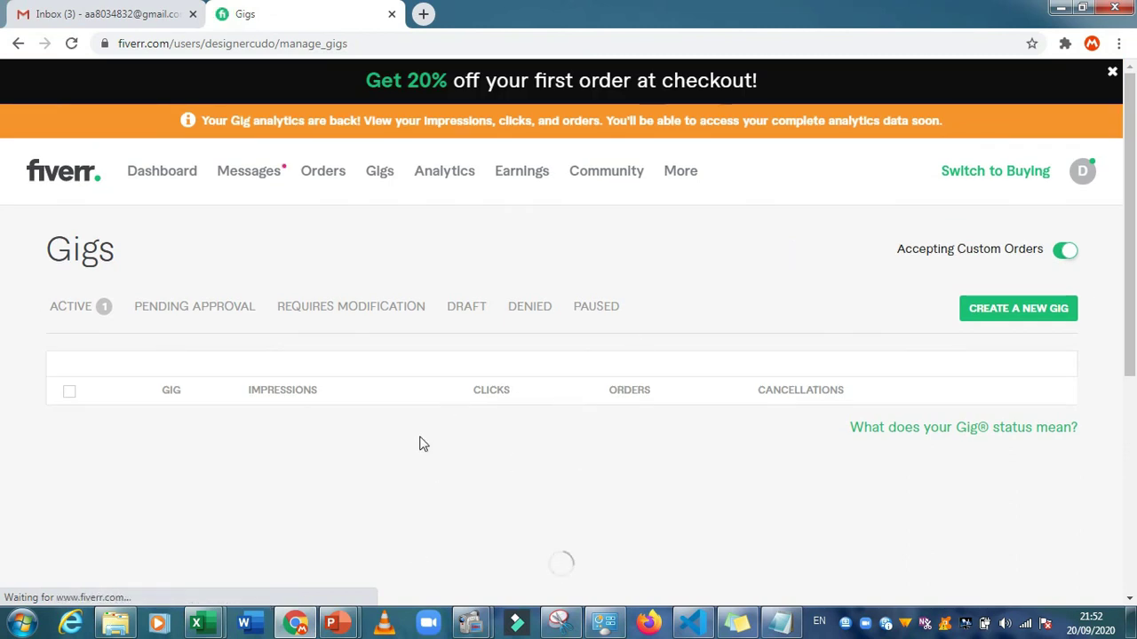
scroll(751, 388, "down", 1)
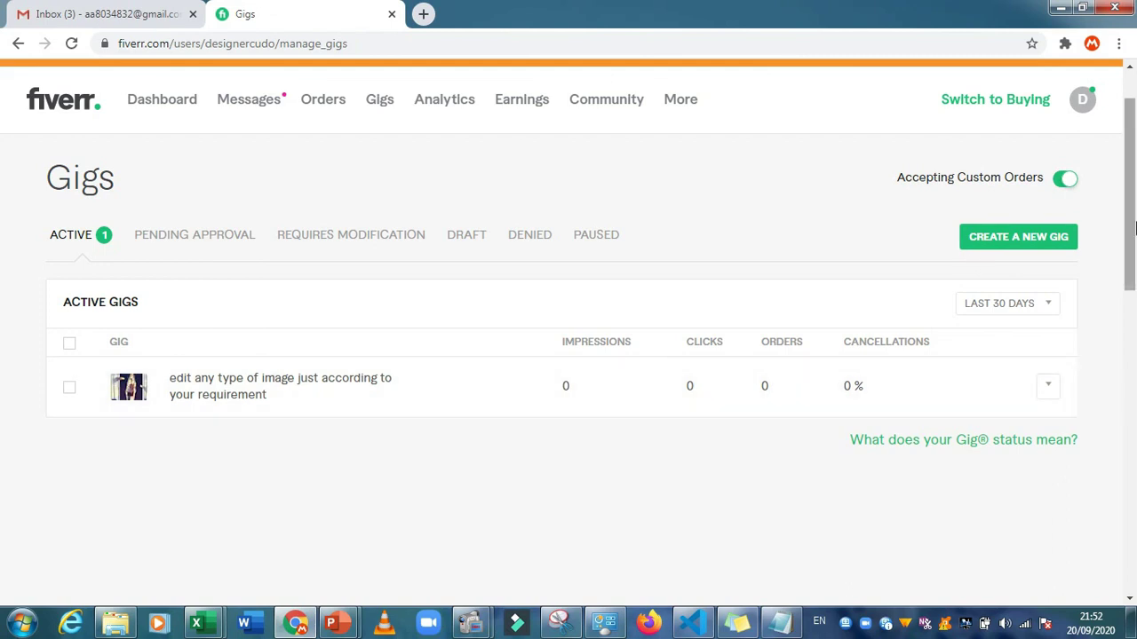
scroll(1026, 310, "up", 1)
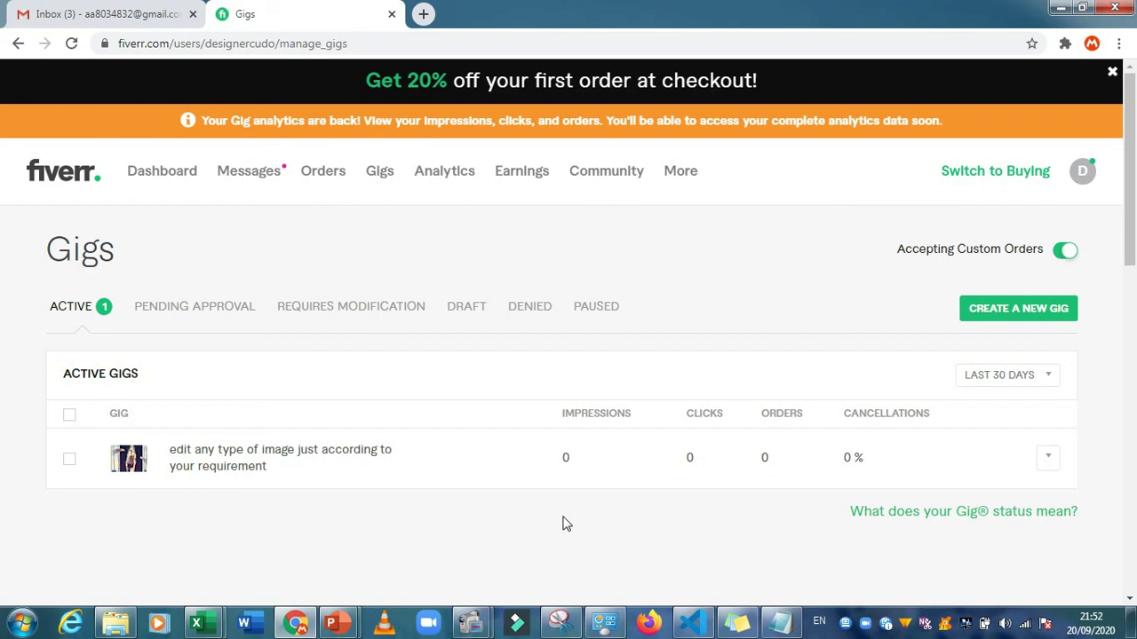
left_click(314, 175)
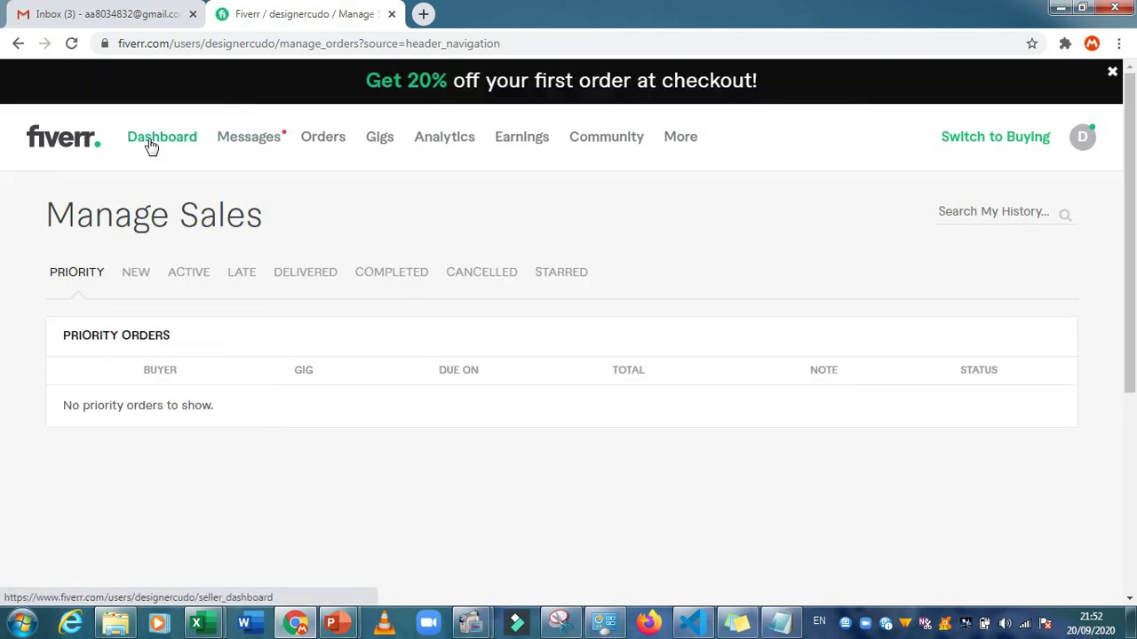
Step: Review the seller dashboard and account menu, then return to the Gigs list showing the active gig
left_click(151, 147)
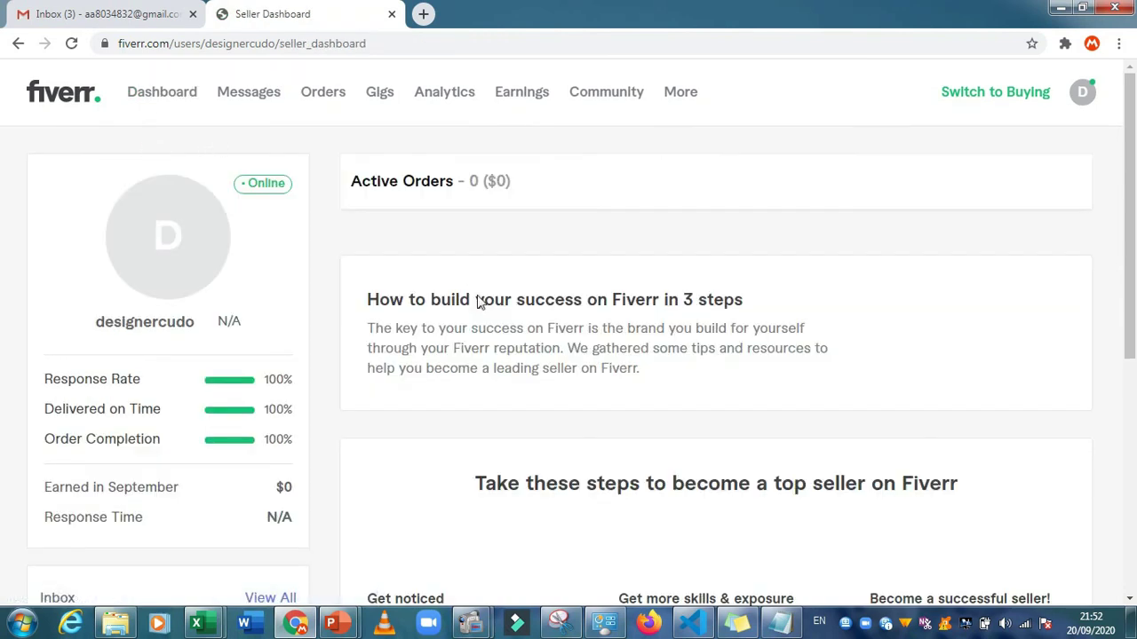
left_click_drag(1133, 270, 1134, 132)
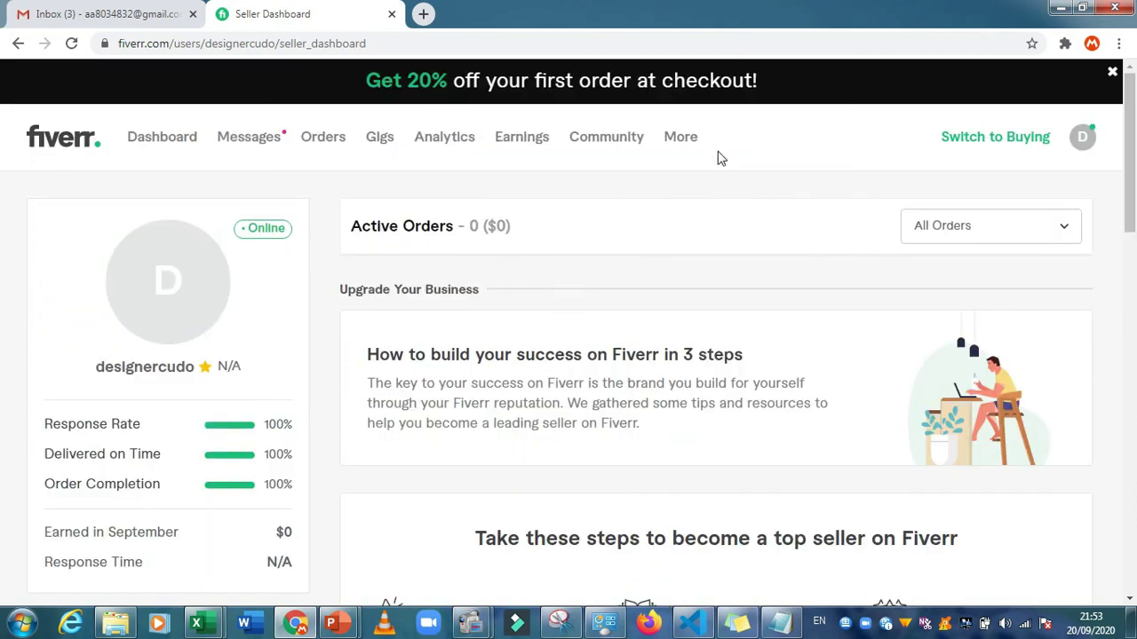
left_click(1081, 135)
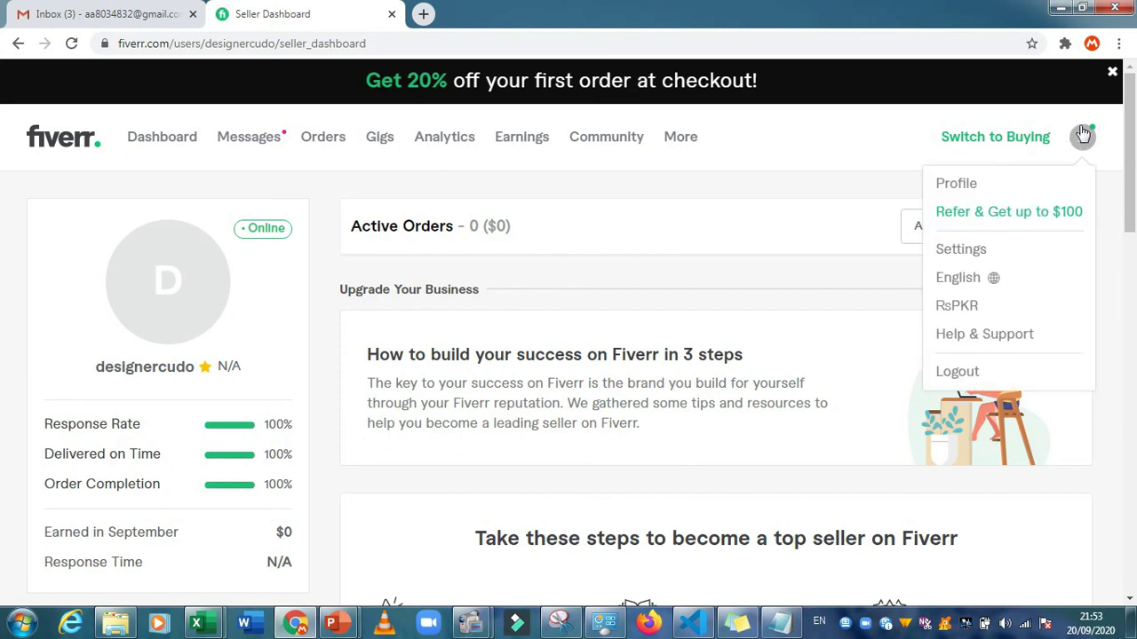
left_click(770, 195)
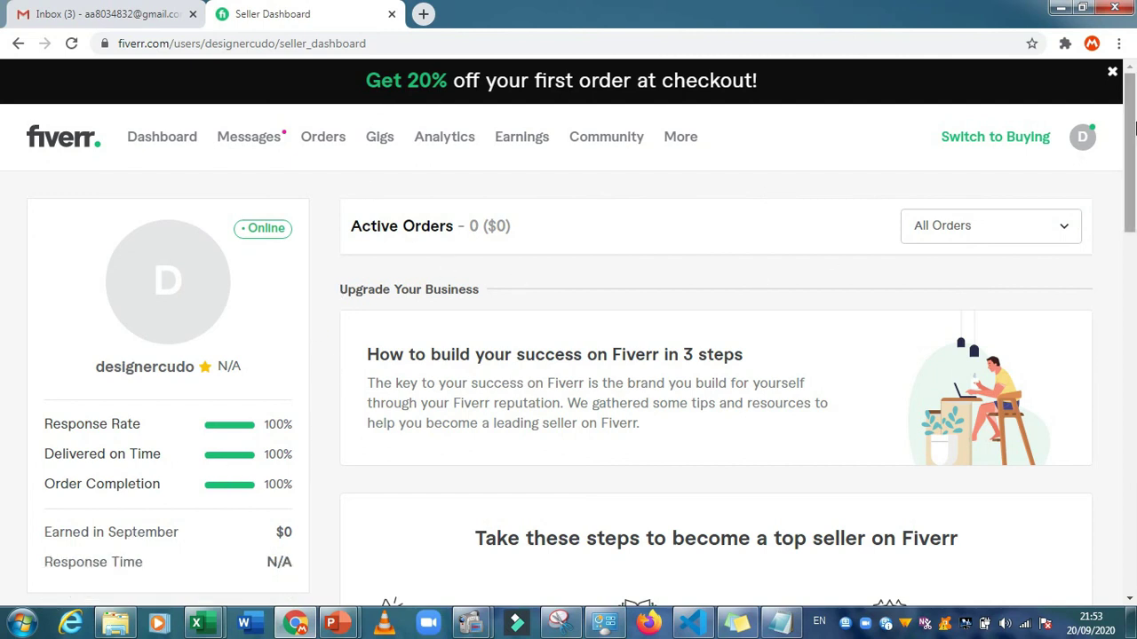
mouse_move(1131, 129)
left_mouse_down()
mouse_move(1133, 497)
mouse_move(1131, 151)
left_mouse_up()
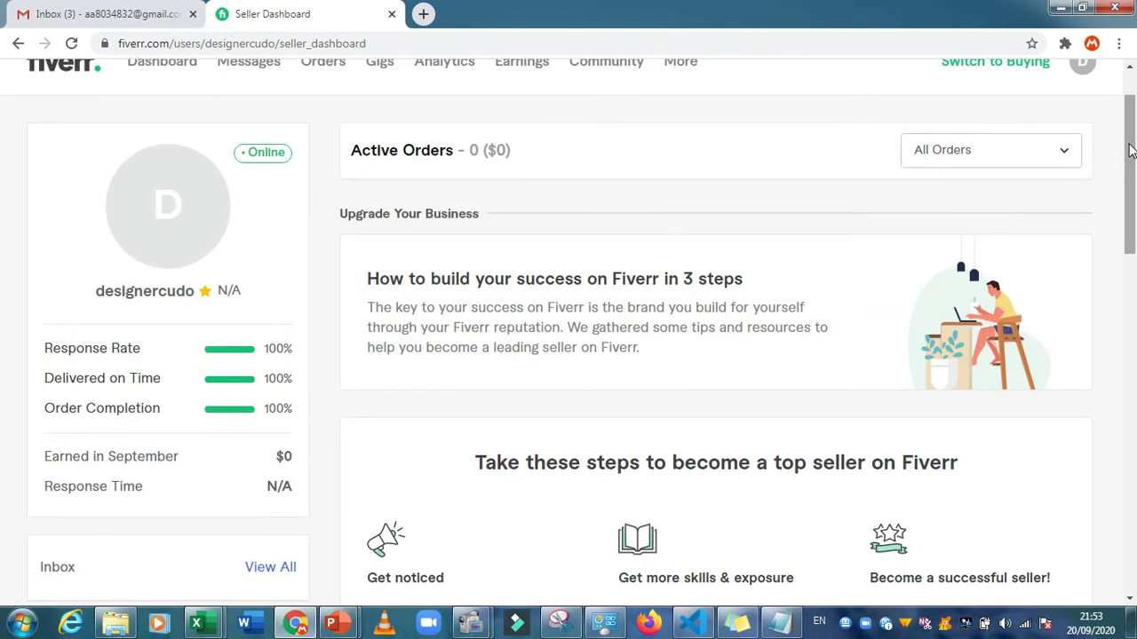
scroll(1126, 190, "up", 2)
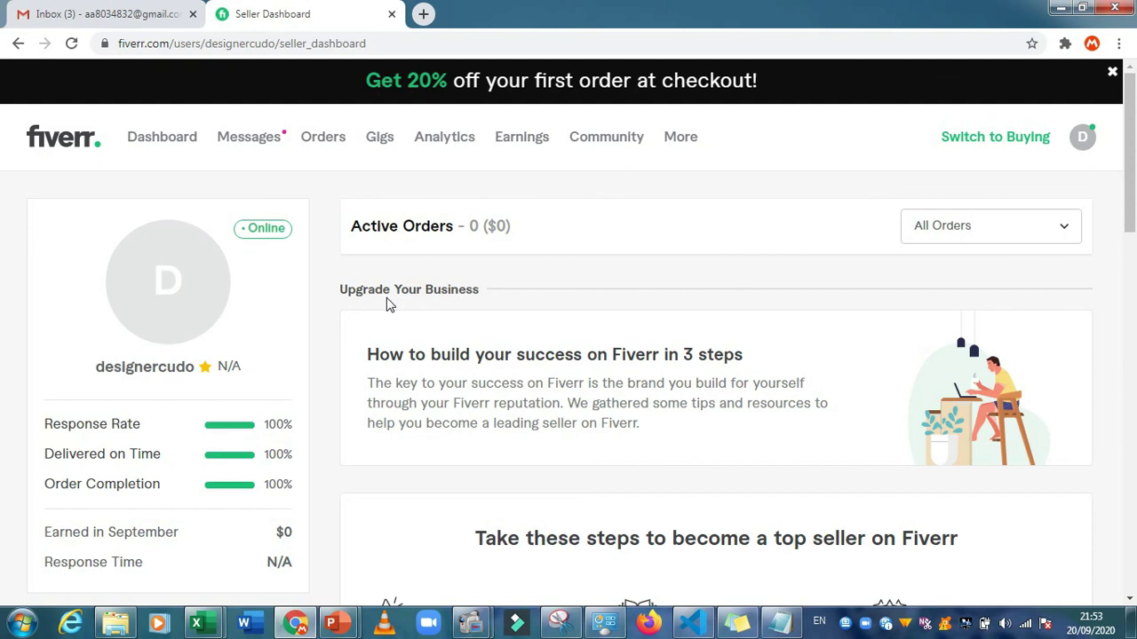
left_click(380, 141)
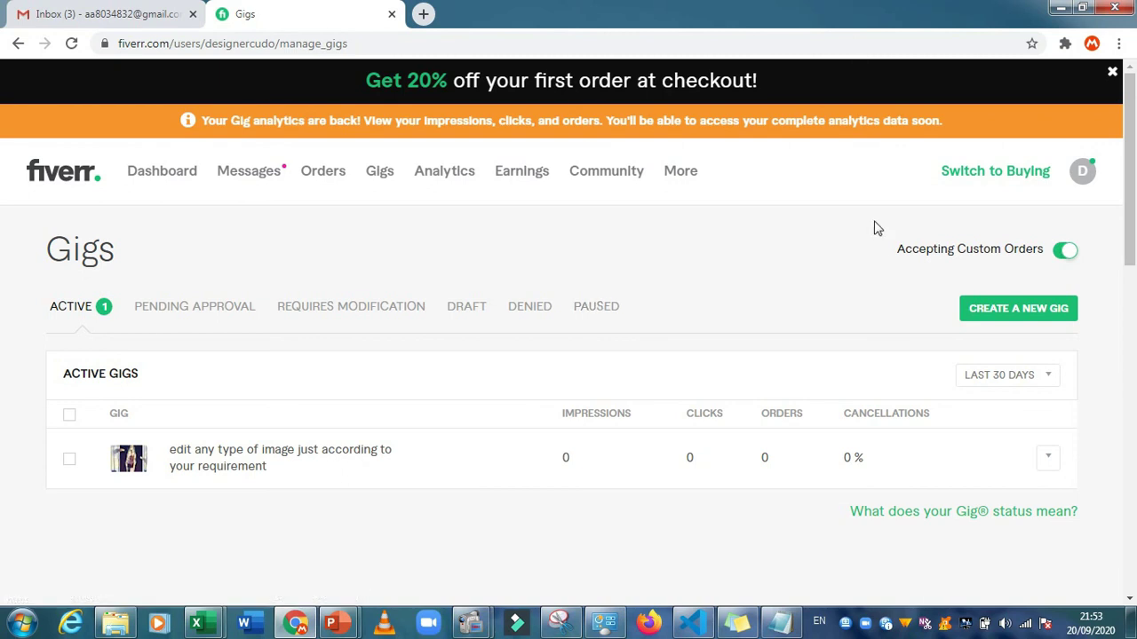
Step: Look over the active gig with zero activity and expand the More menu of seller sections
left_click_drag(1131, 192, 1131, 232)
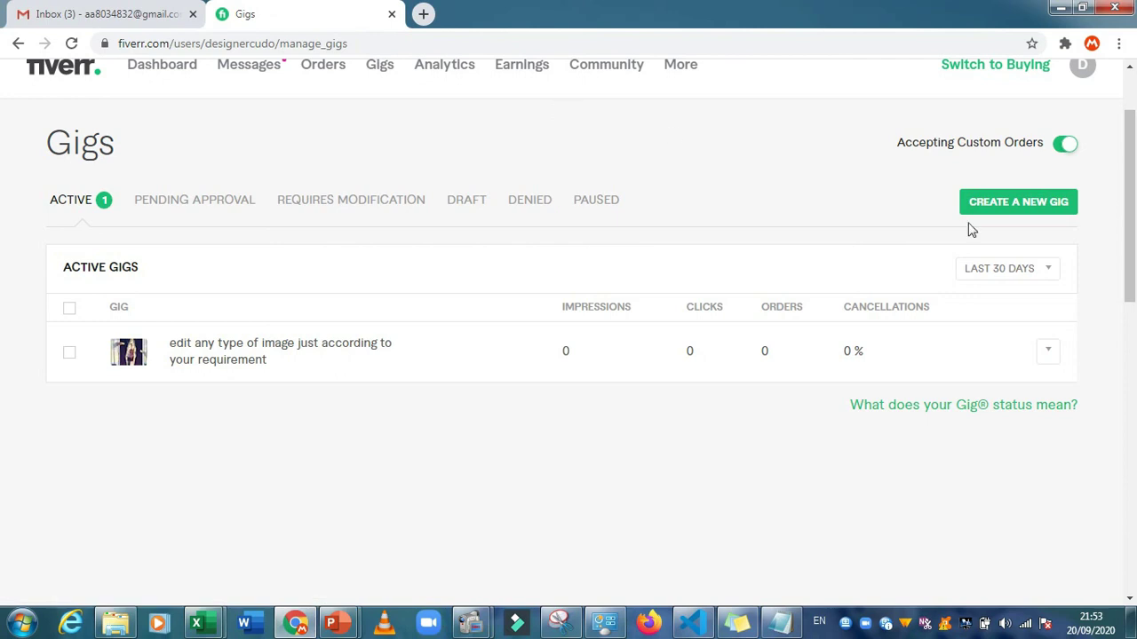
left_click_drag(1124, 252, 1134, 205)
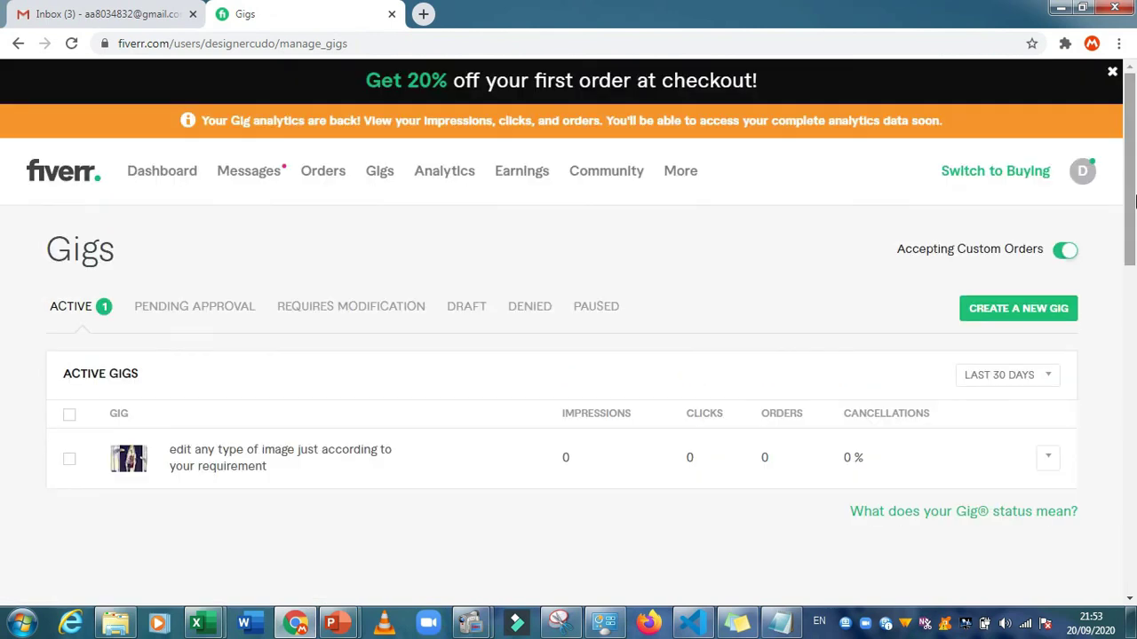
left_click(691, 177)
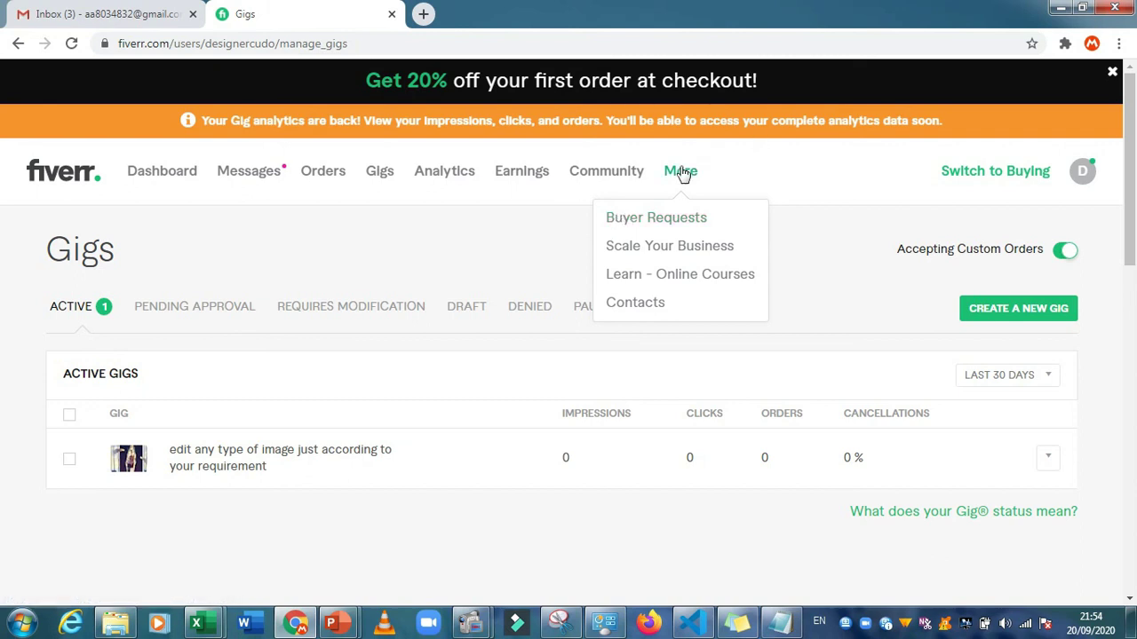
Step: Check the Buyer Requests Active and Sent Offers tabs: no requests found, 10 offers left today
left_click(648, 220)
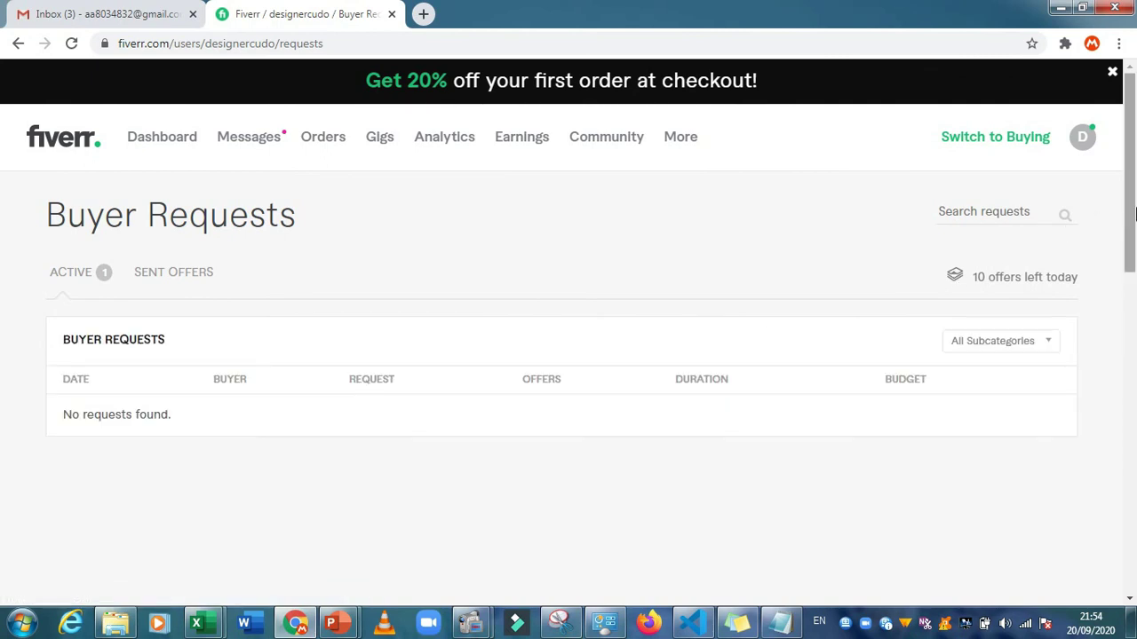
scroll(823, 268, "down", 1)
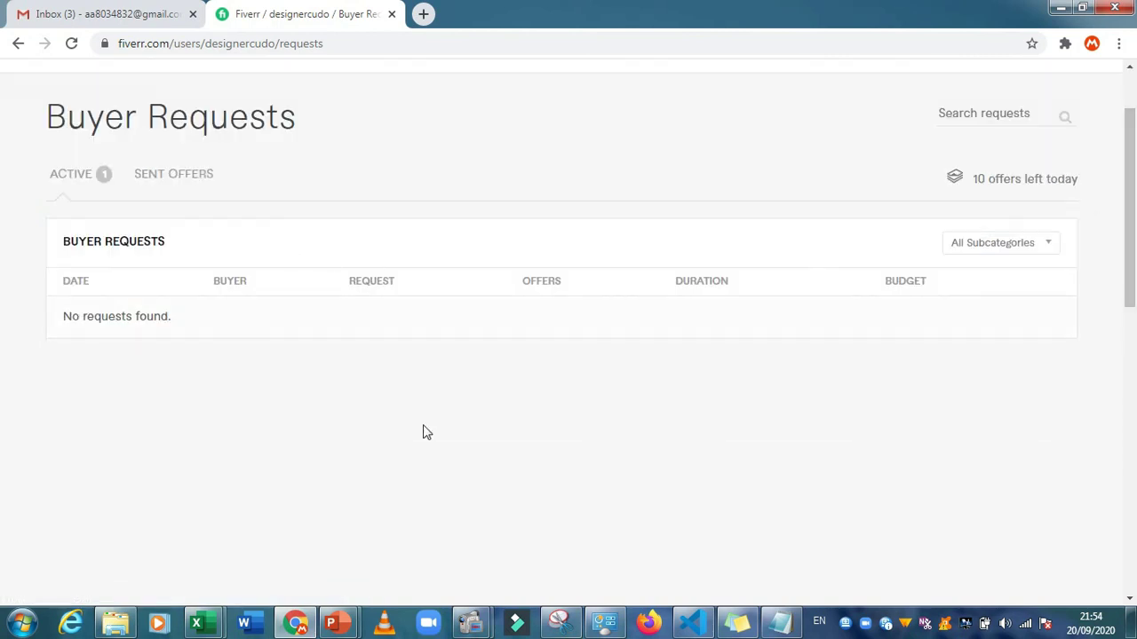
left_click(165, 181)
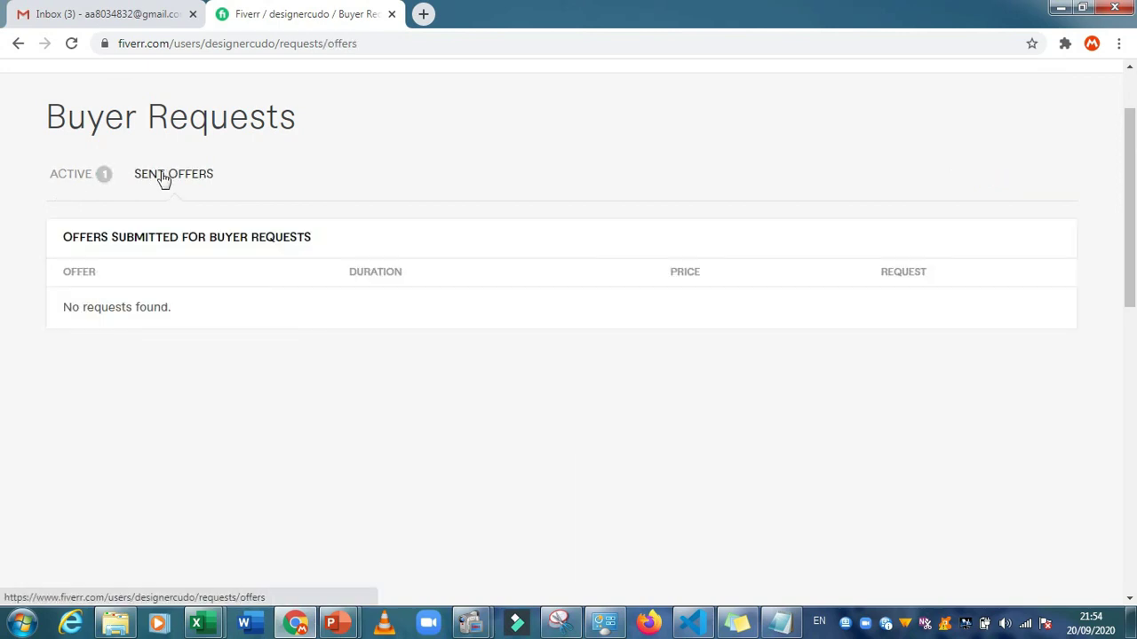
left_click(71, 182)
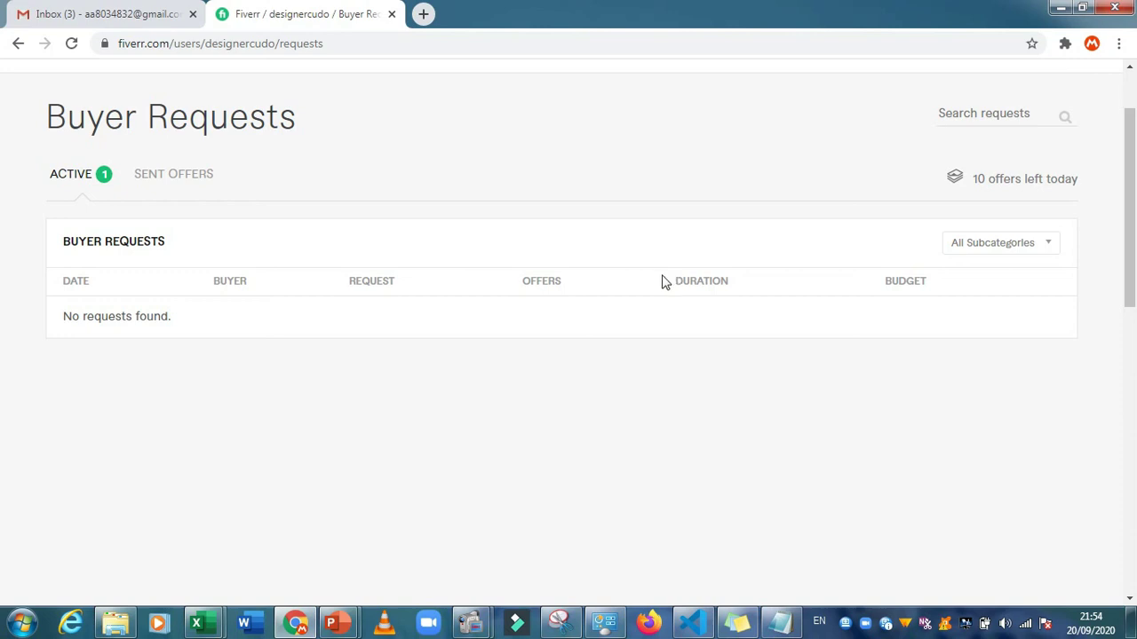
scroll(1133, 163, "down", 3)
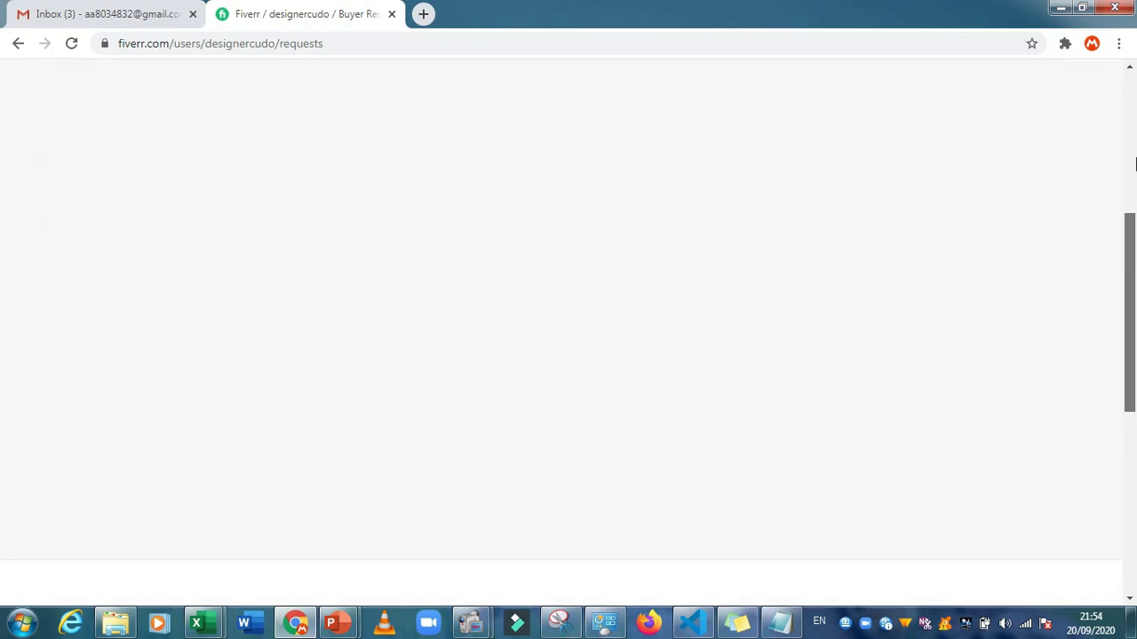
scroll(1133, 163, "up", 3)
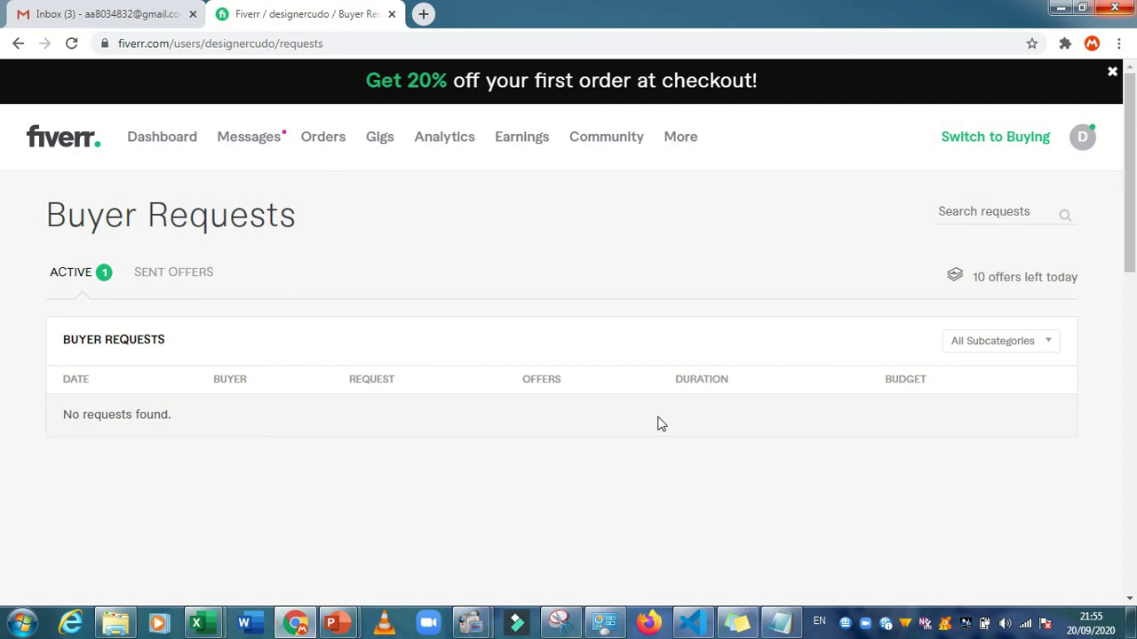
mouse_move(470, 621)
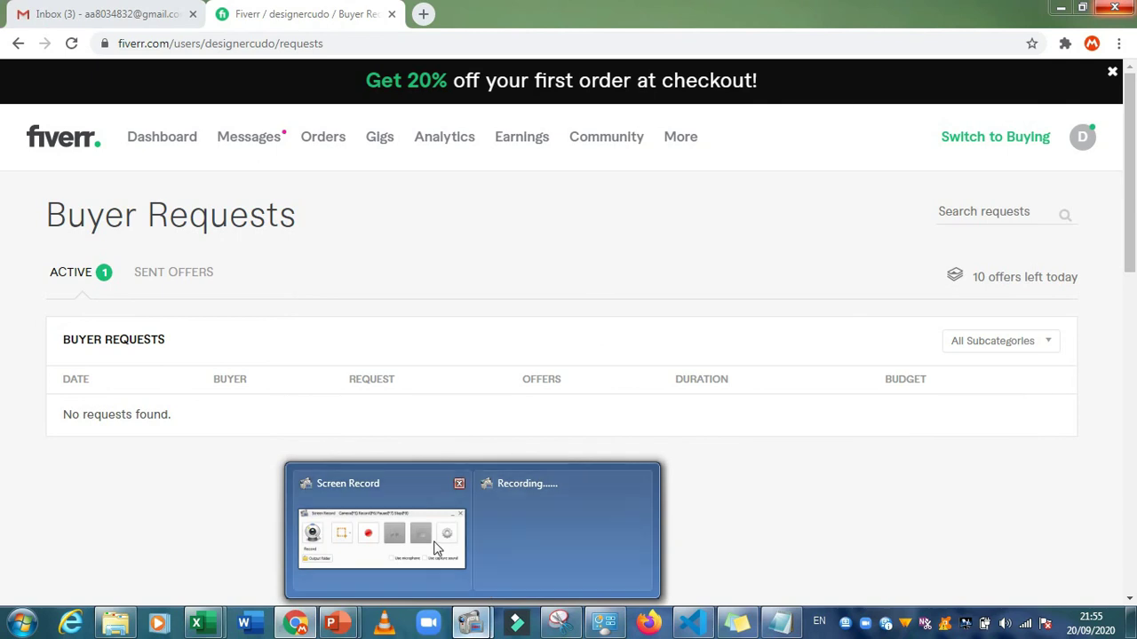